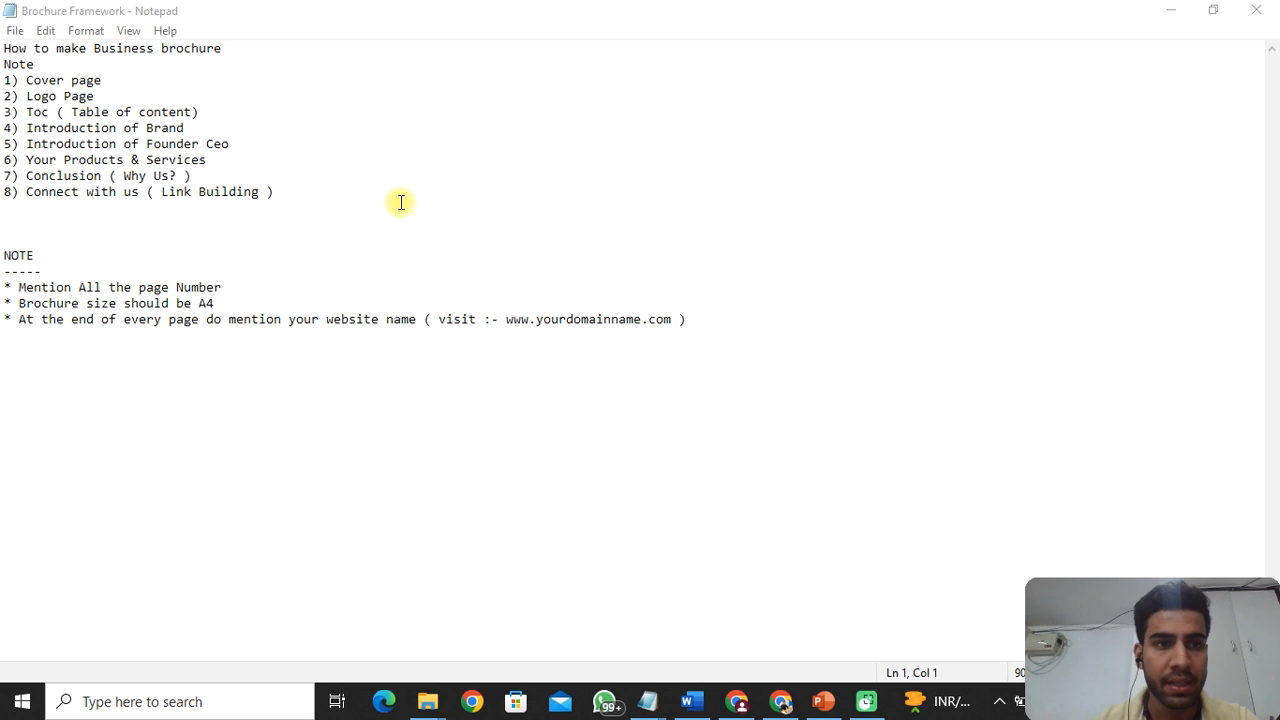
Enlarge the note text and add "( A4 size )" after the "How to make Business brochure" title
scroll(401, 203, up, 2)
scroll(401, 203, down, 1)
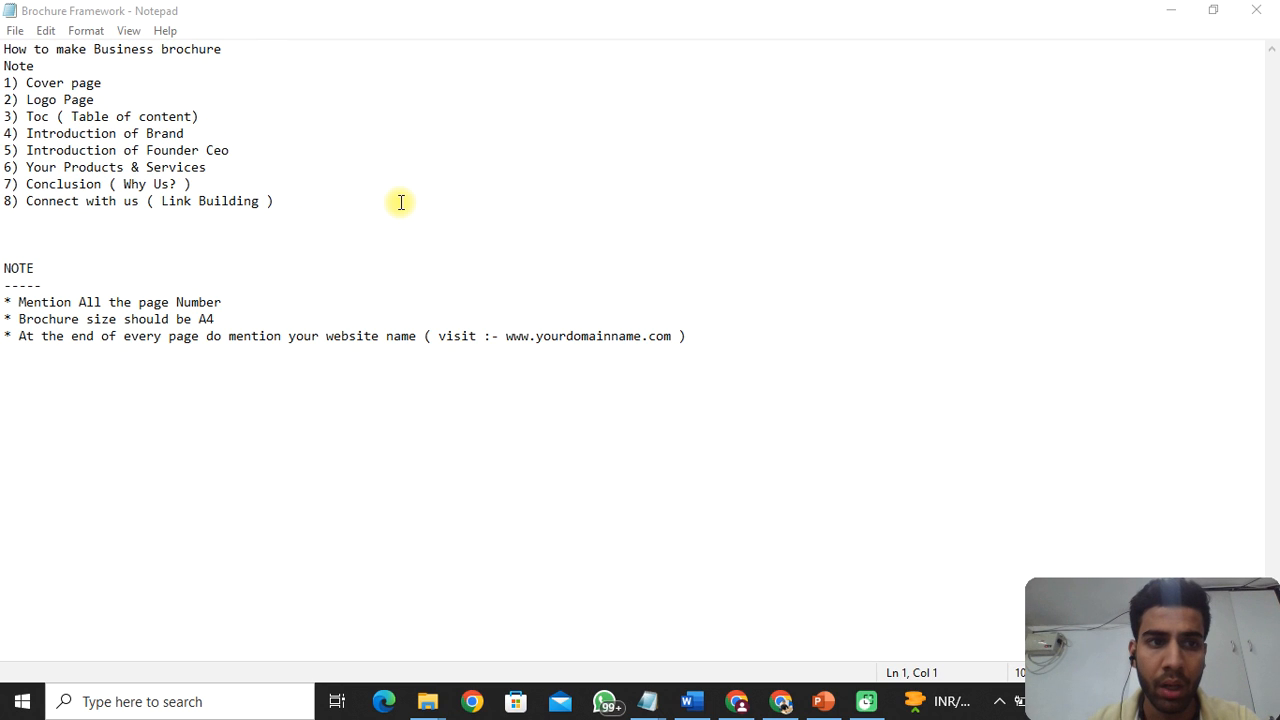
scroll(337, 177, up, 1)
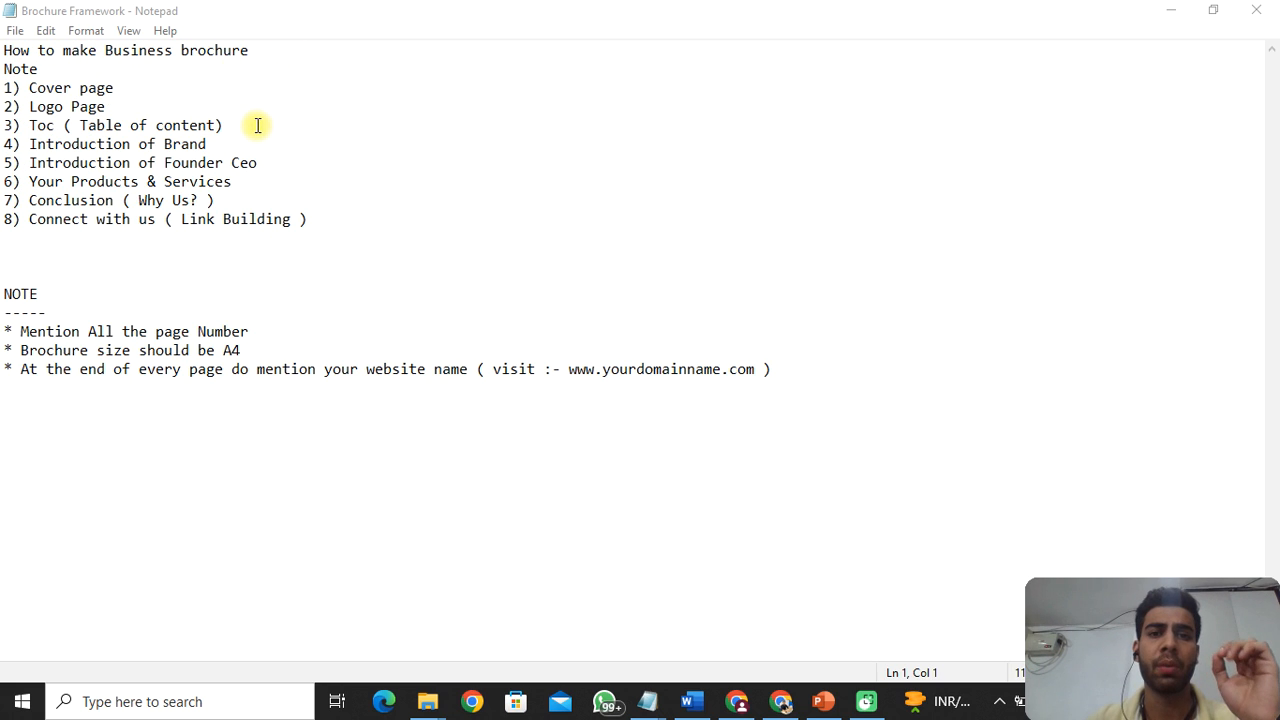
click(273, 66)
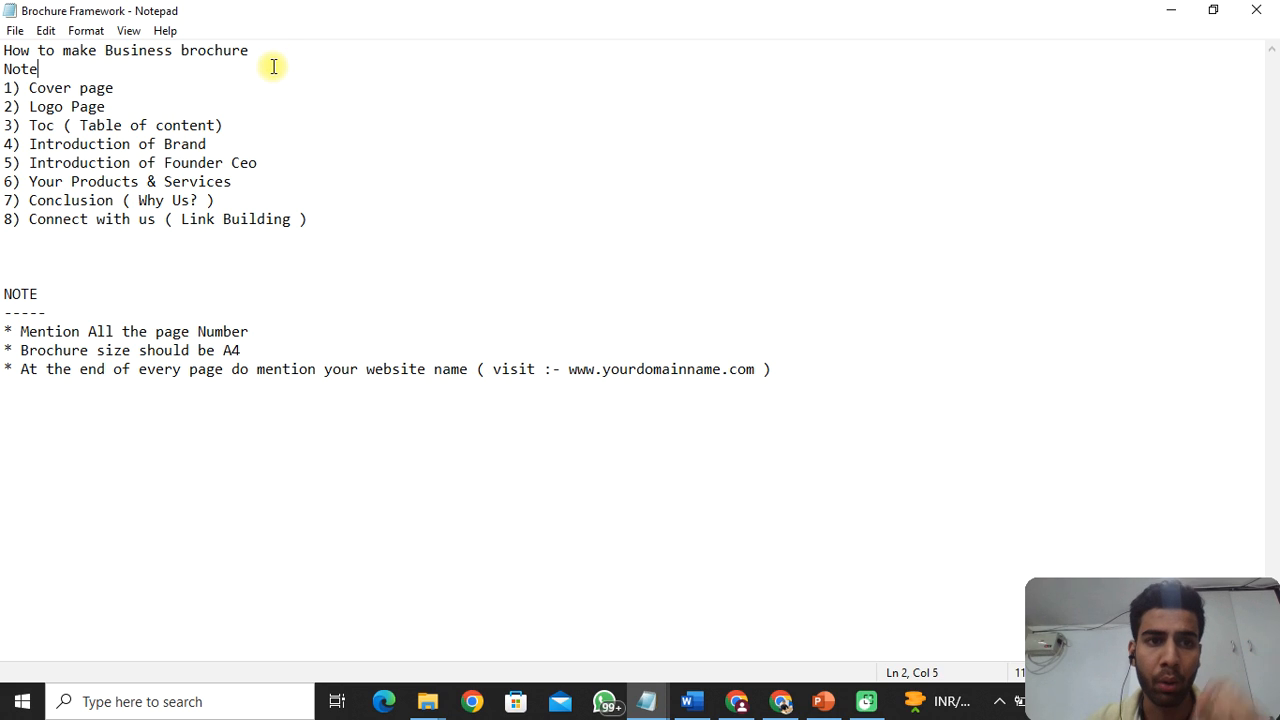
click(267, 50)
text(( A$)
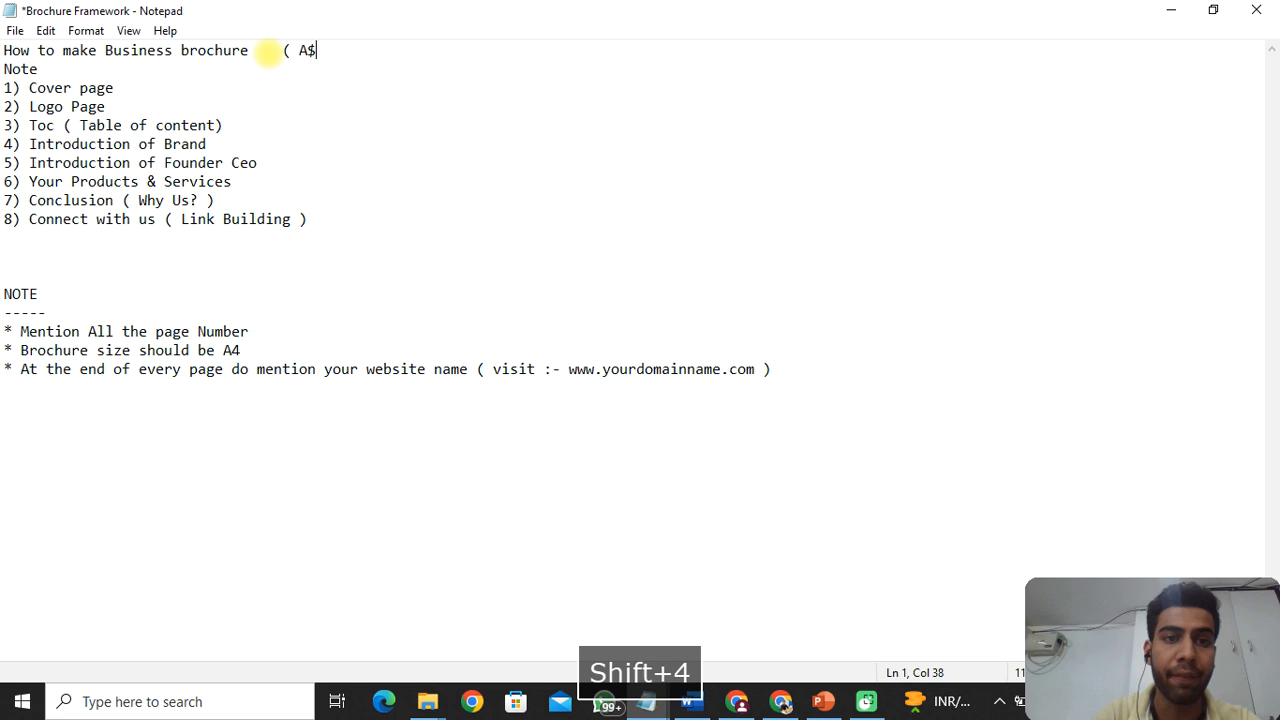
key(BackSpace)
text(4 size ))
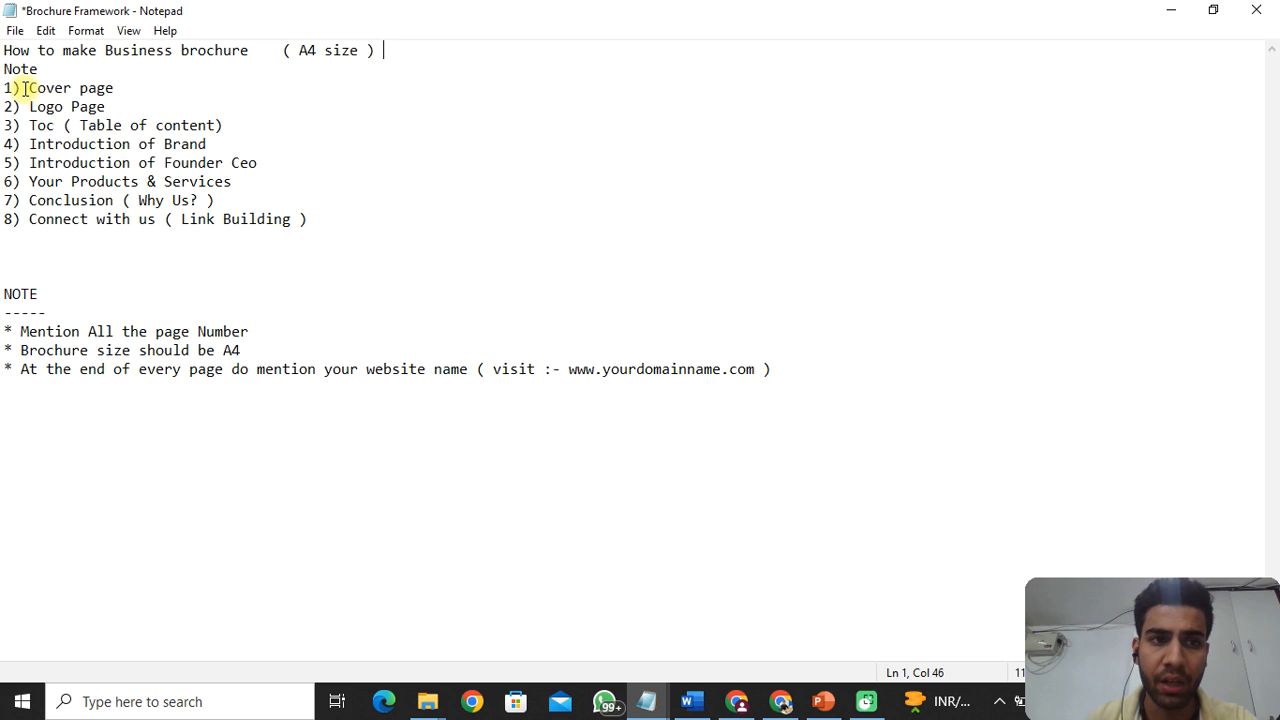
Go through the eight listed brochure sections one by one, from the cover page to Connect with us
drag(20, 88, 117, 90)
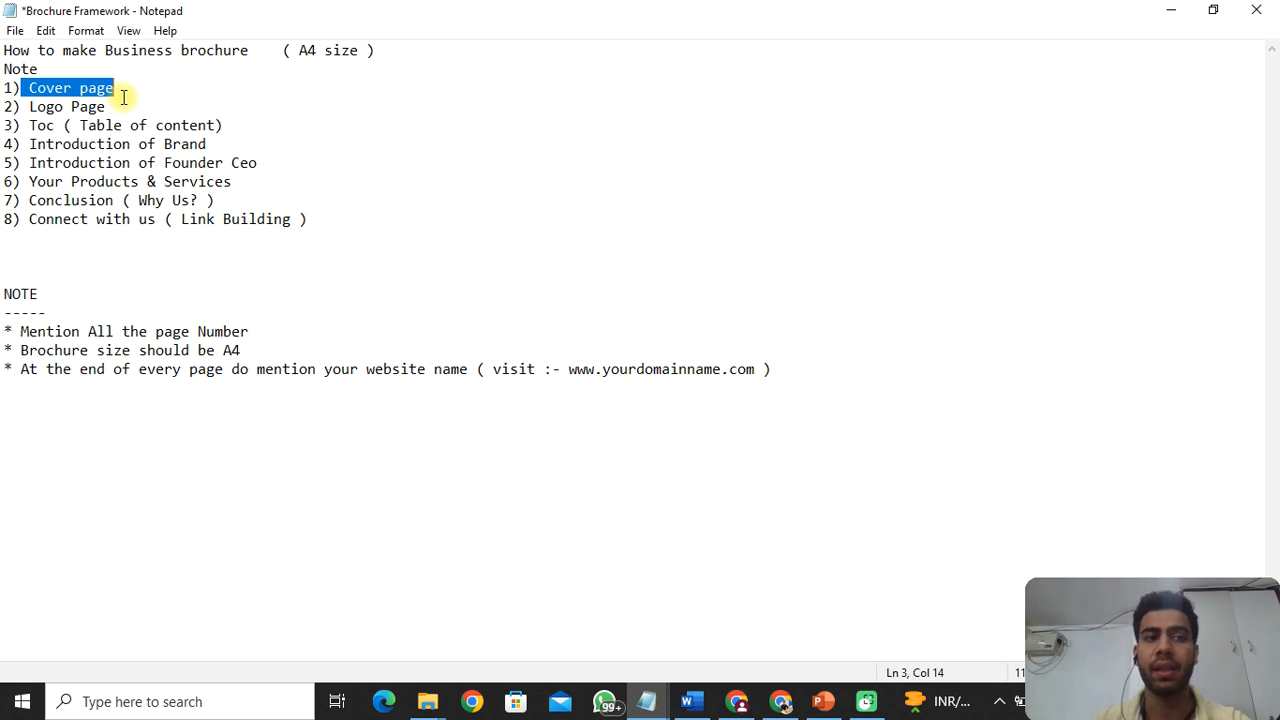
drag(29, 106, 117, 103)
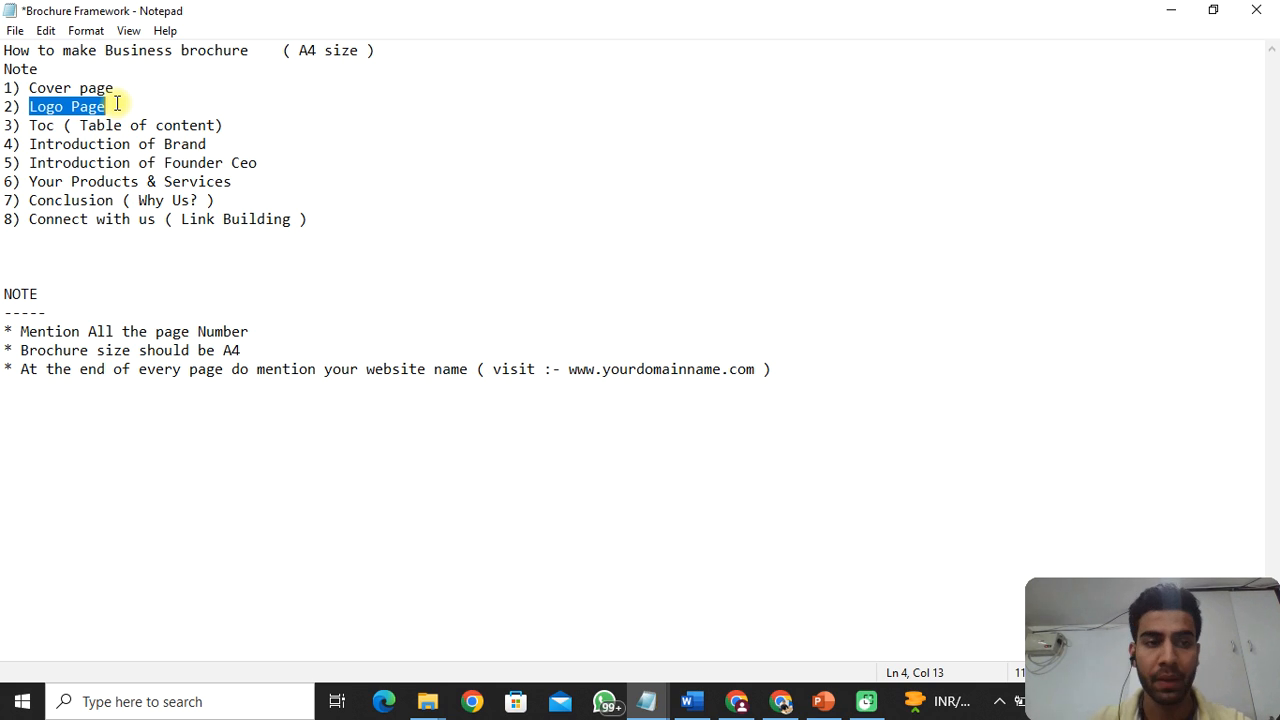
drag(22, 125, 241, 123)
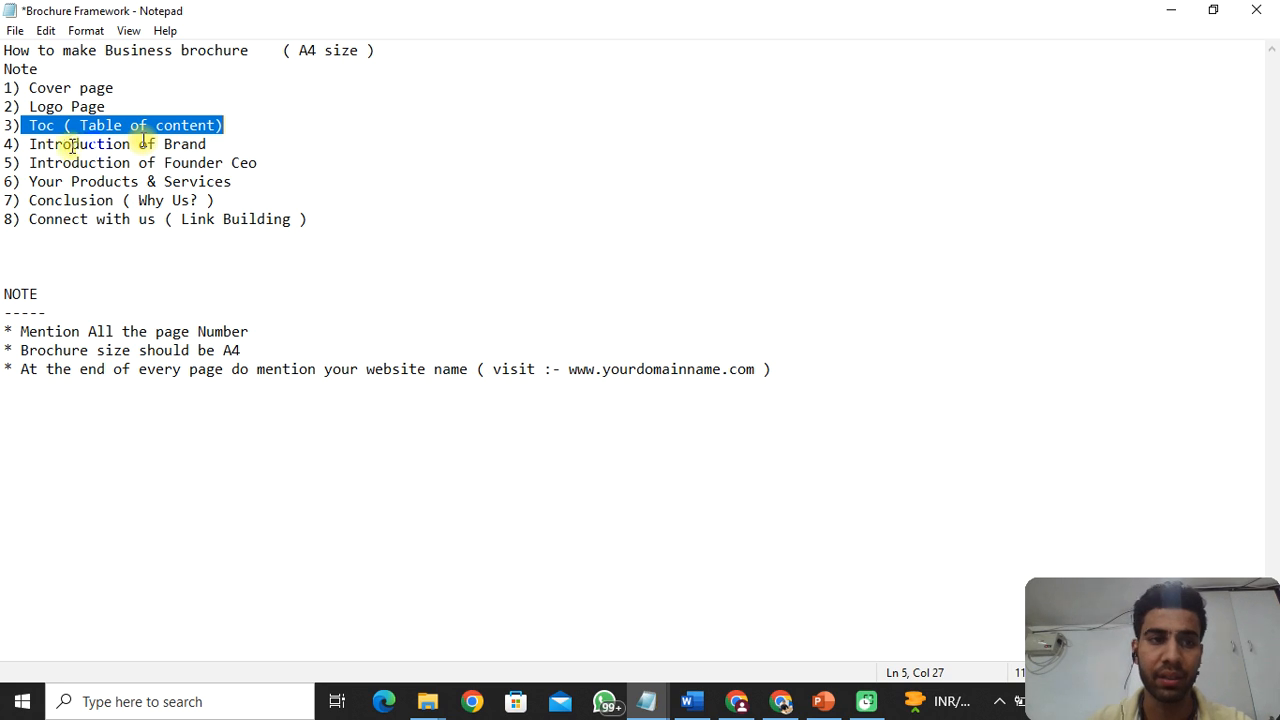
drag(21, 146, 217, 149)
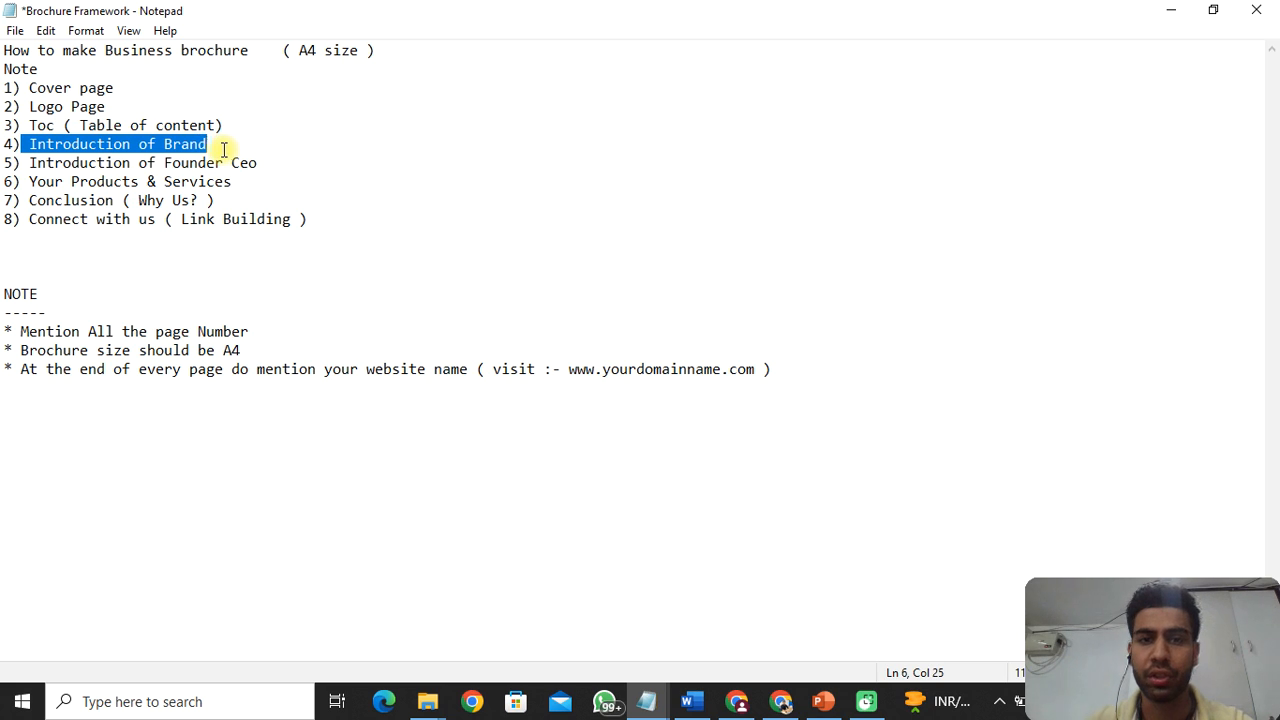
drag(33, 163, 296, 152)
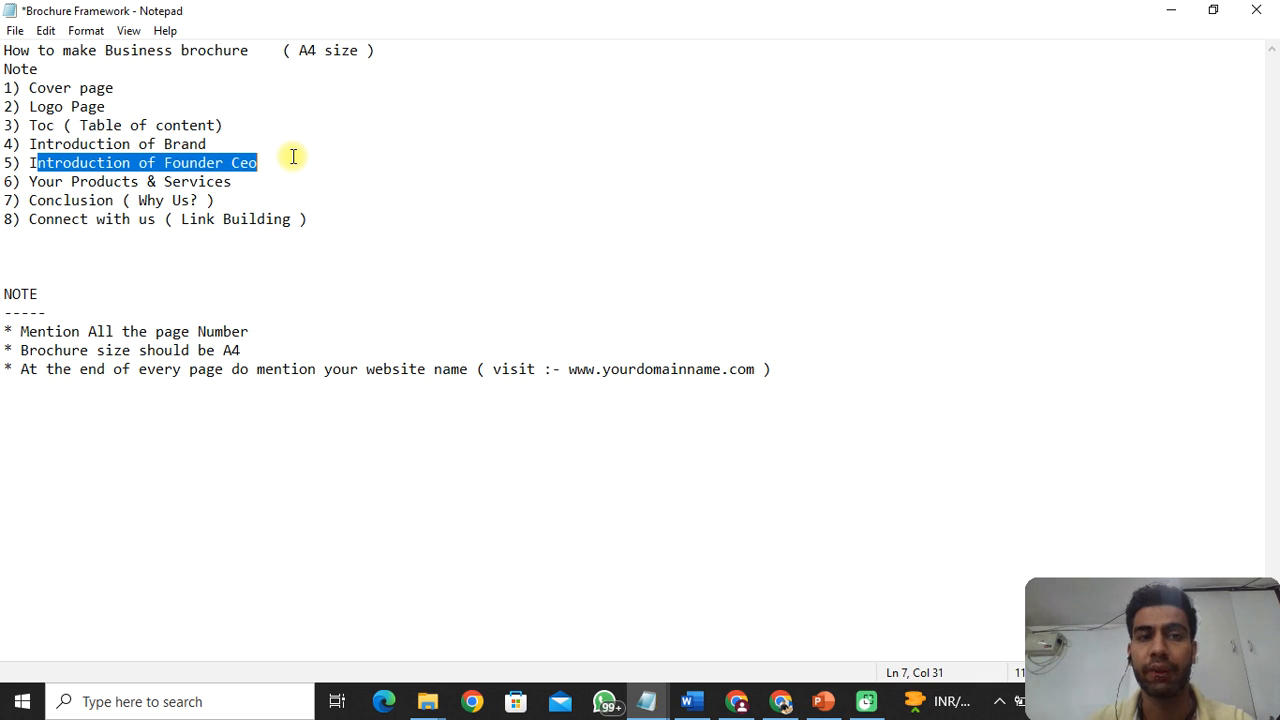
click(293, 157)
click(28, 181)
drag(28, 181, 234, 177)
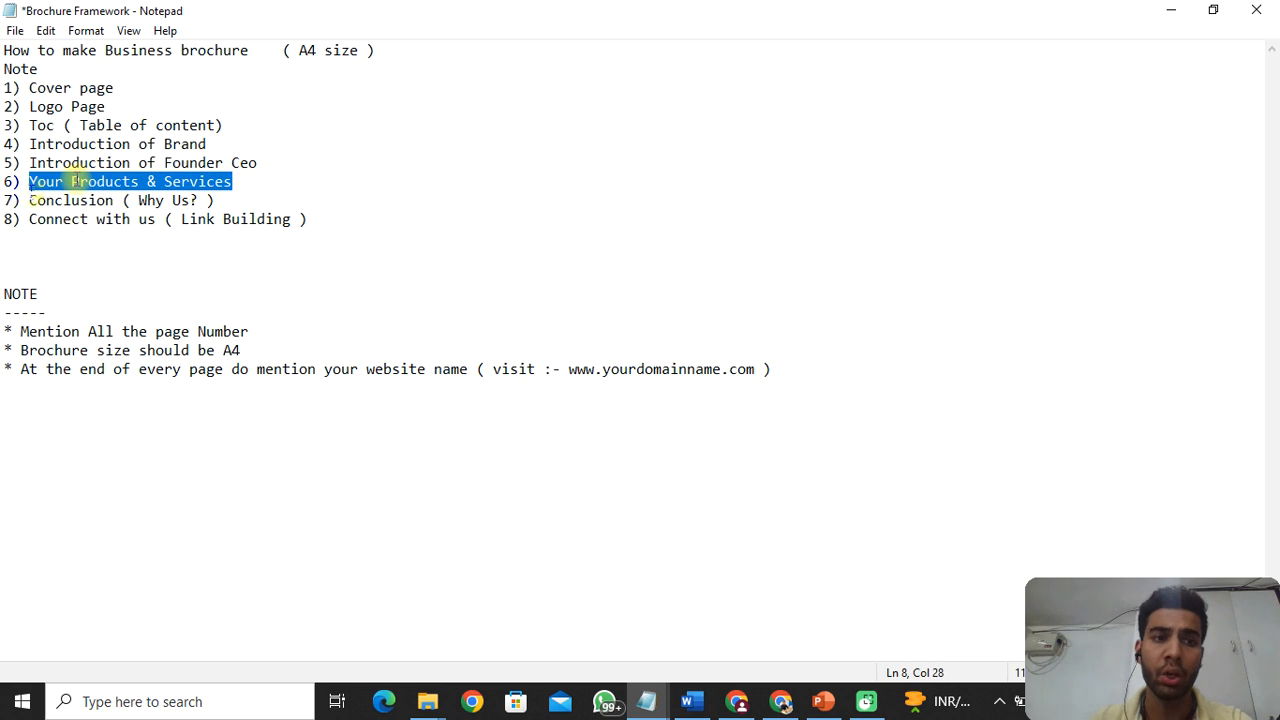
drag(29, 200, 207, 200)
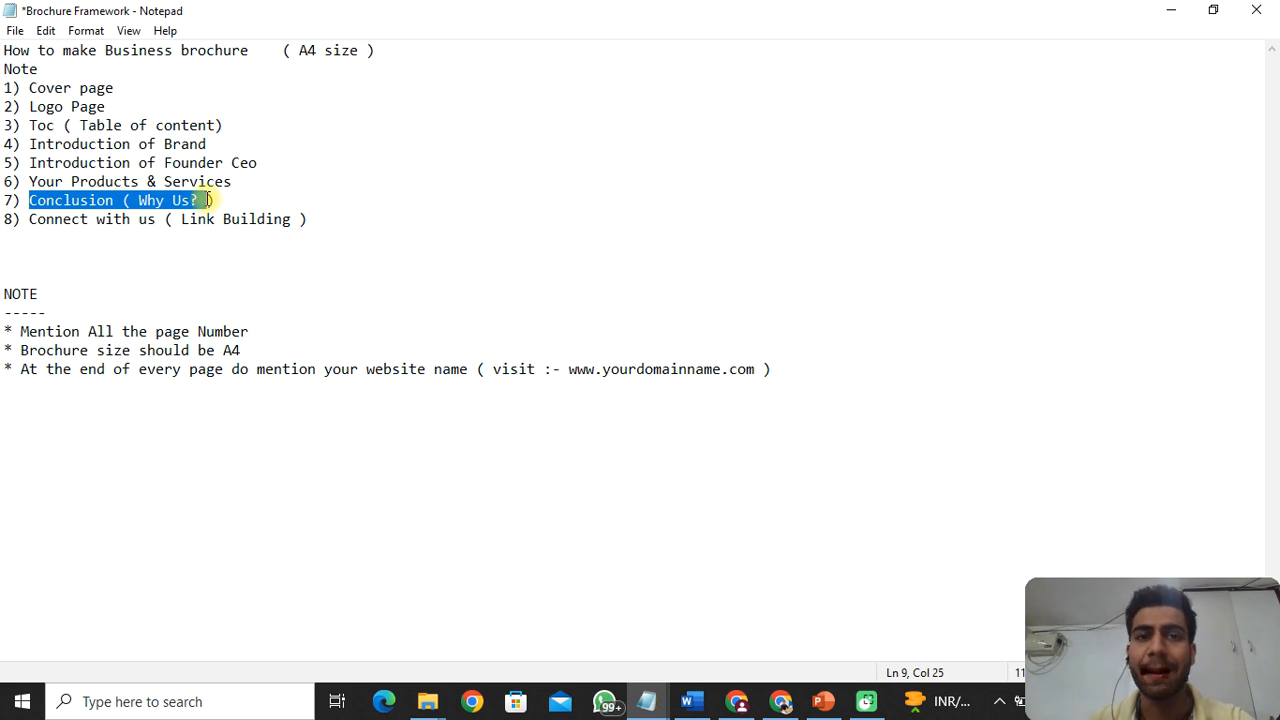
click(112, 267)
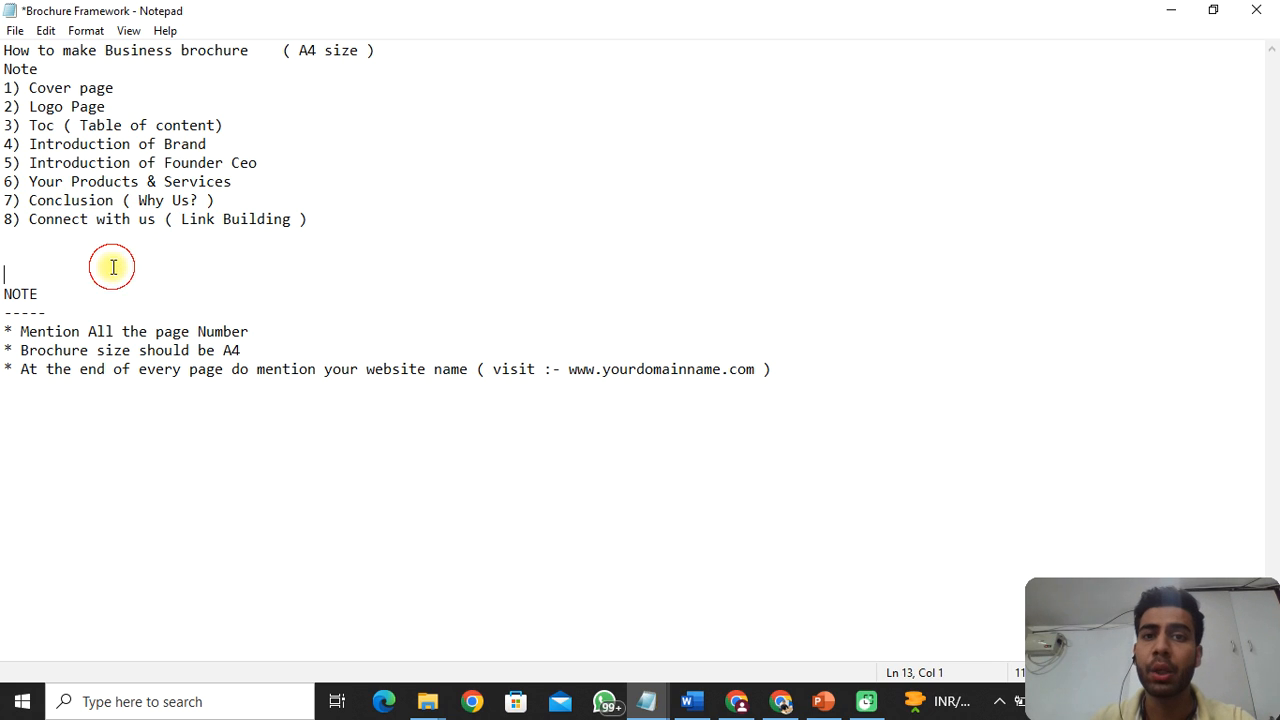
drag(28, 219, 322, 215)
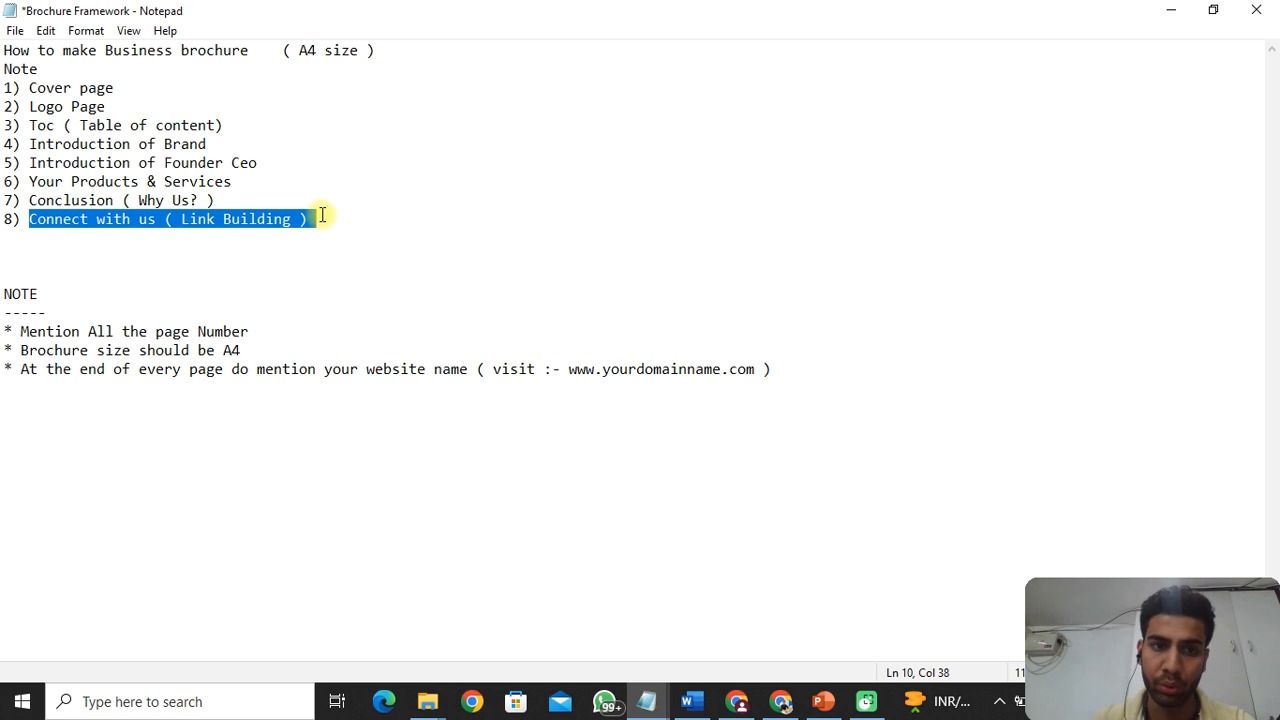
click(312, 270)
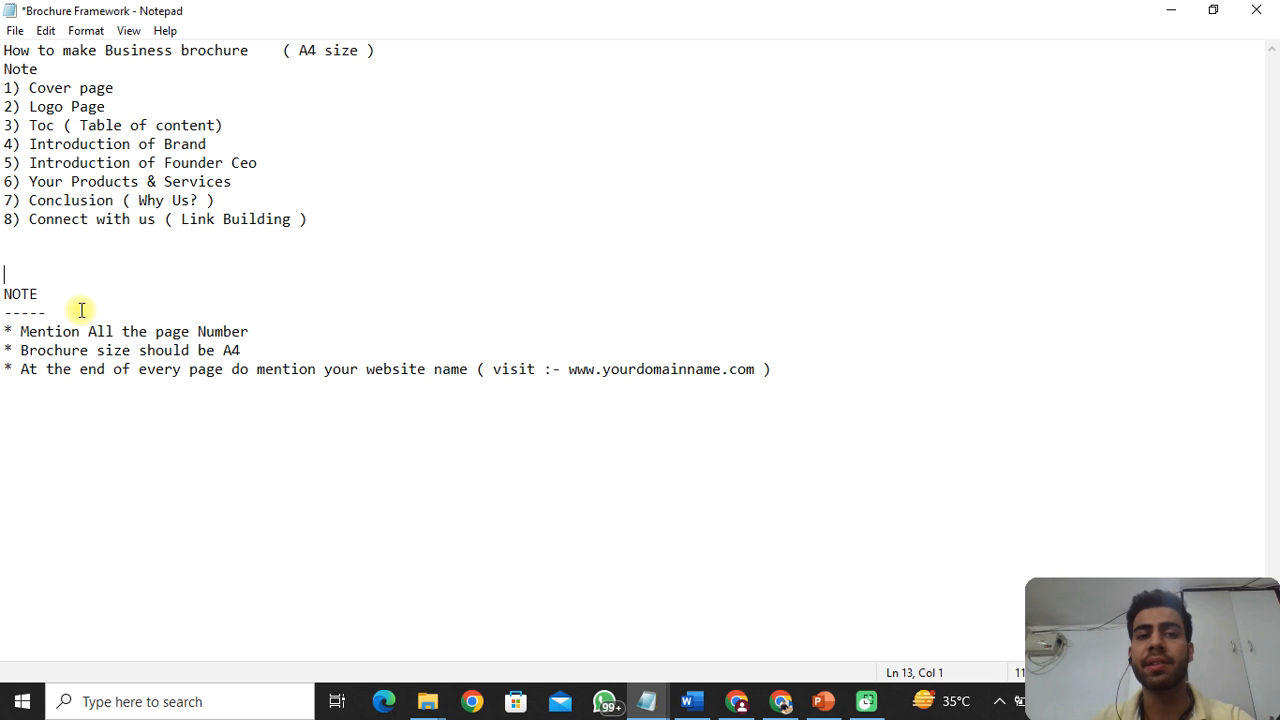
Review the three notes on page numbers, brochure size and mentioning the website on every page
drag(22, 337, 257, 333)
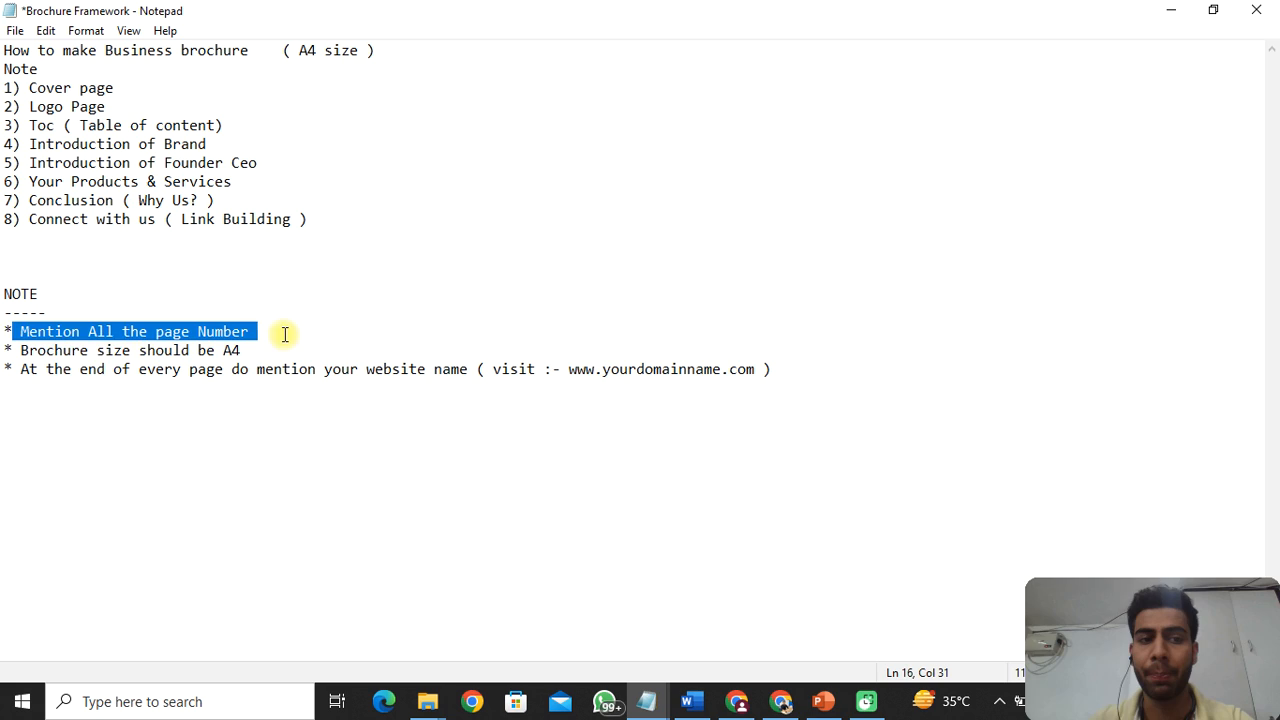
click(285, 334)
click(24, 350)
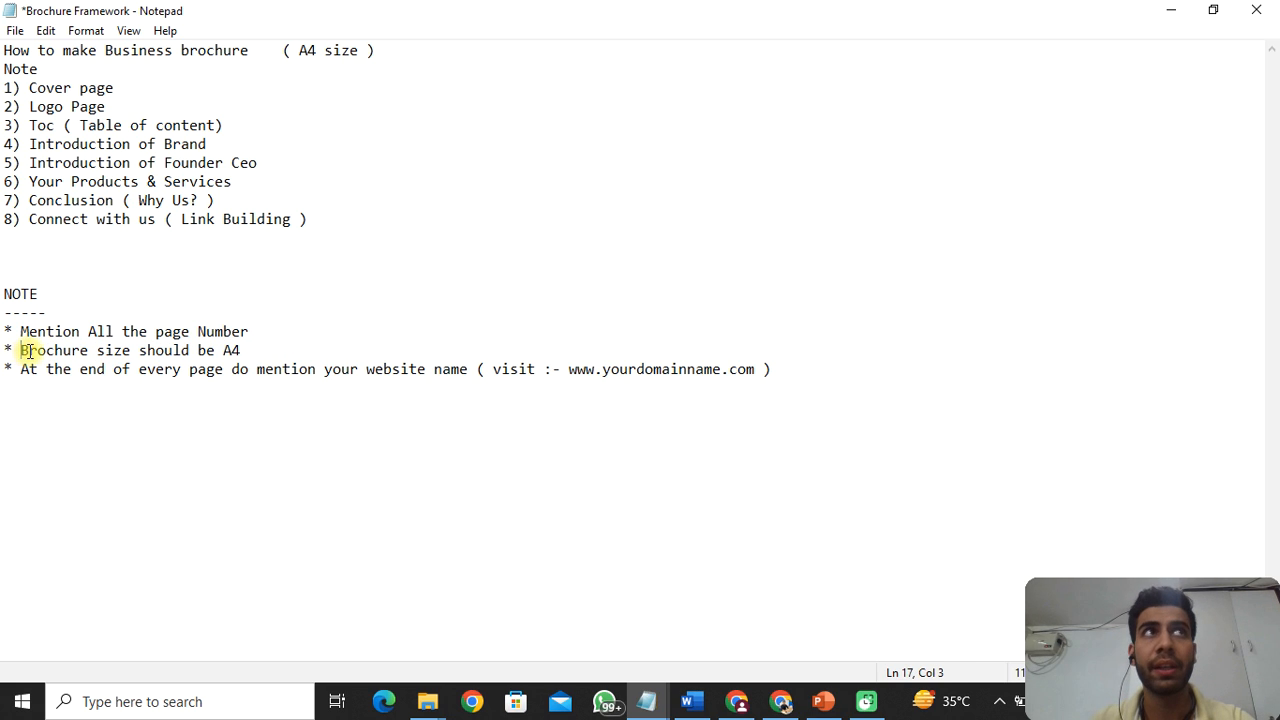
drag(29, 352, 250, 357)
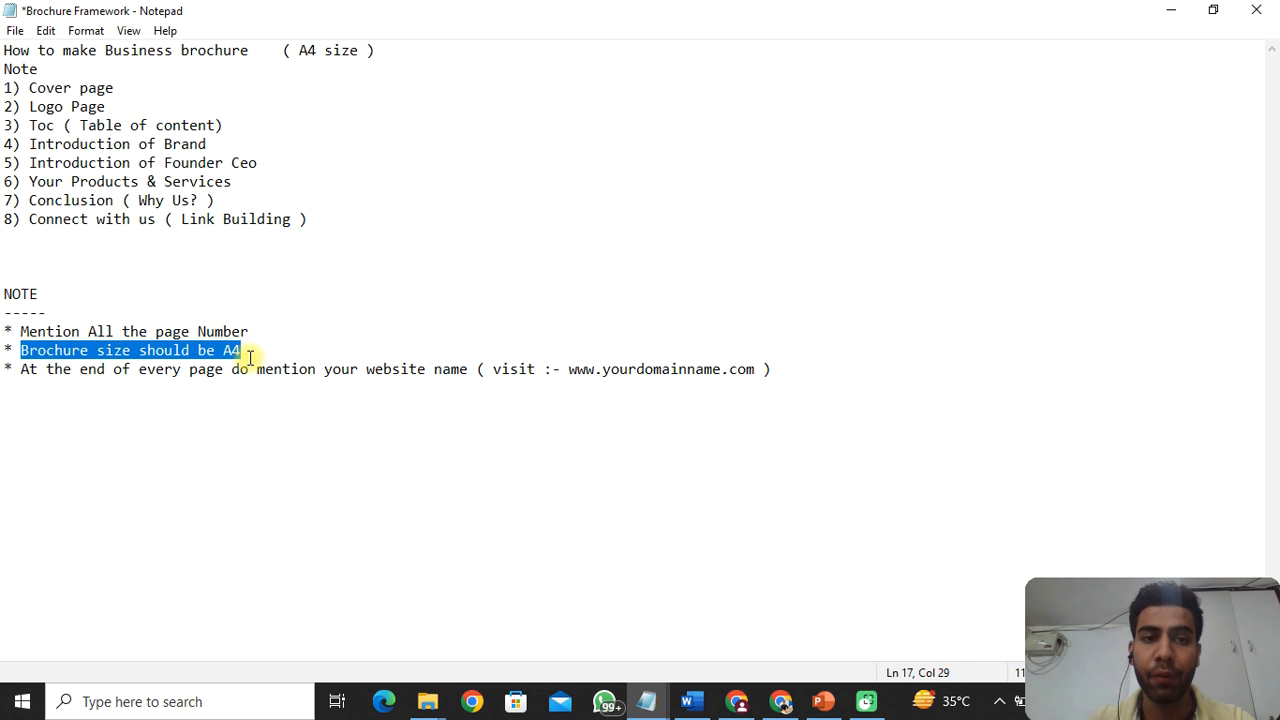
click(116, 398)
drag(22, 370, 740, 403)
Append "Link ( webiste )" to the end of the note about mentioning the website name
click(817, 380)
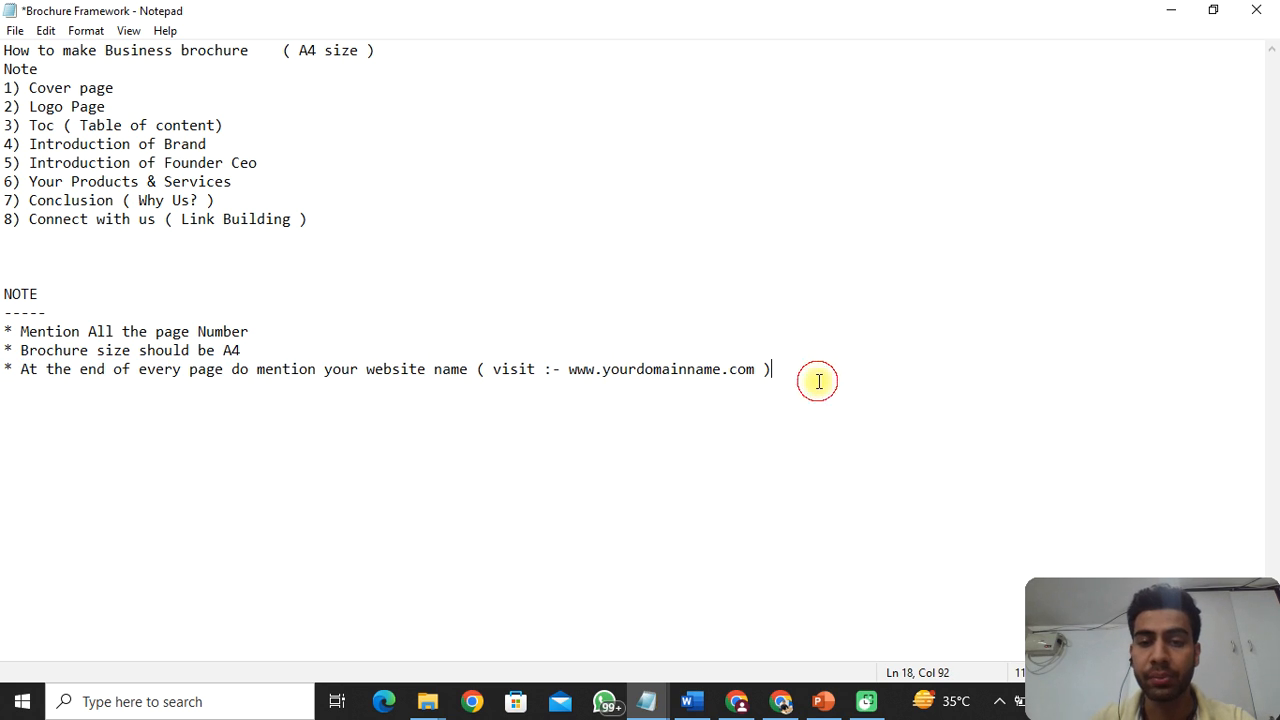
text(Link ( )
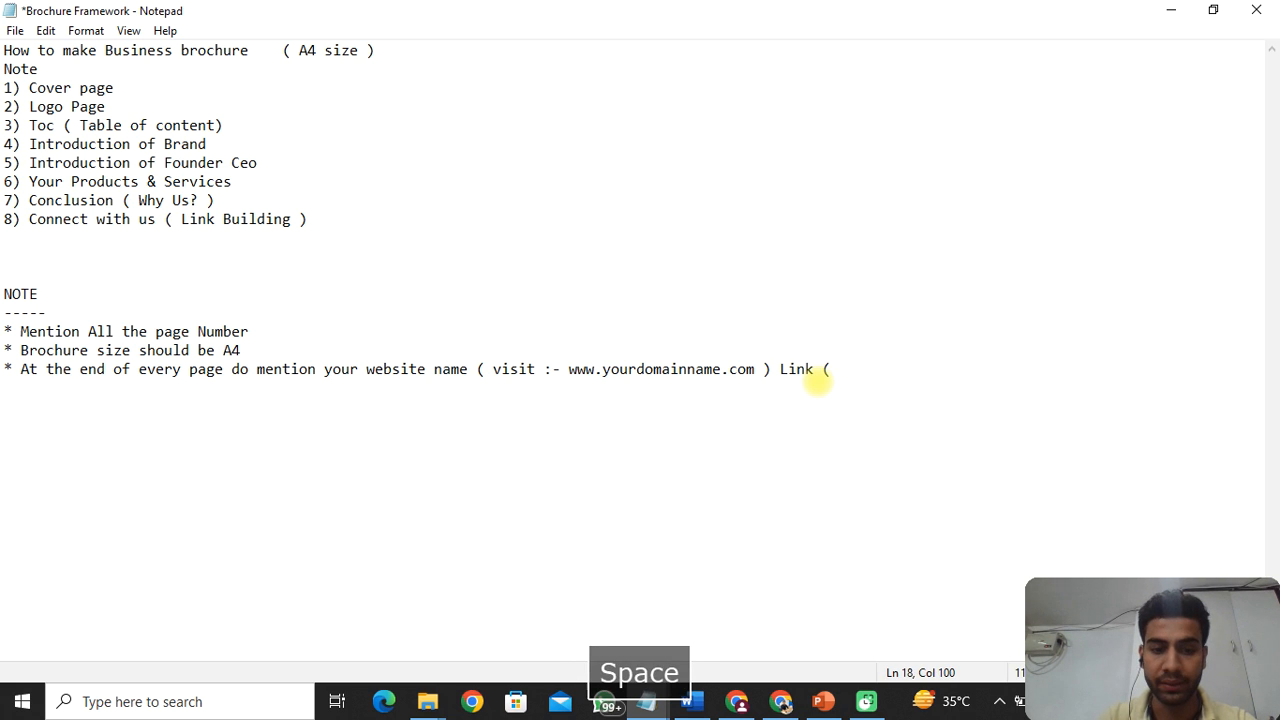
text(webist)
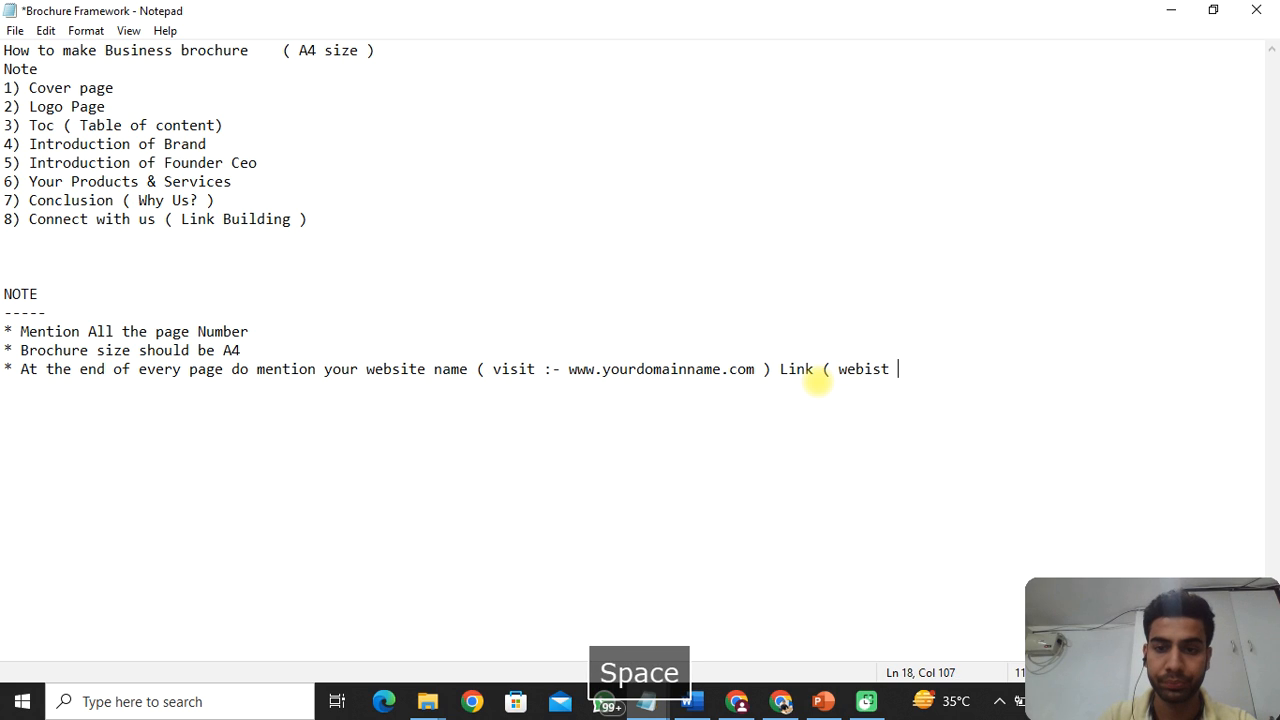
key(BackSpace)
text(e ))
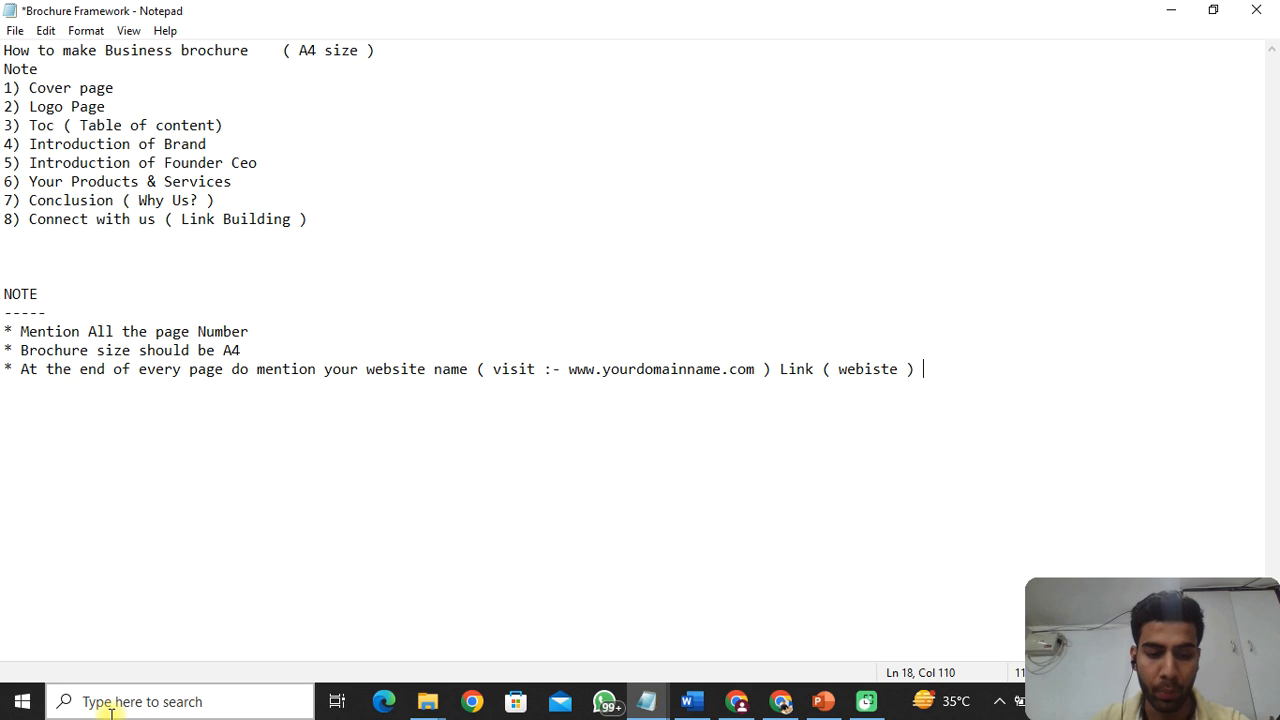
Switch to File Explorer and search the Desktop folder for "crafted"
key(super+e)
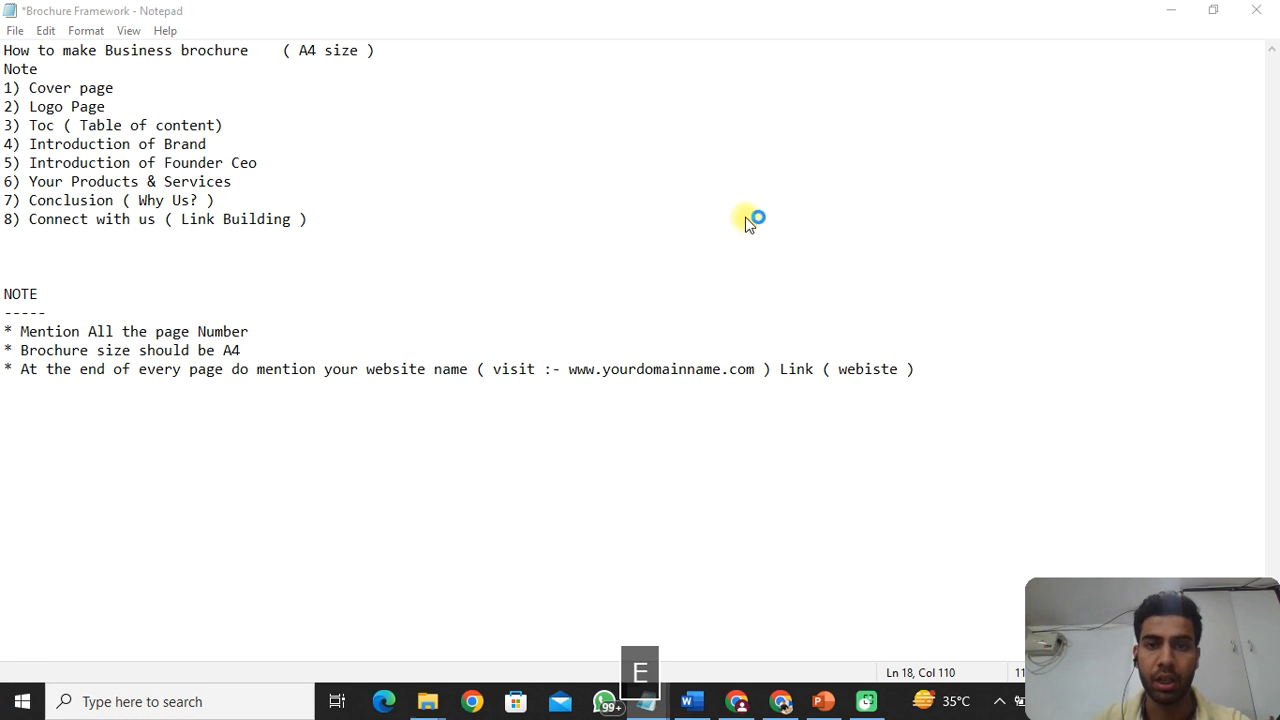
click(1137, 38)
click(69, 218)
scroll(288, 345, down, 5)
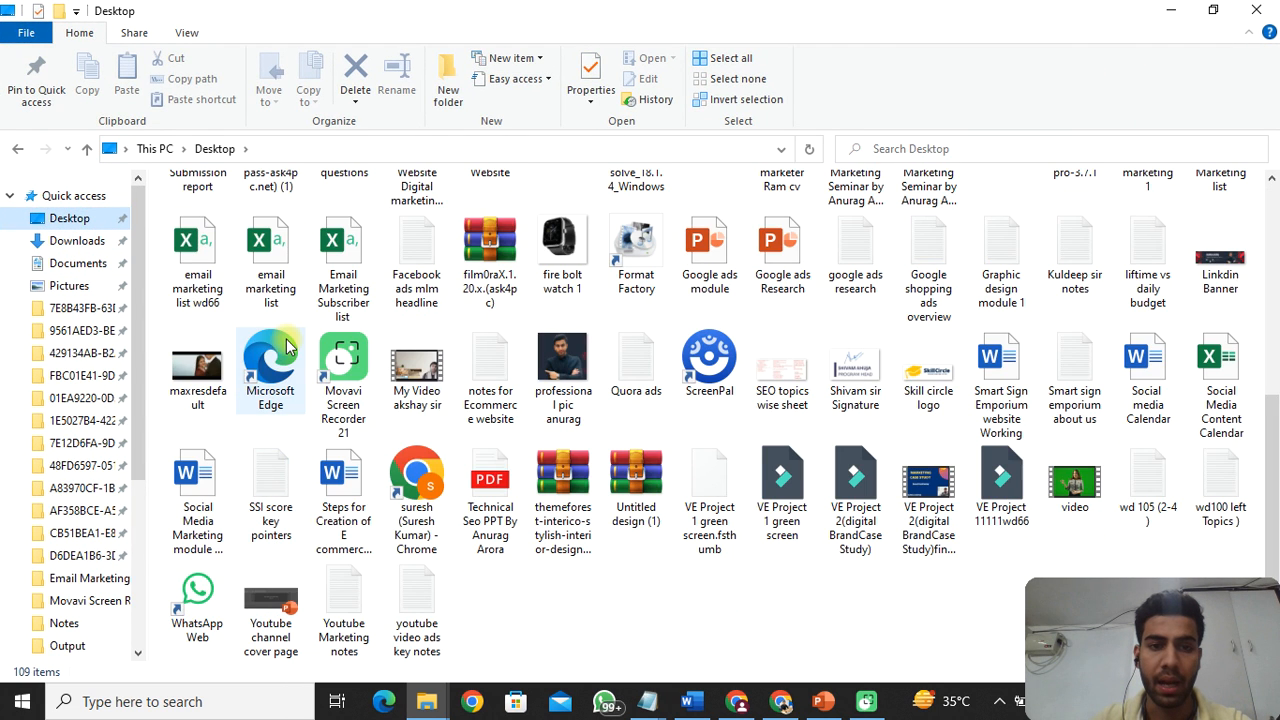
scroll(288, 345, up, 5)
click(1015, 150)
text(crafted)
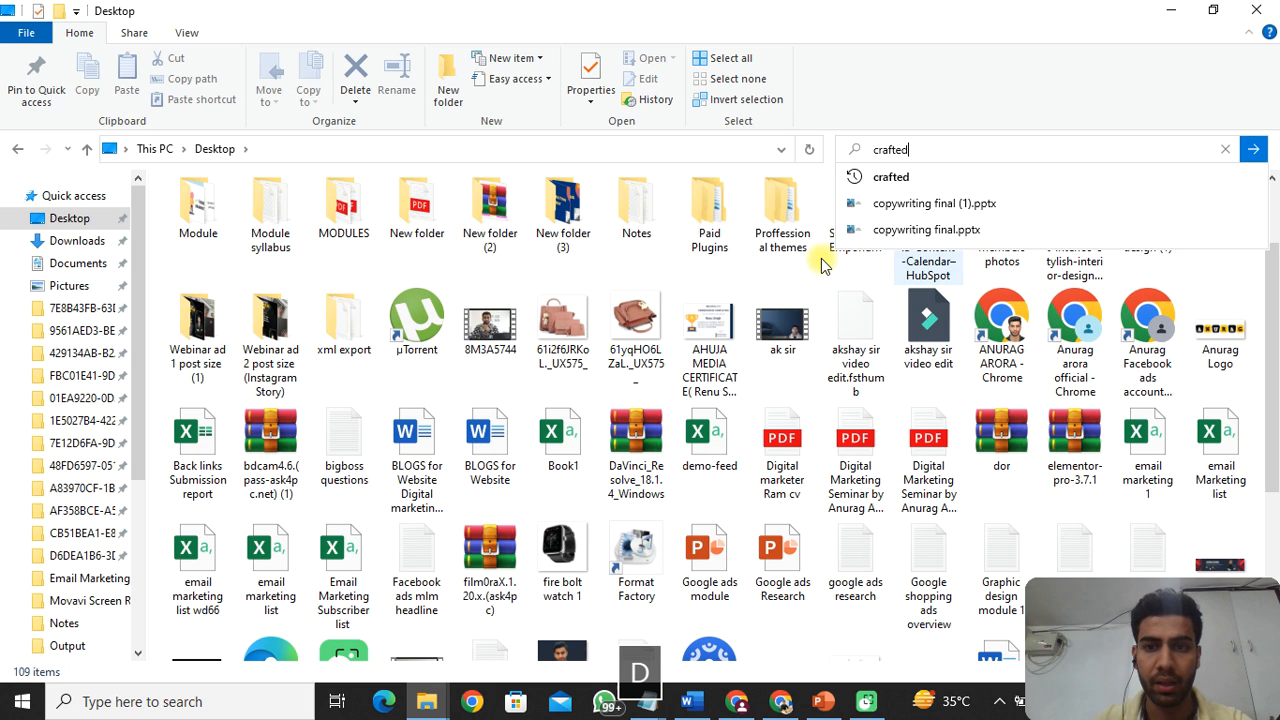
Search the Downloads folder for "crafted" and open craftedera_compressed.pdf
click(66, 245)
click(920, 151)
text(crafted)
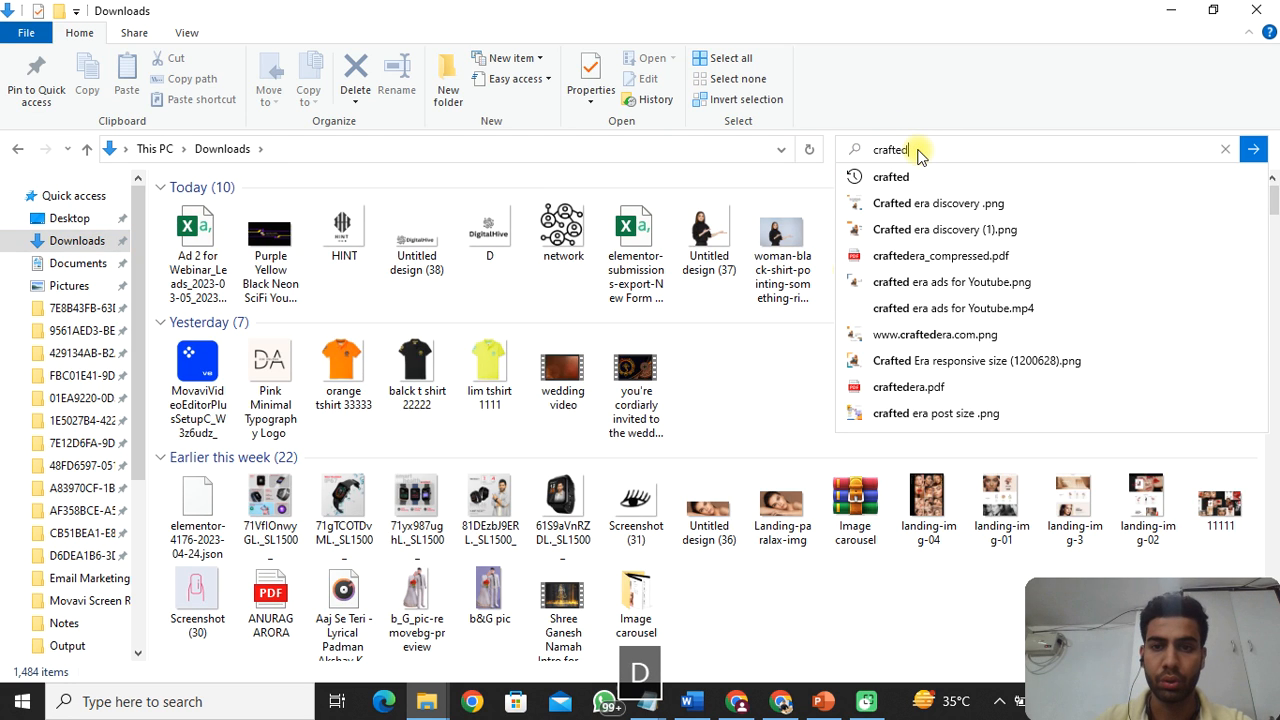
click(957, 262)
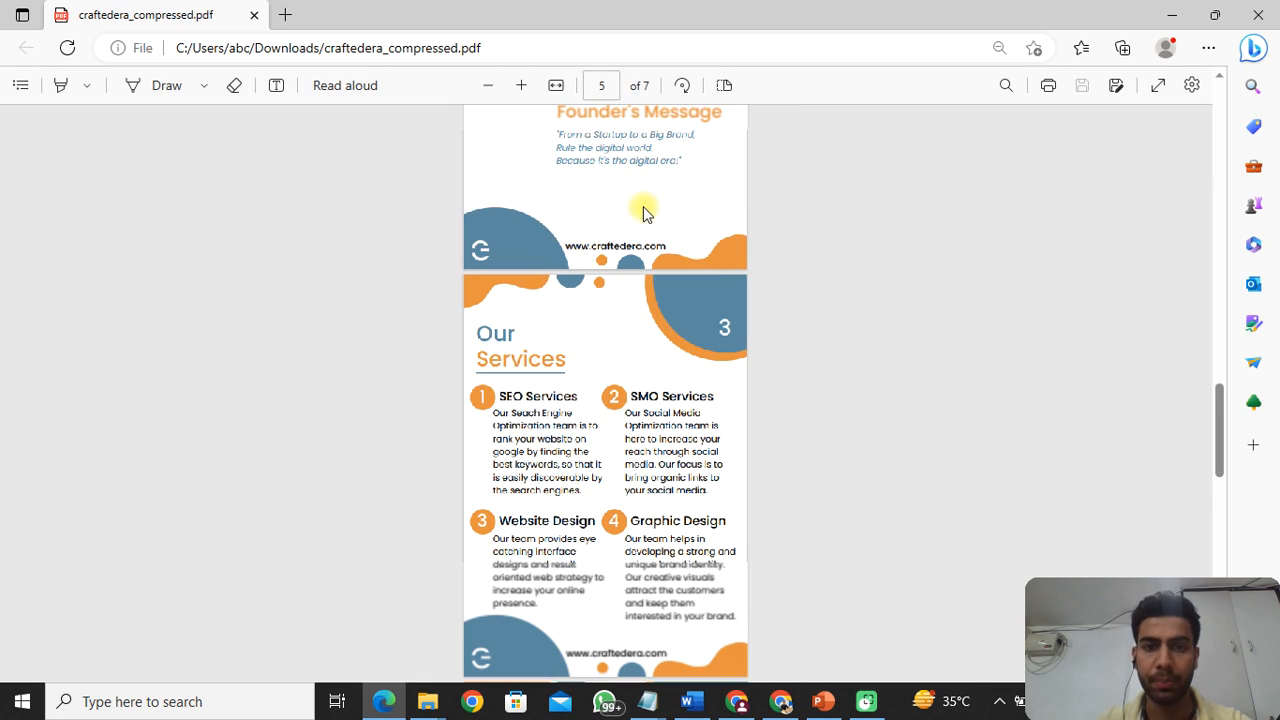
Examine the sample brochure from its cover through the table of contents to the numbered Introduction of Brand page
drag(1218, 441, 1222, 110)
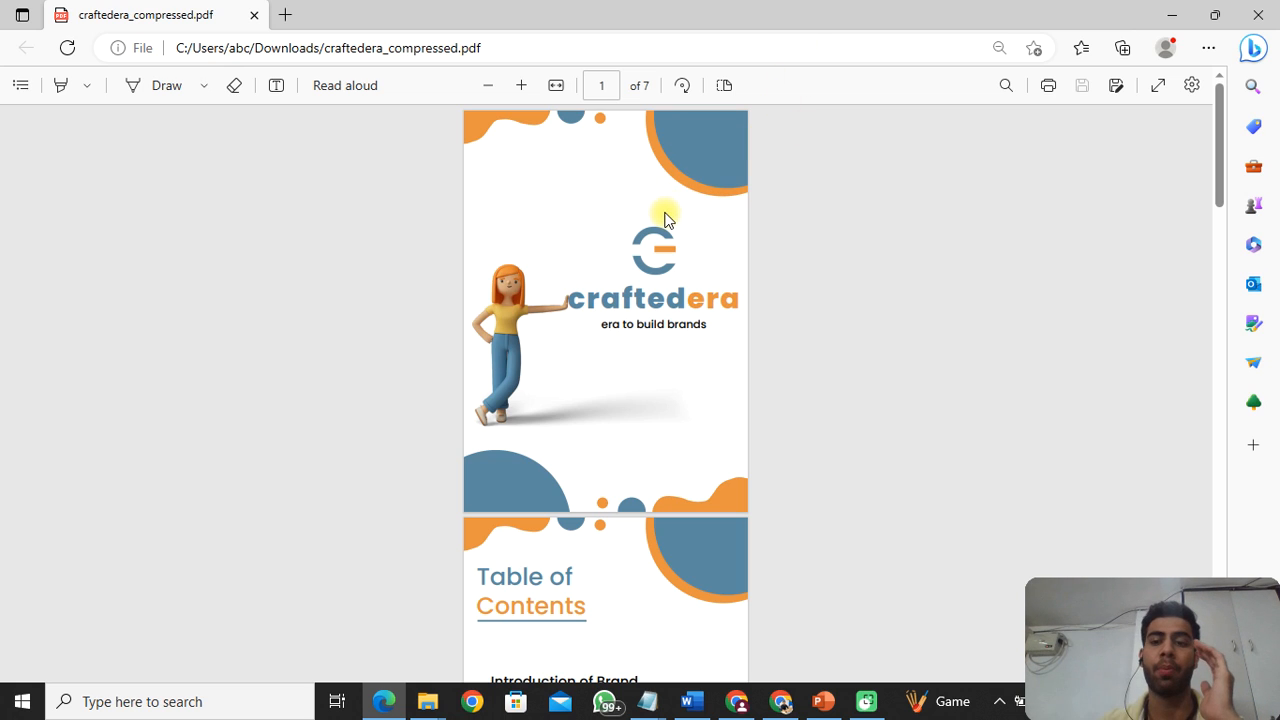
scroll(660, 265, down, 2)
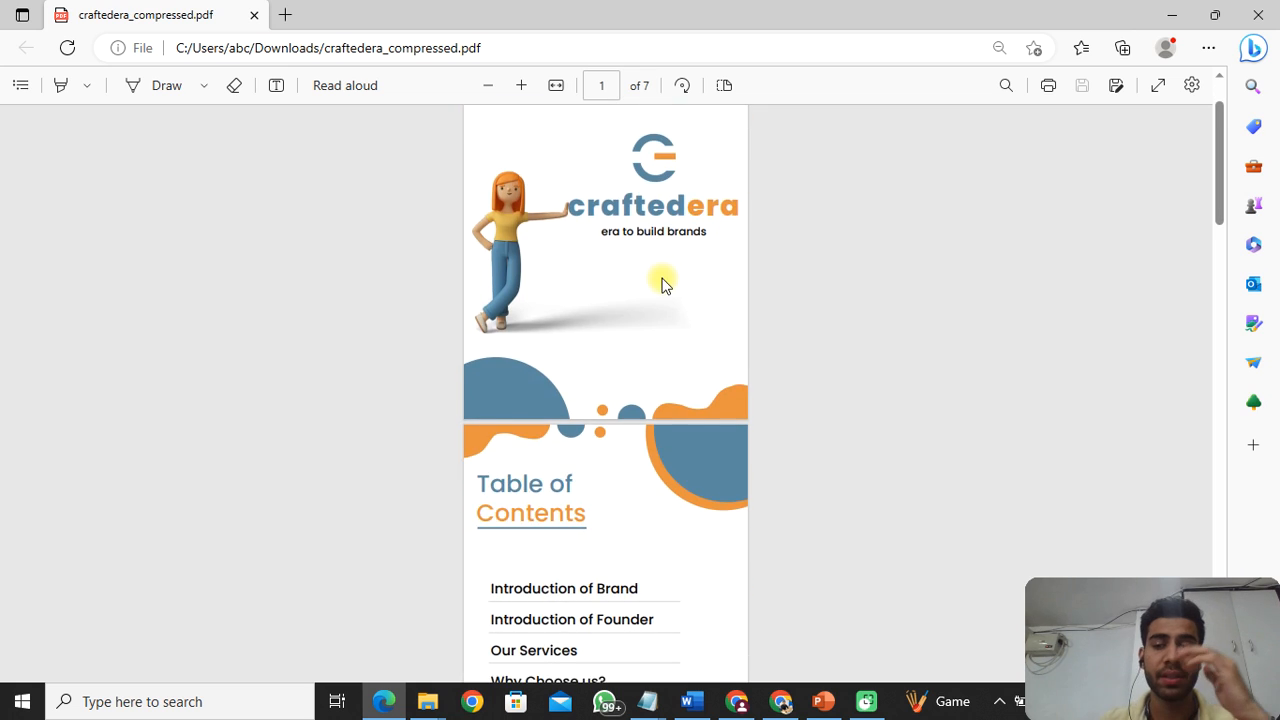
scroll(655, 281, up, 1)
scroll(657, 283, down, 2)
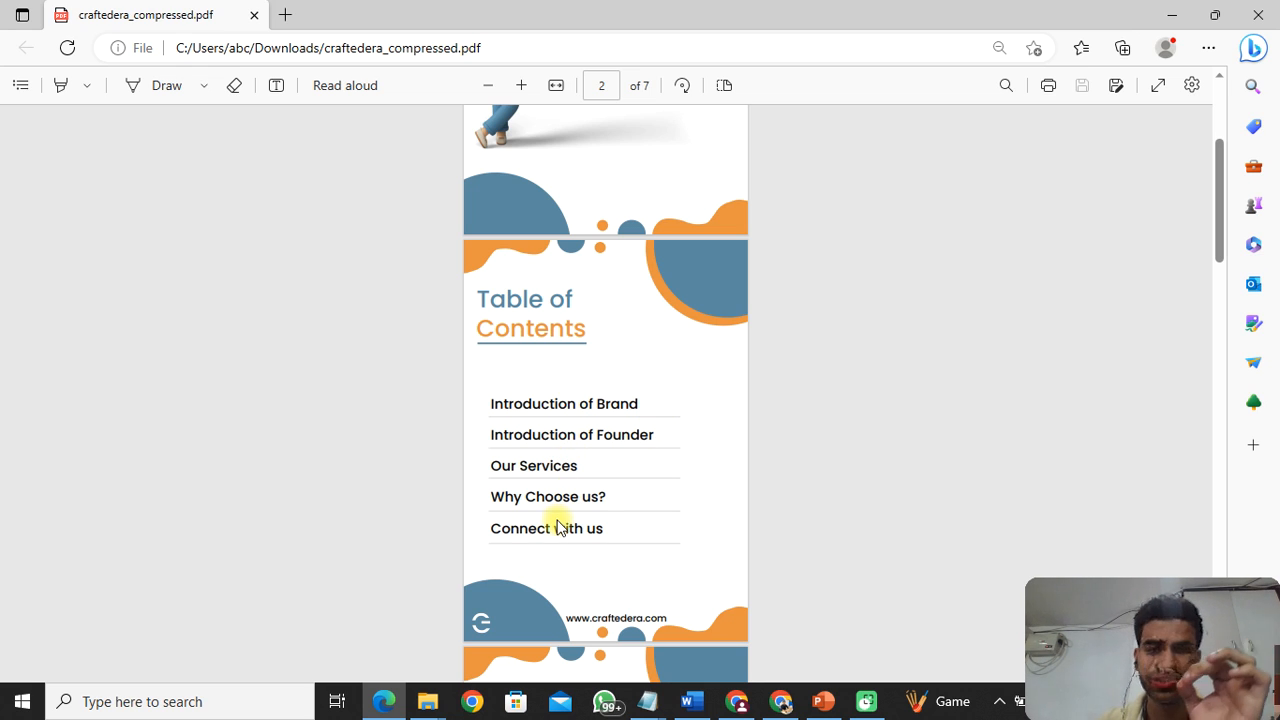
scroll(811, 360, down, 4)
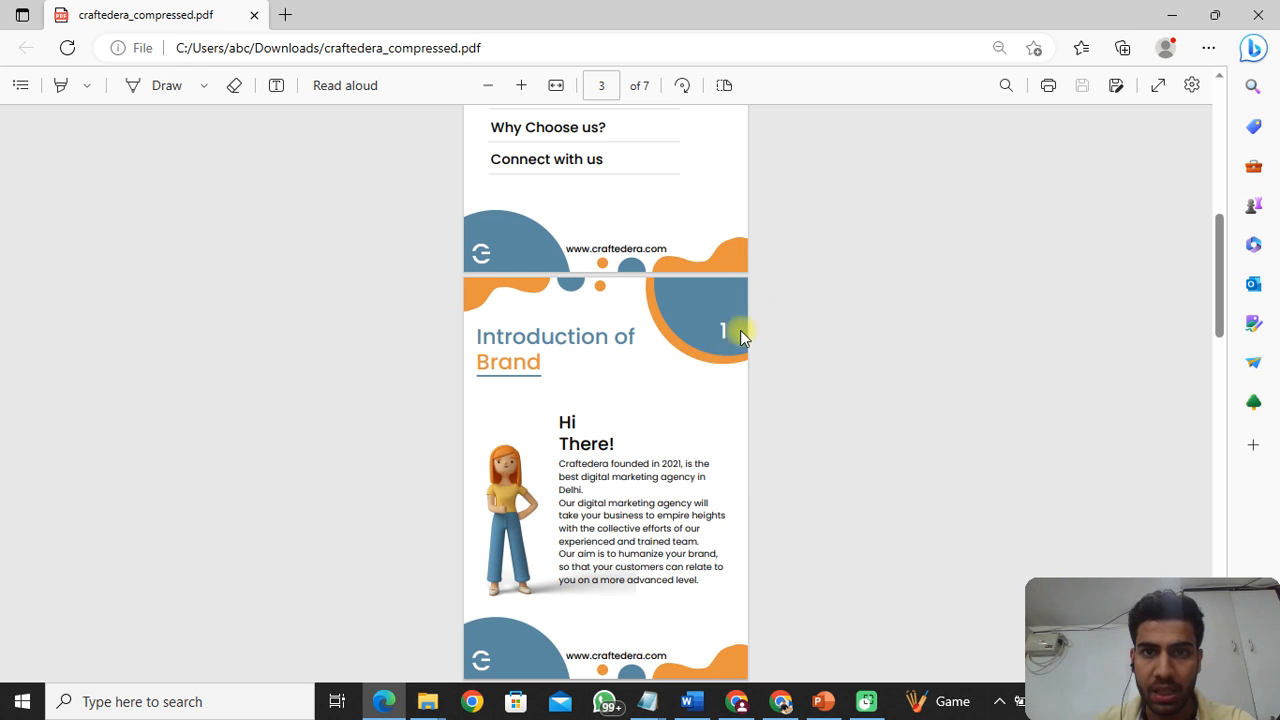
scroll(756, 362, down, 2)
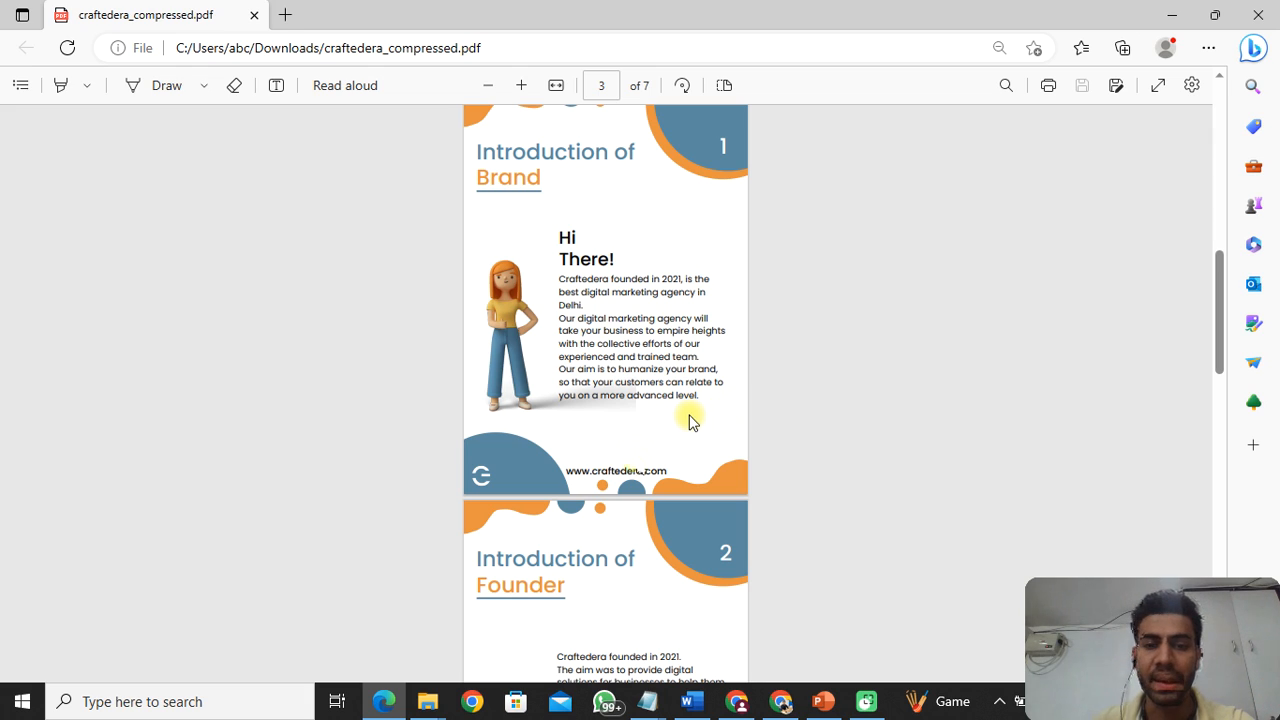
click(617, 478)
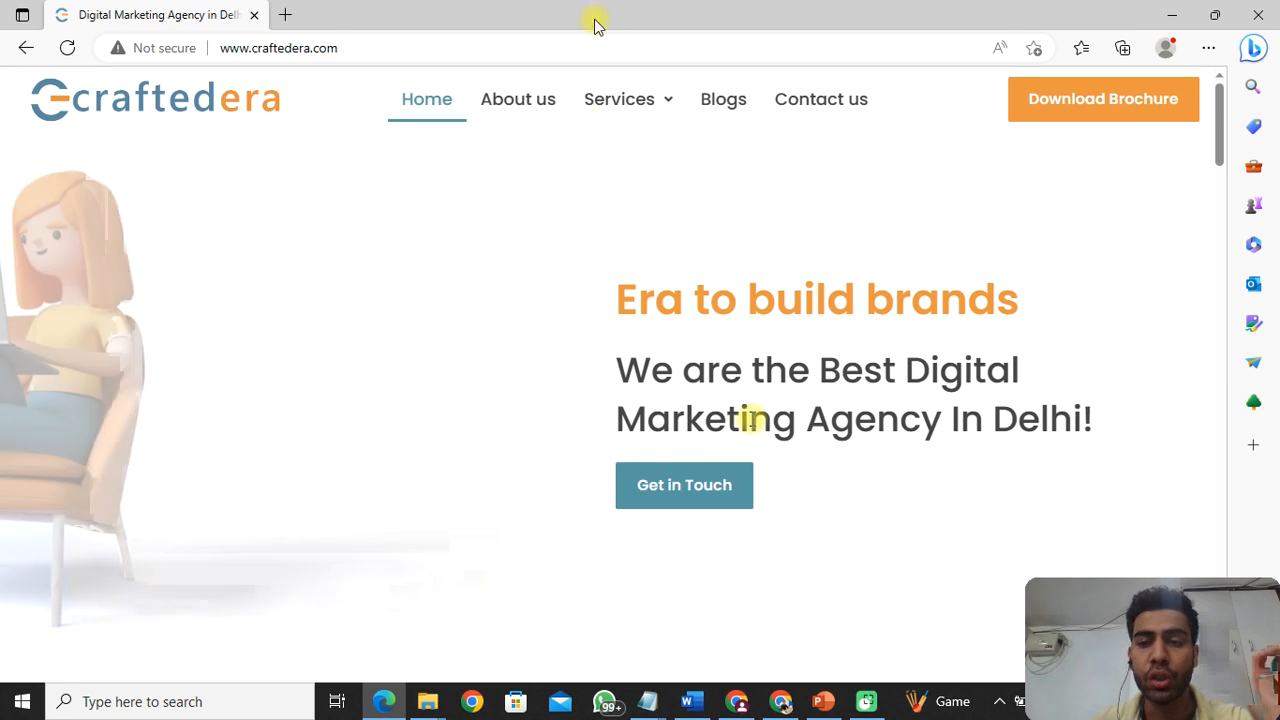
click(25, 50)
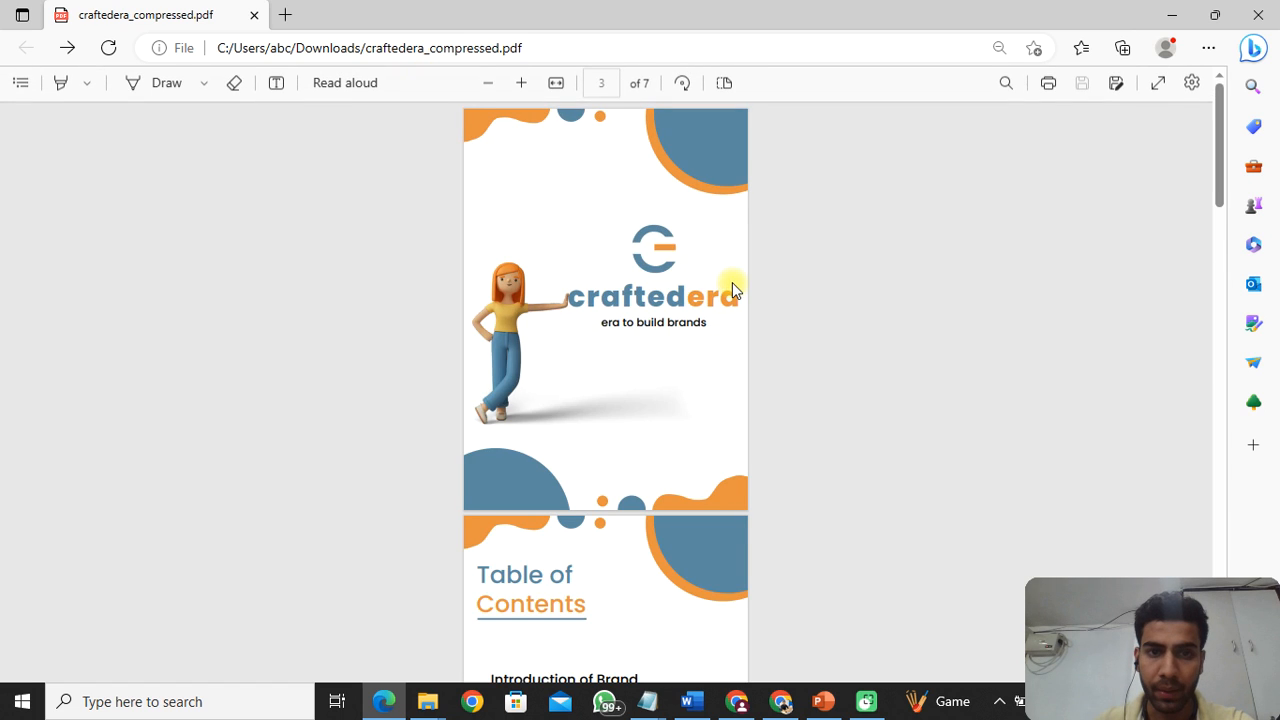
scroll(732, 282, down, 5)
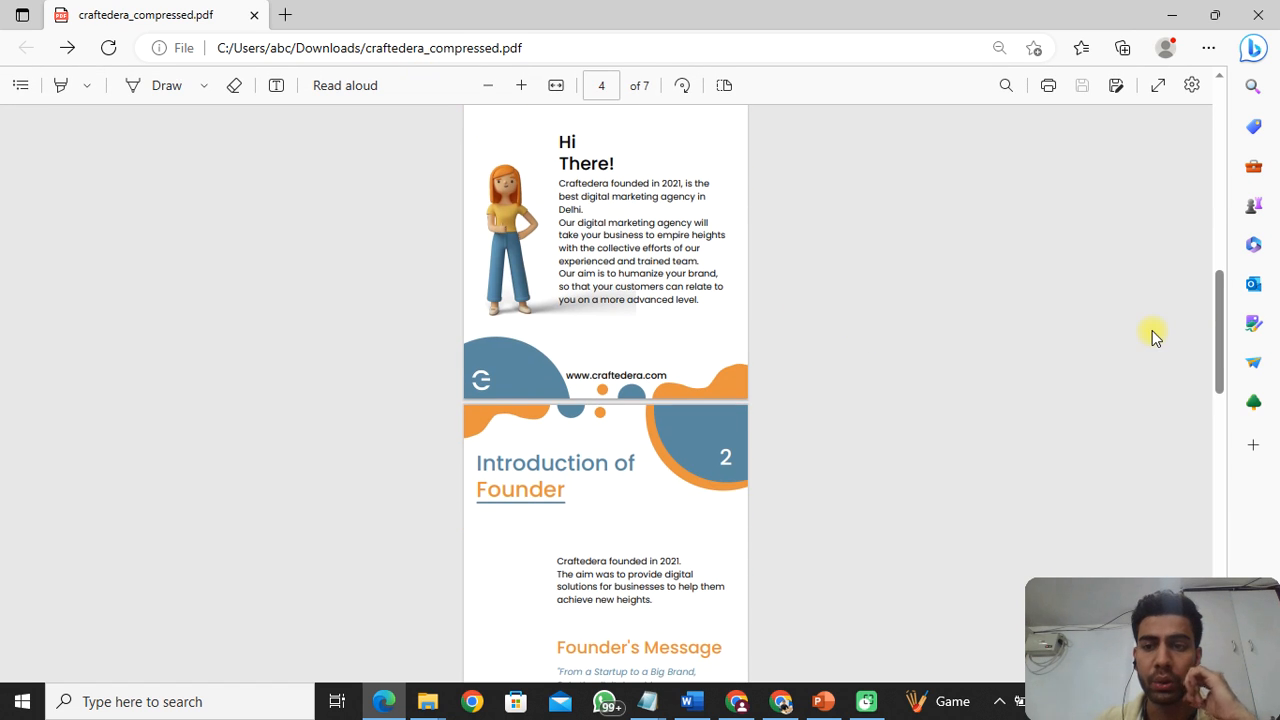
Examine the brochure's Introduction of Founder, Our Services, Why Choose Us? and Connect With Us pages
drag(1220, 306, 1228, 430)
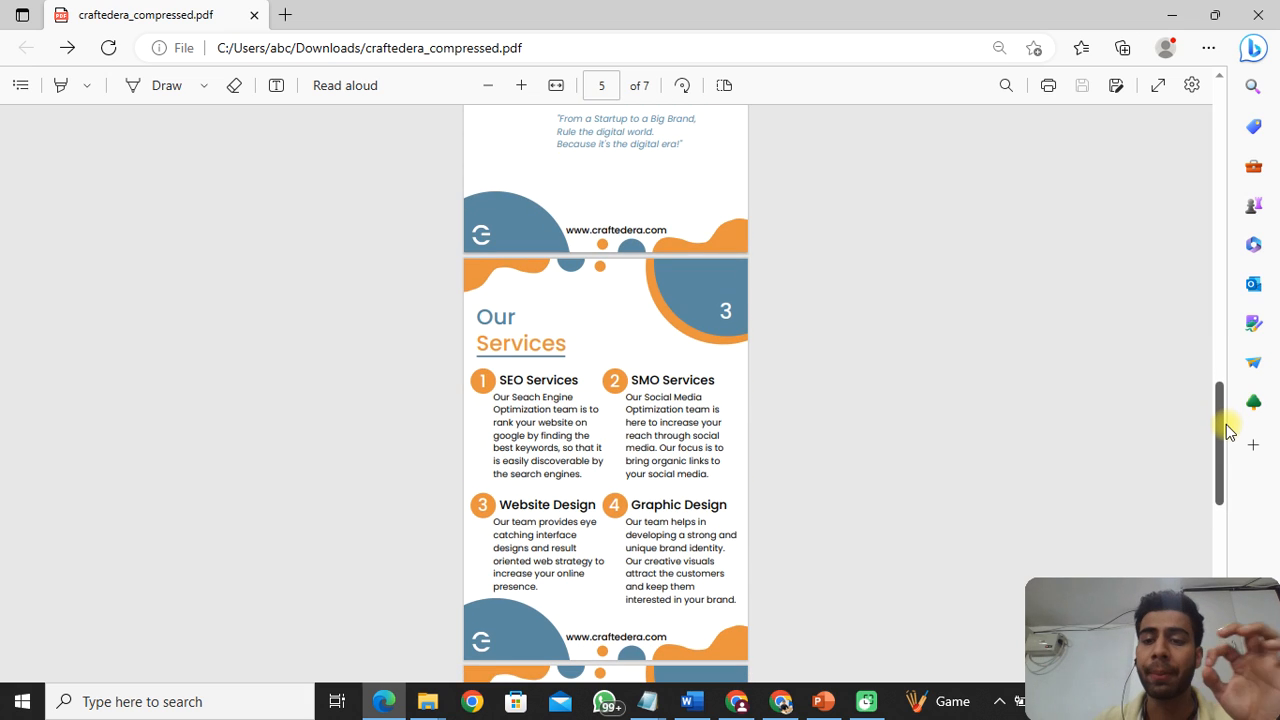
drag(1228, 430, 1229, 514)
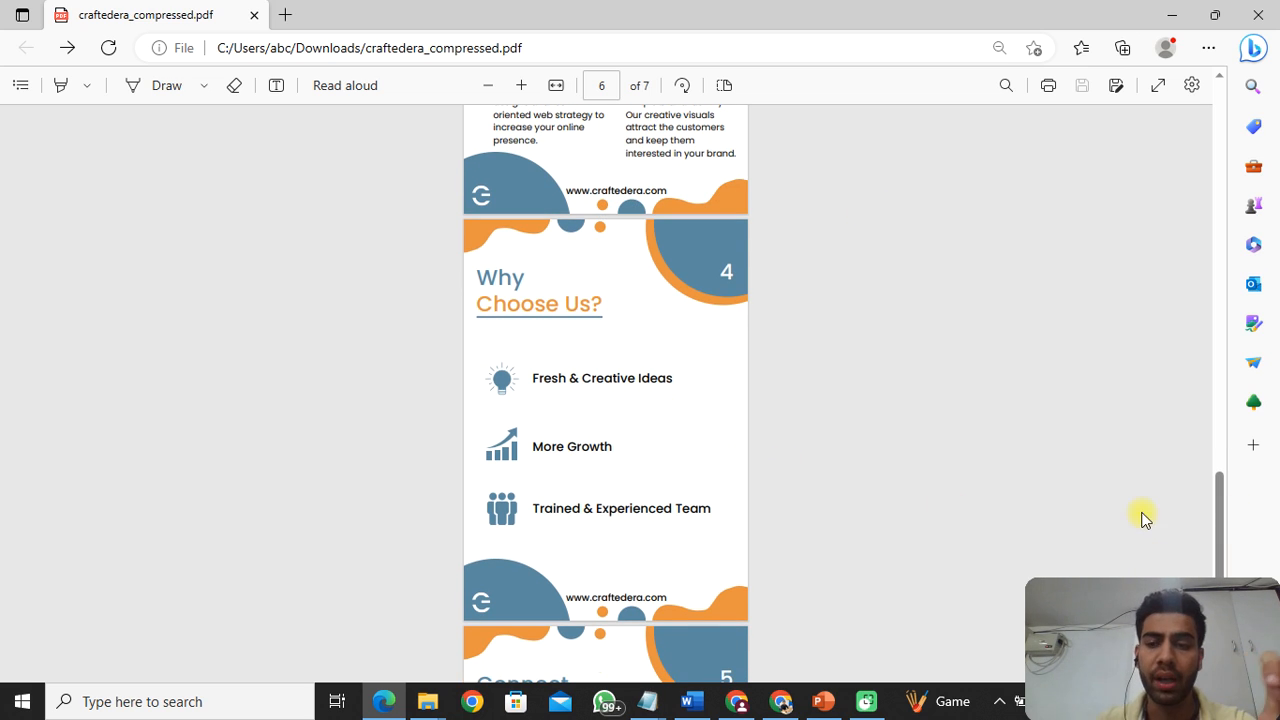
drag(1218, 508, 1198, 574)
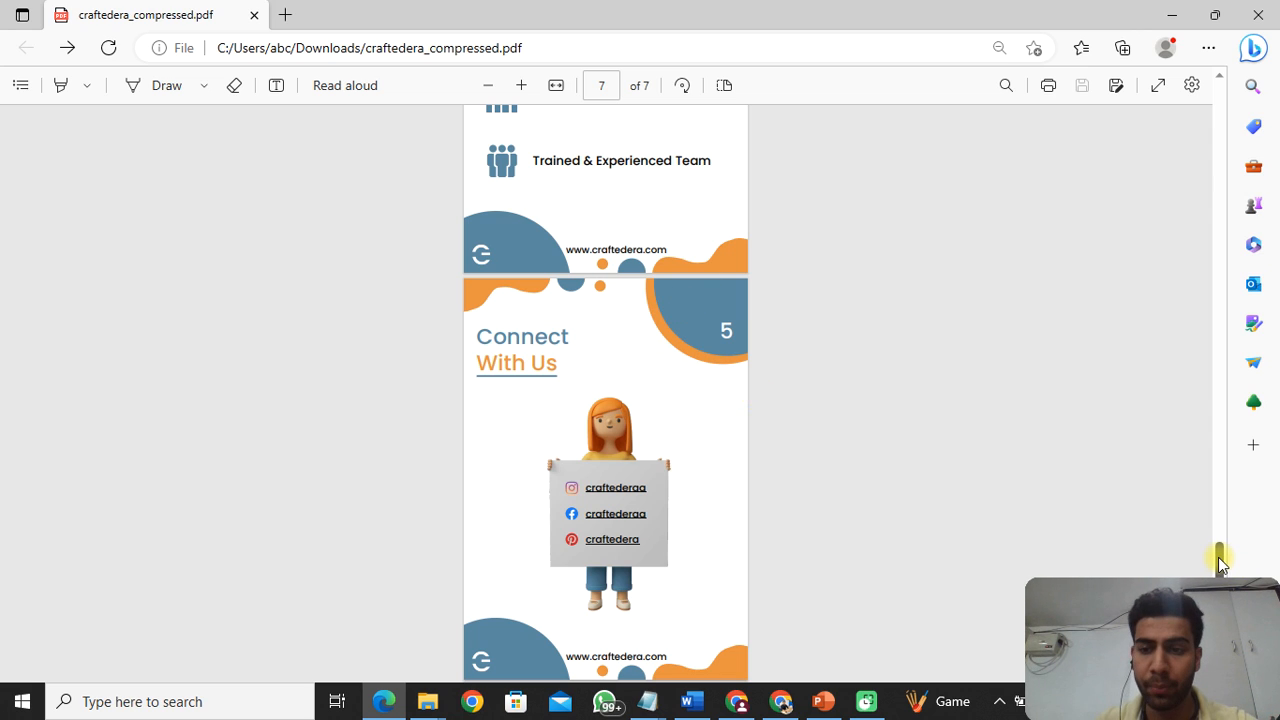
drag(1219, 560, 1183, 25)
Minimize the brochure, File Explorer and Notepad windows to reach the desktop
click(1170, 14)
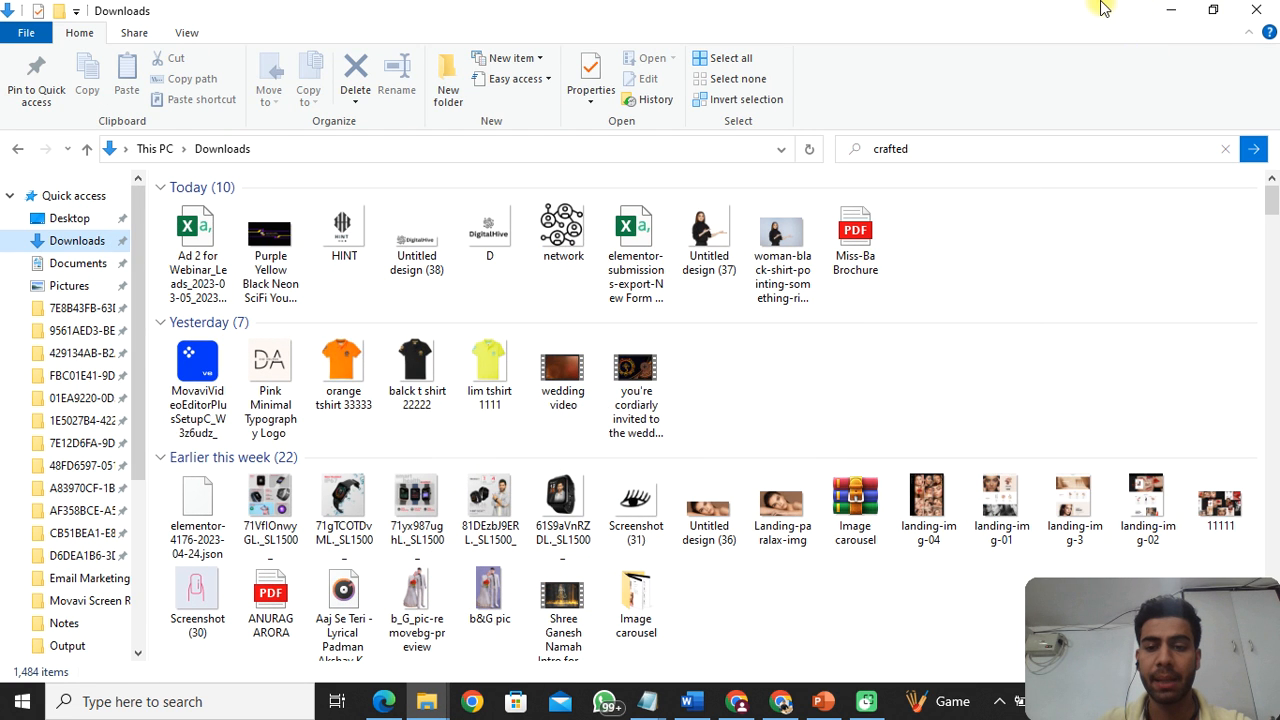
click(1168, 9)
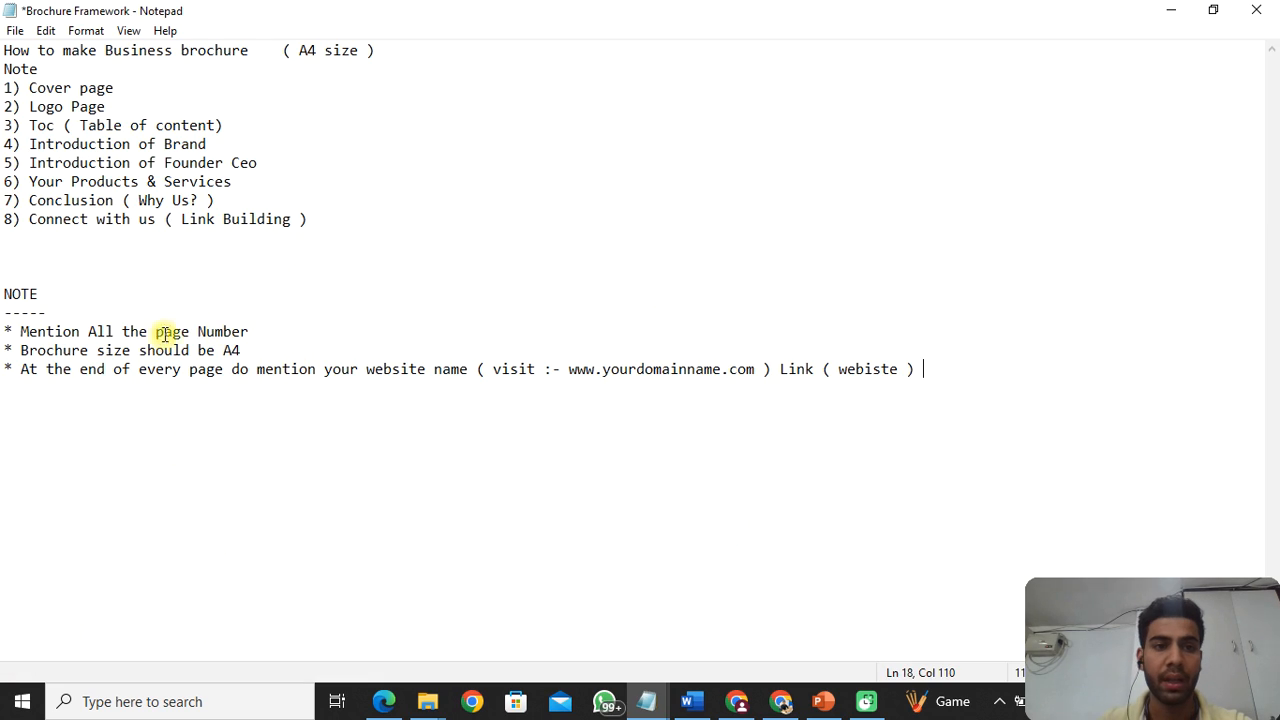
click(1170, 10)
Launch Google Chrome maximized with the owner's profile and open the Canva website
double_click(35, 470)
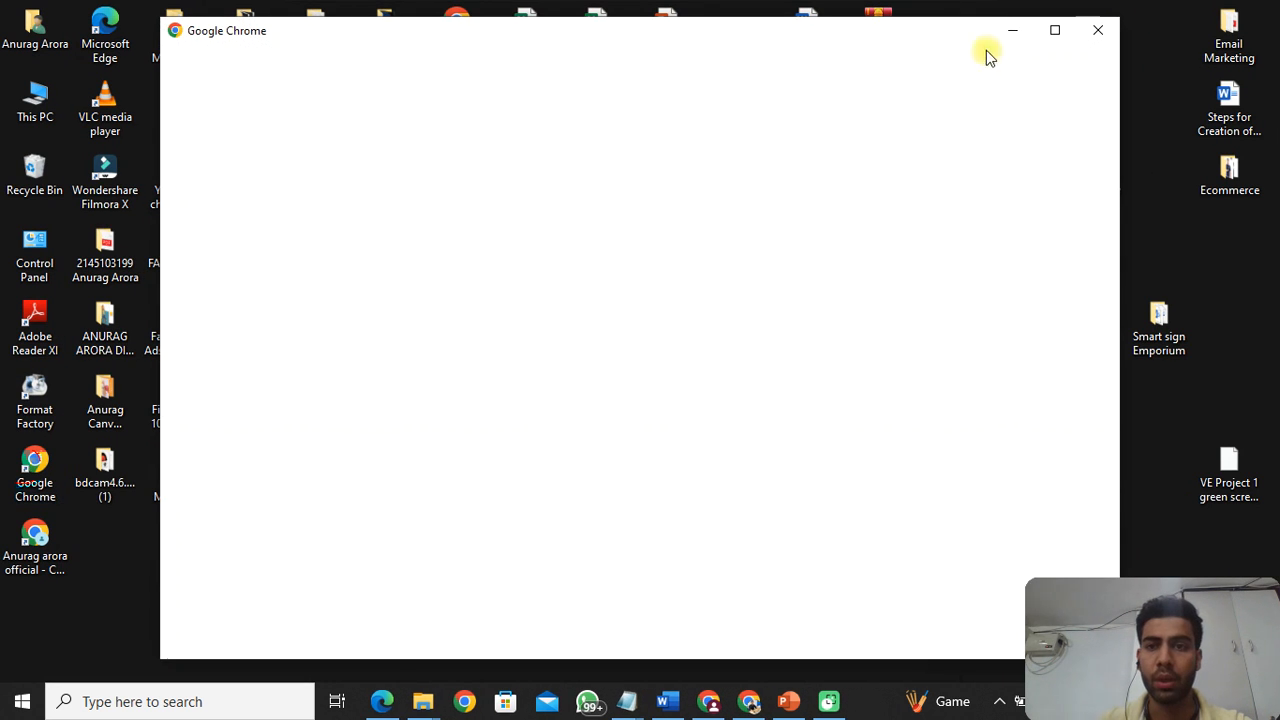
click(1055, 30)
click(903, 280)
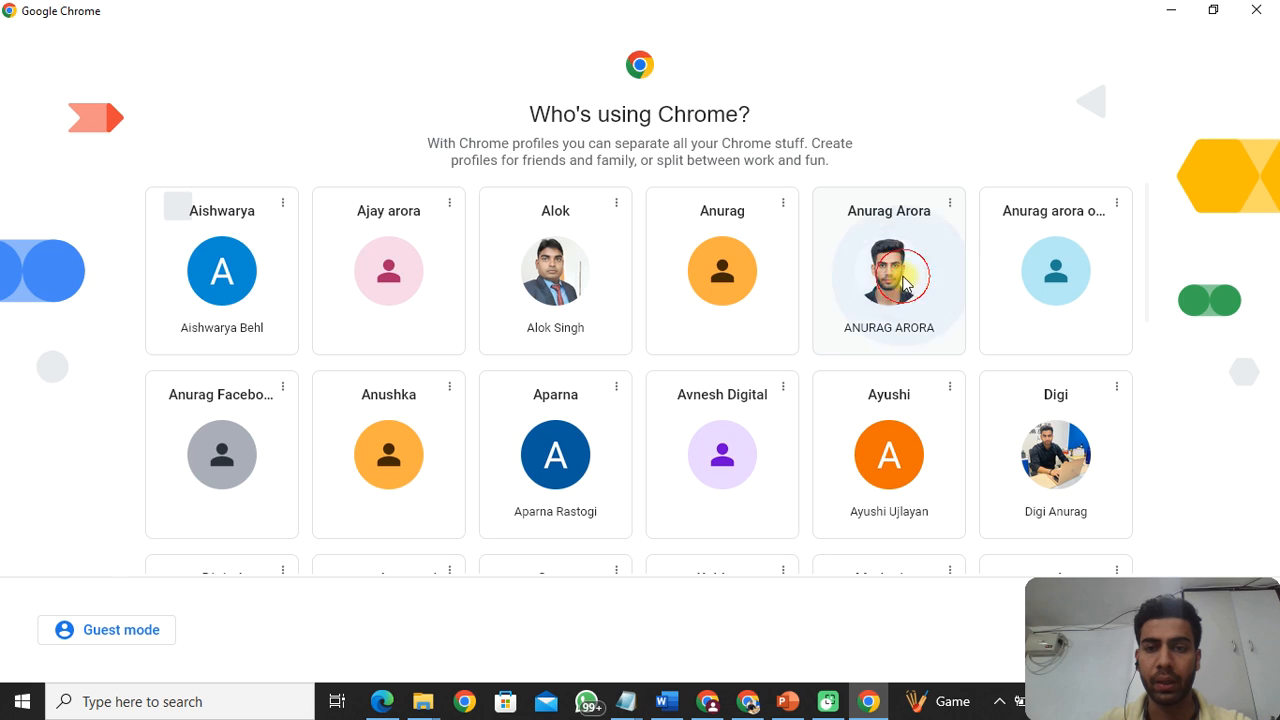
click(903, 20)
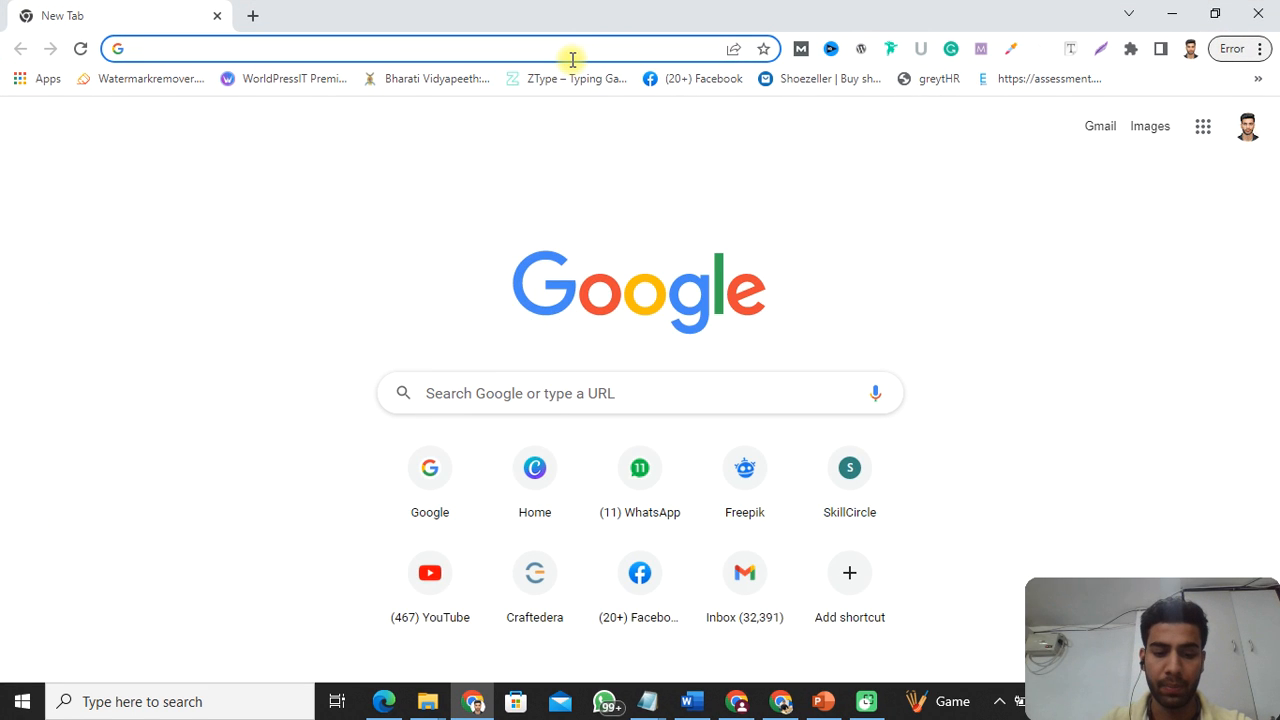
text(canva)
key(Return)
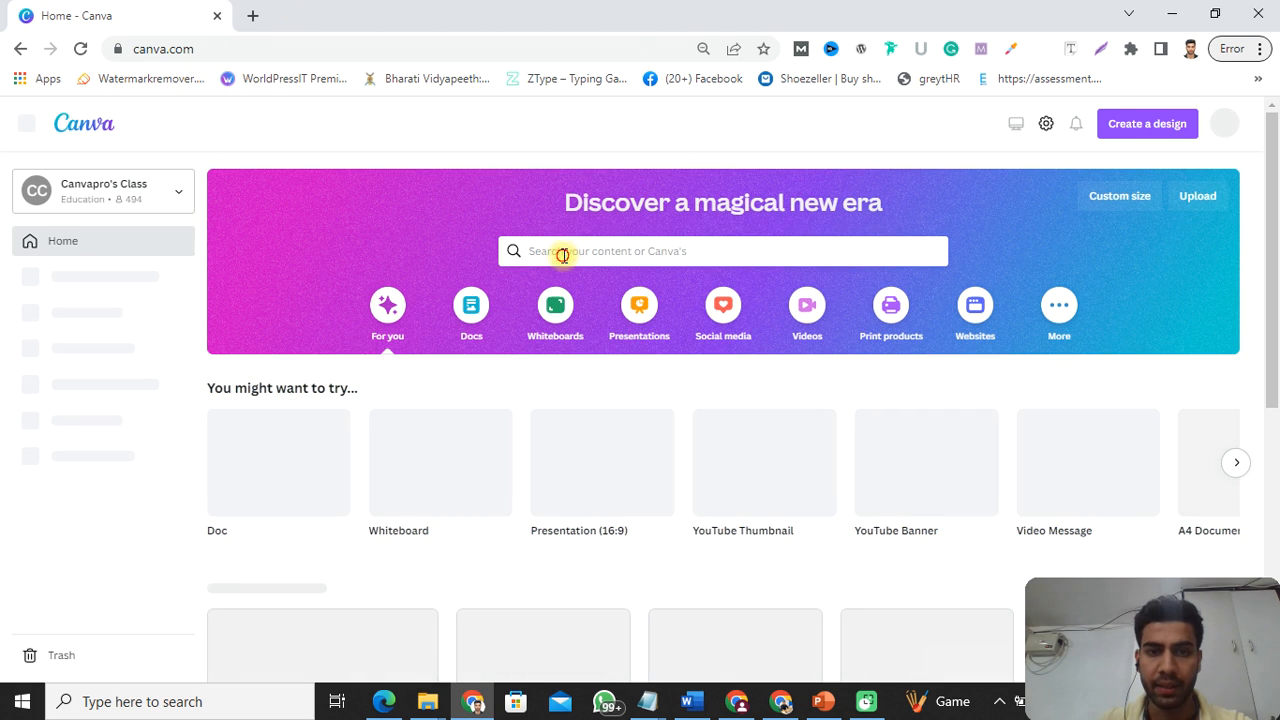
Search Canva's templates for "A4 document"
click(563, 254)
text(A4d)
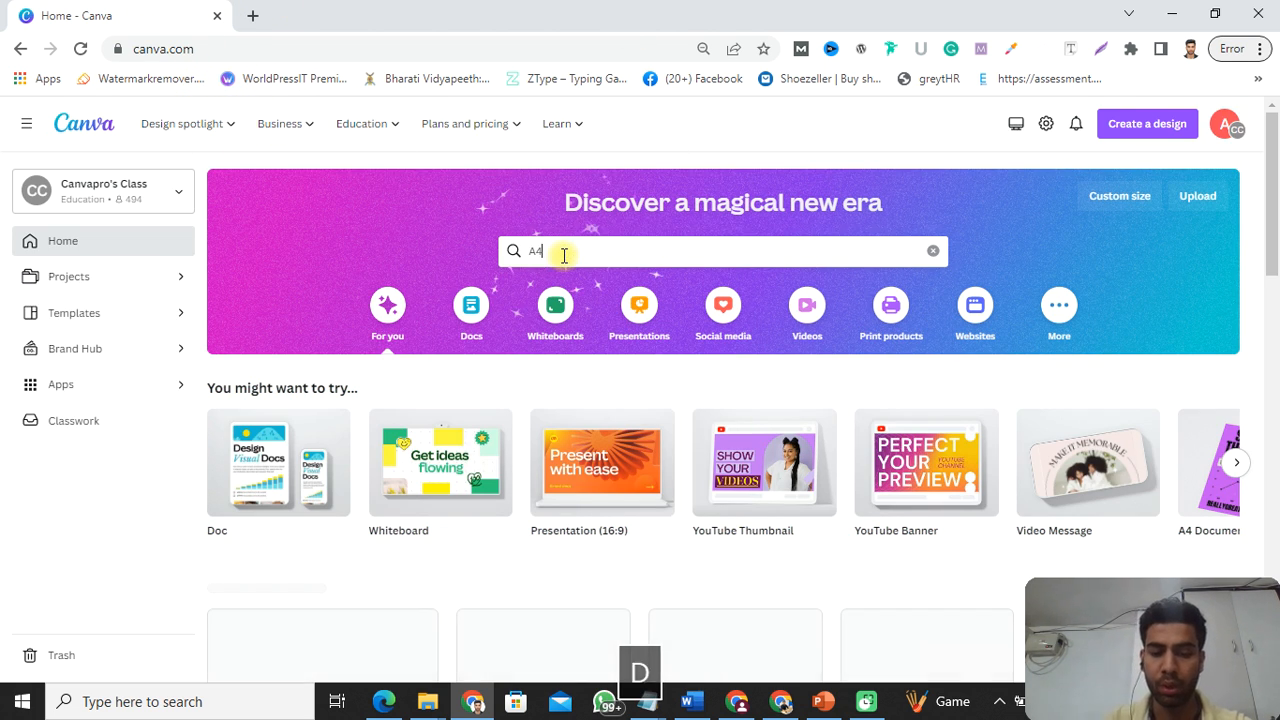
key(BackSpace)
text(documen)
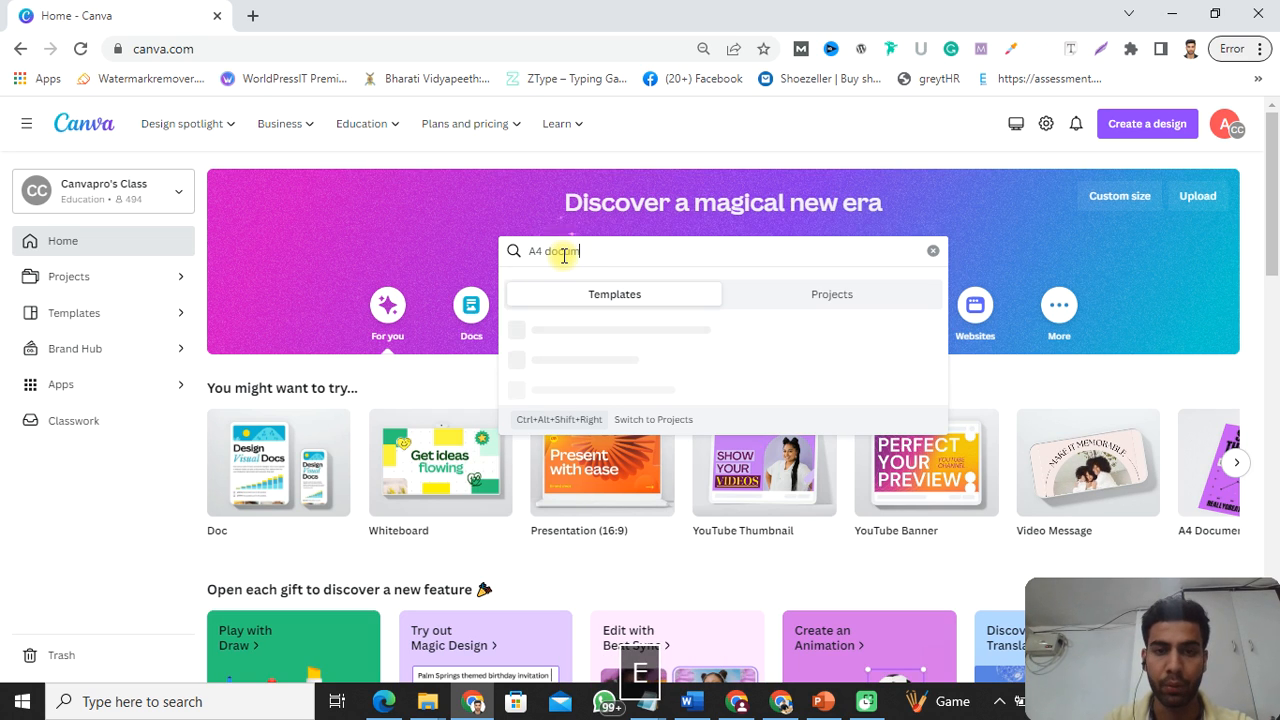
text(t)
key(Return)
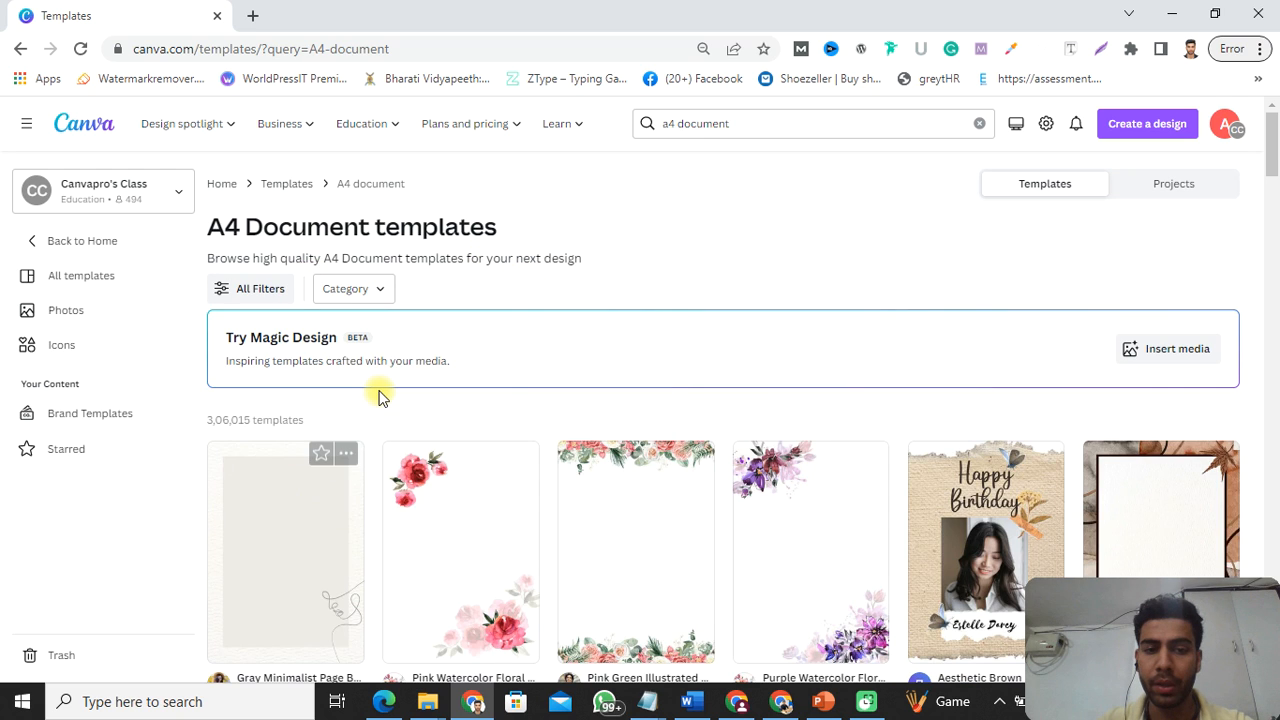
Open the Gray Minimalist Page Border A4 template for editing and delete the gray rectangle from its page
scroll(378, 396, down, 1)
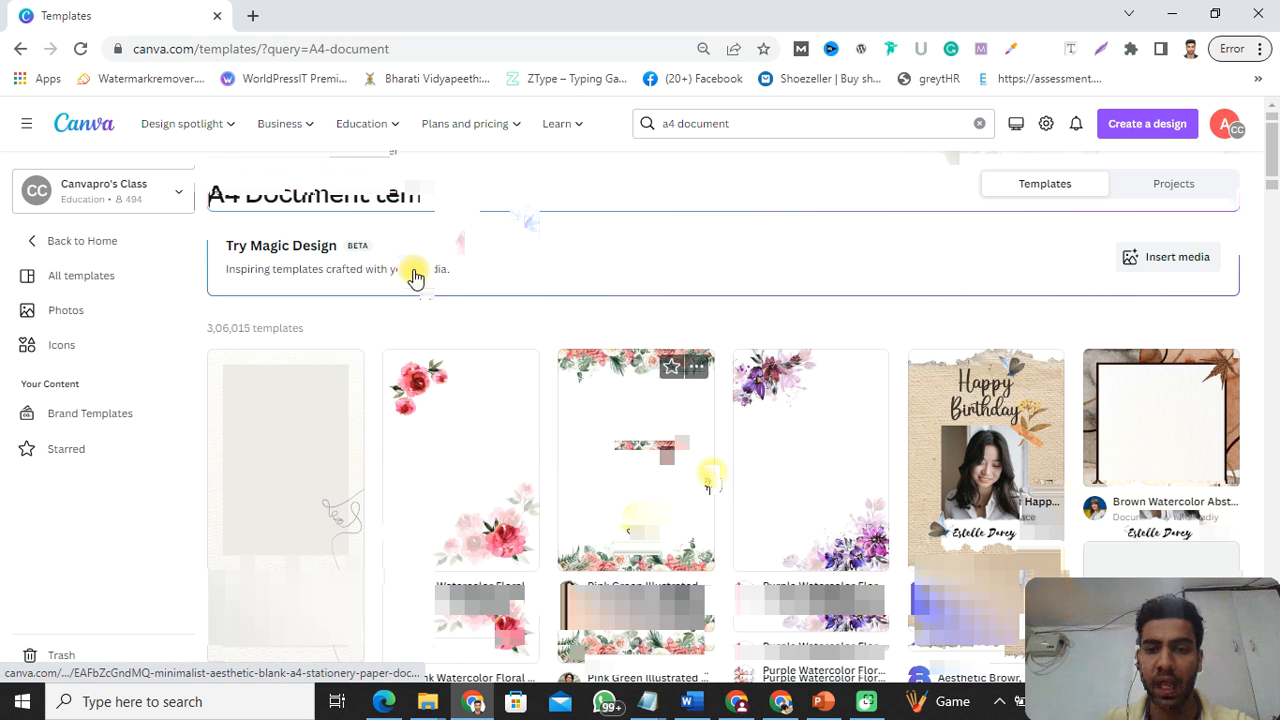
scroll(249, 277, down, 2)
click(249, 277)
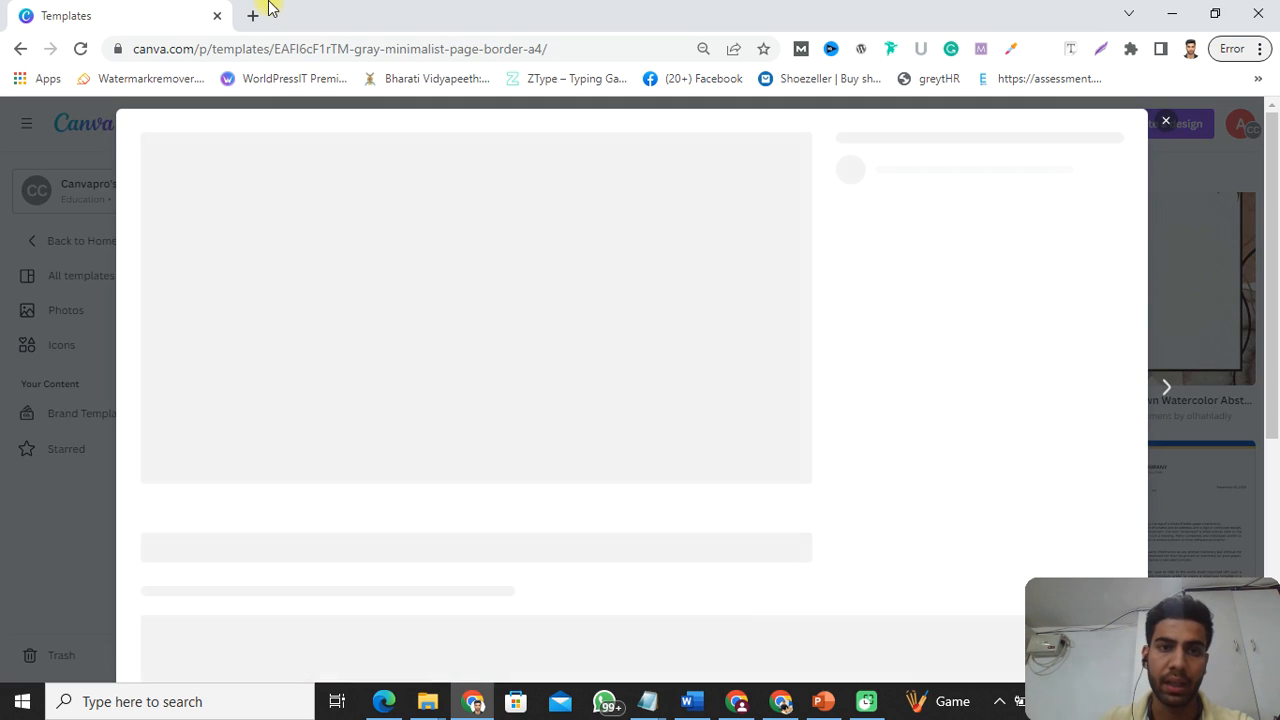
click(980, 252)
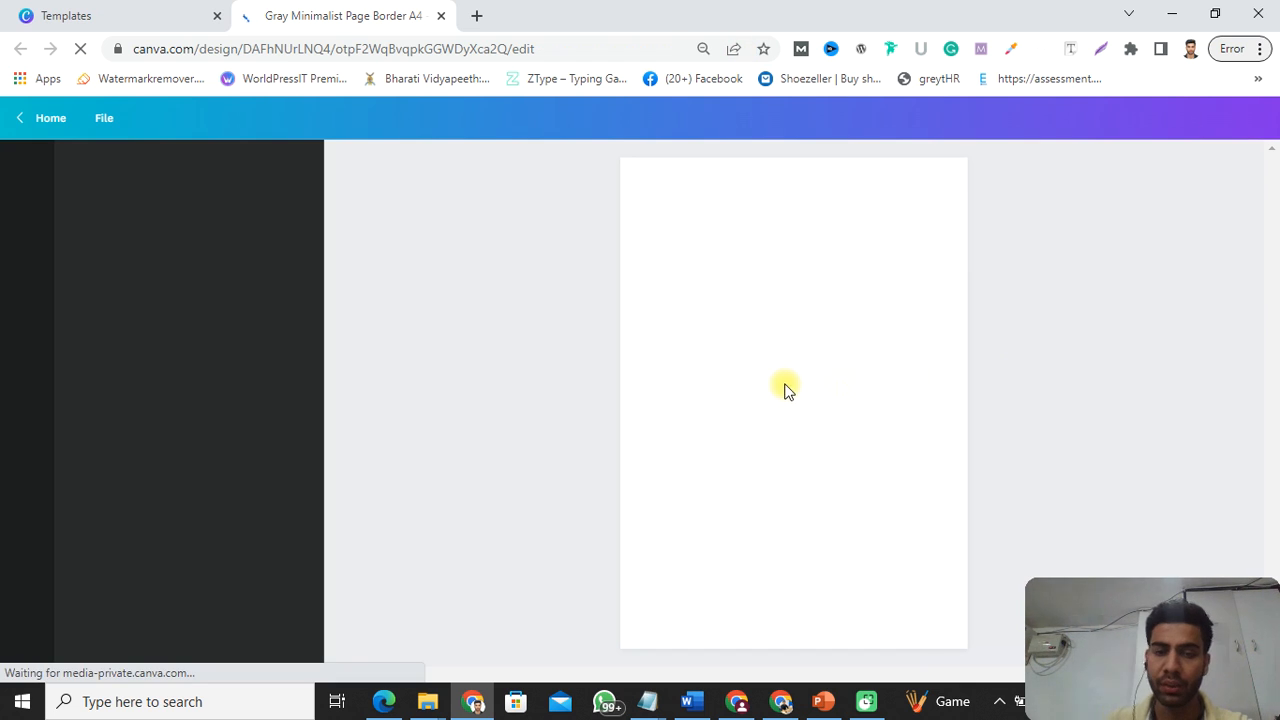
click(805, 377)
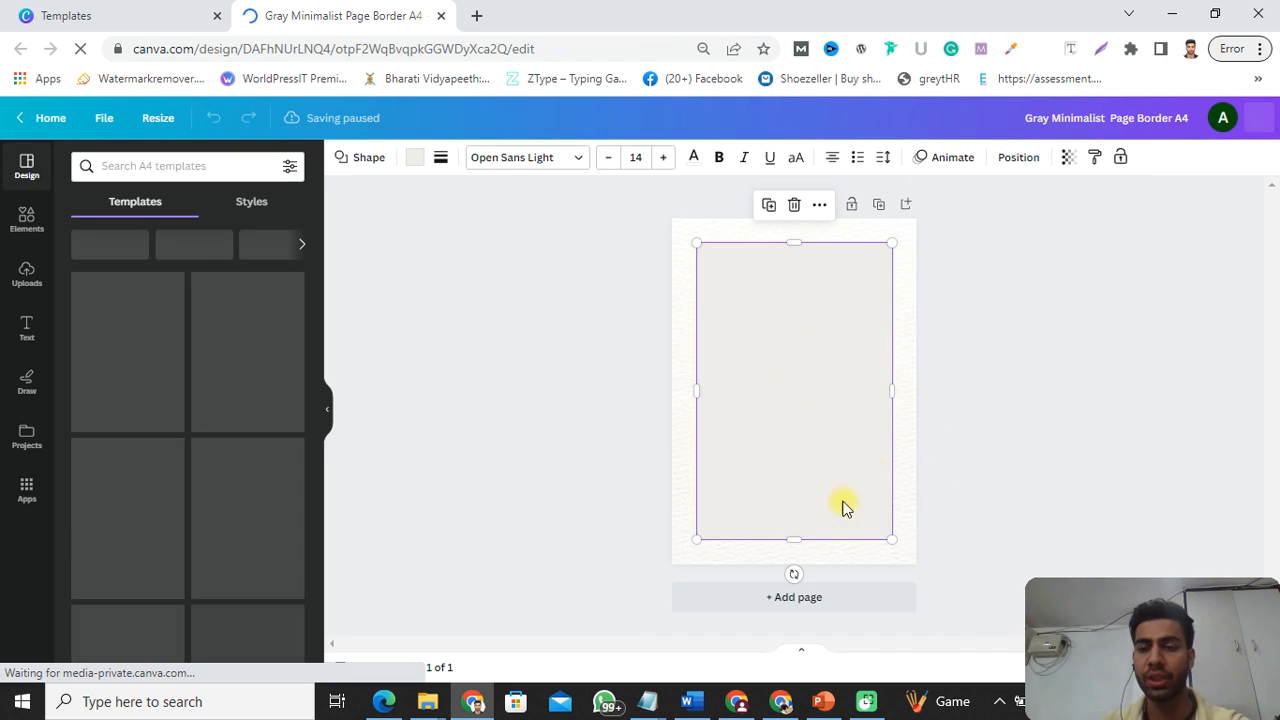
key(Delete)
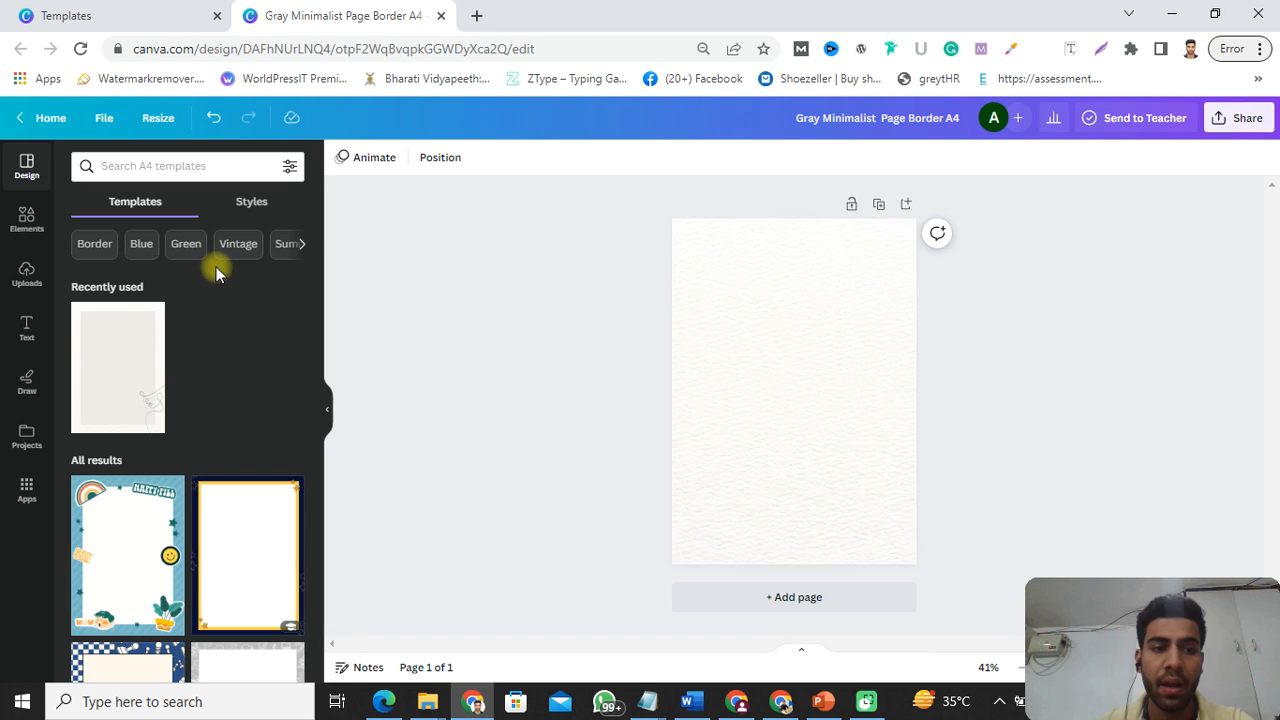
Add a circle, enlarge it so it overhangs the page's upper-right corner, and colour it black (#000000)
click(26, 218)
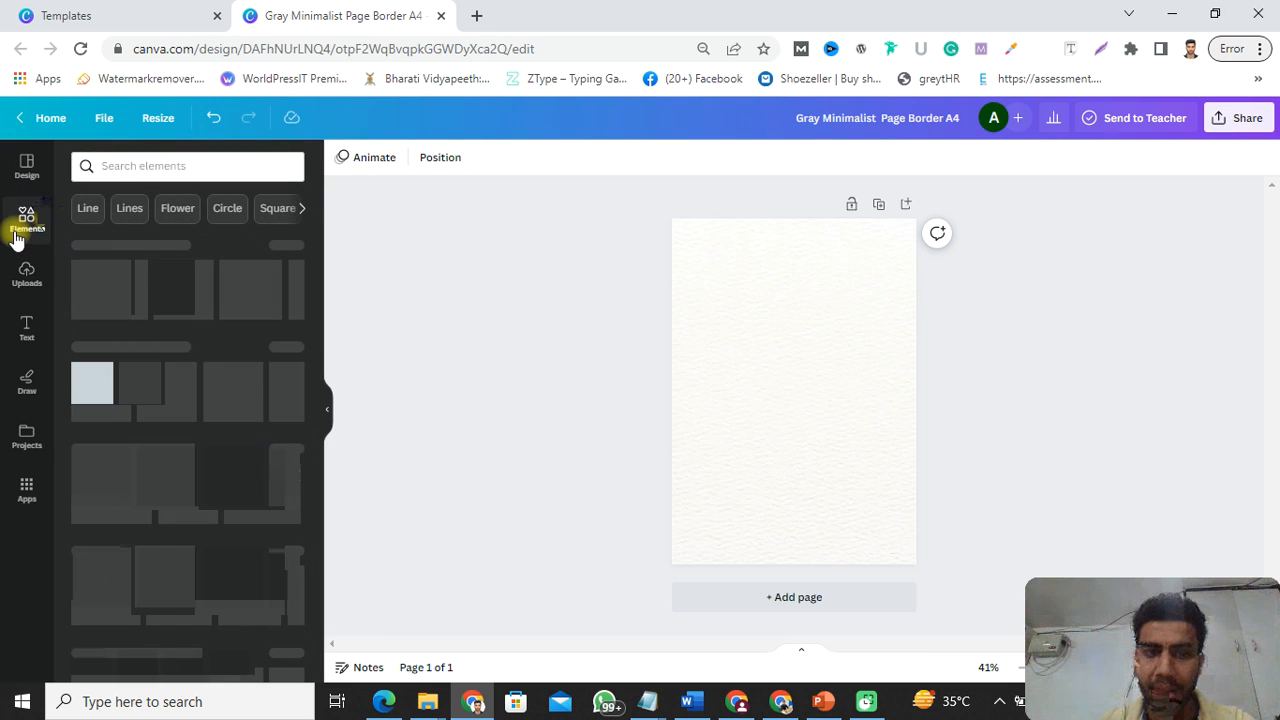
click(268, 388)
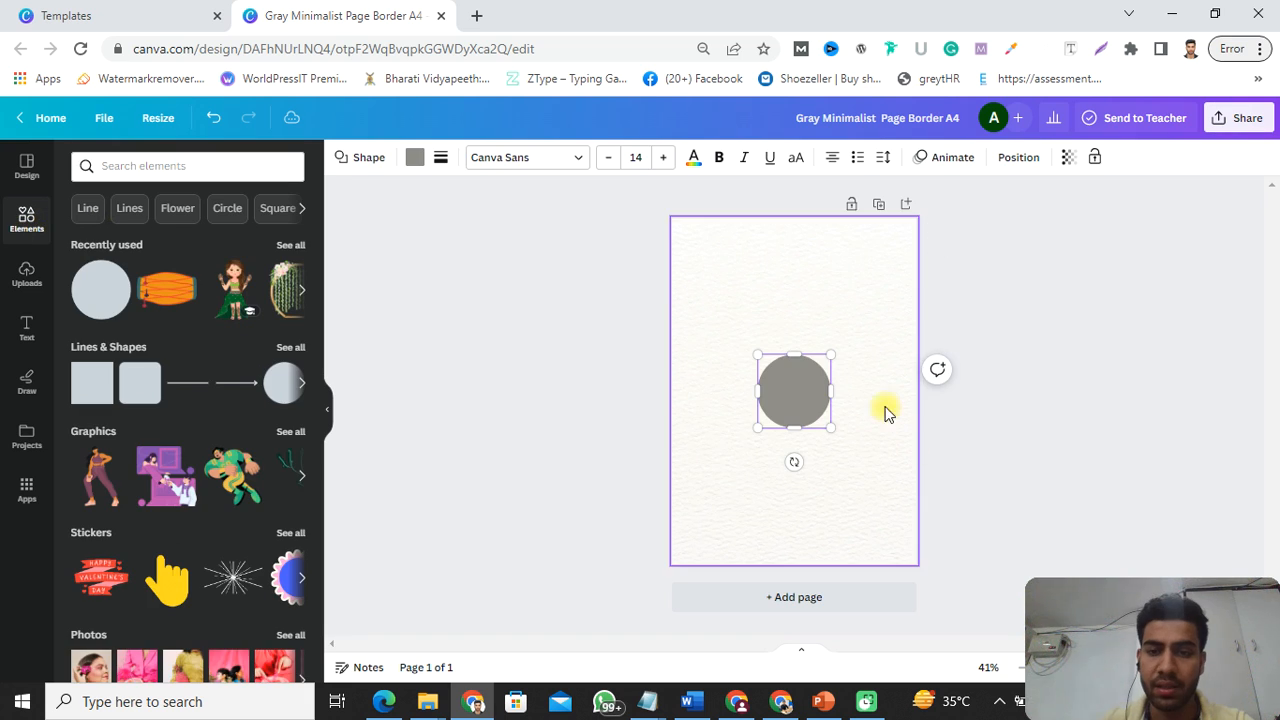
drag(777, 388, 903, 206)
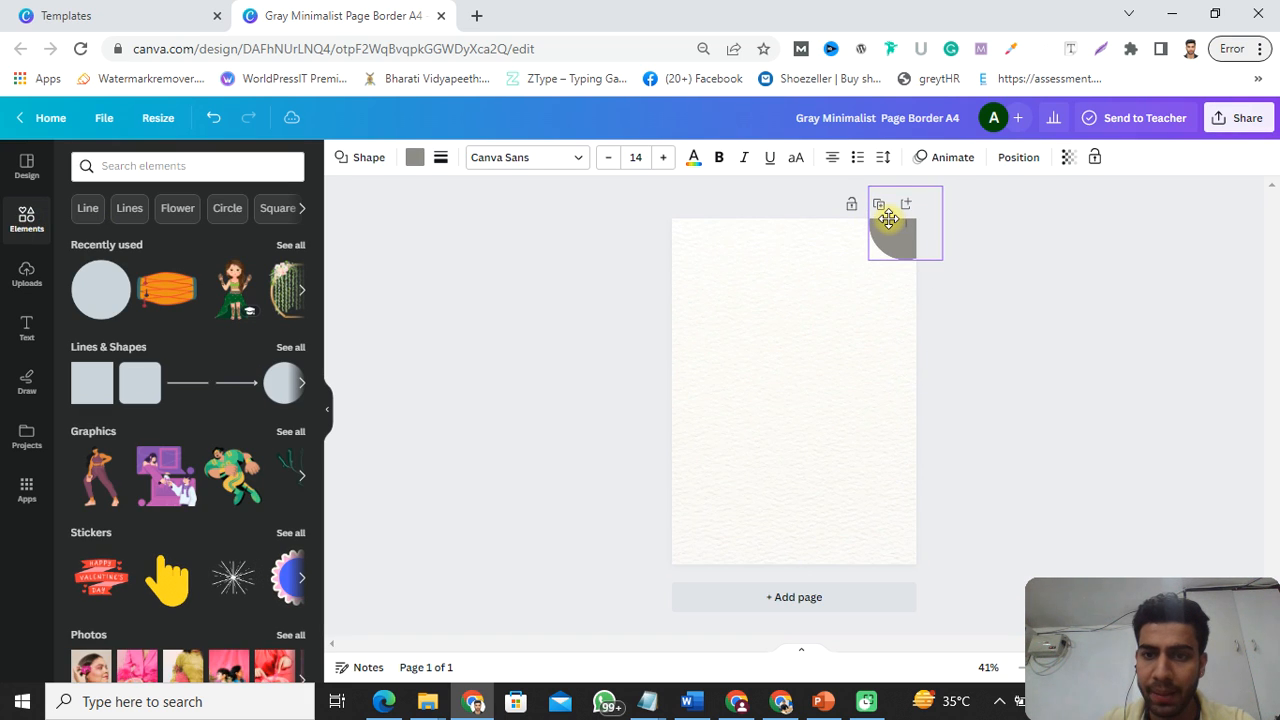
drag(869, 261, 838, 290)
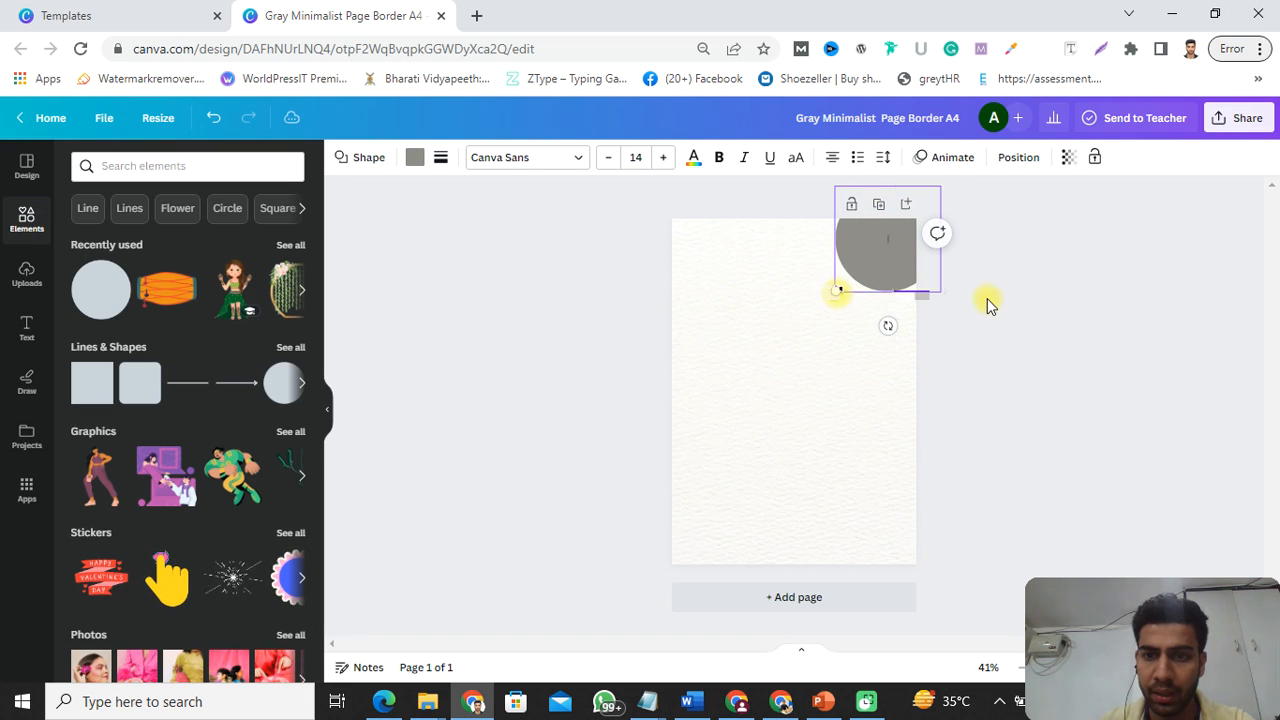
drag(877, 251, 886, 237)
click(877, 272)
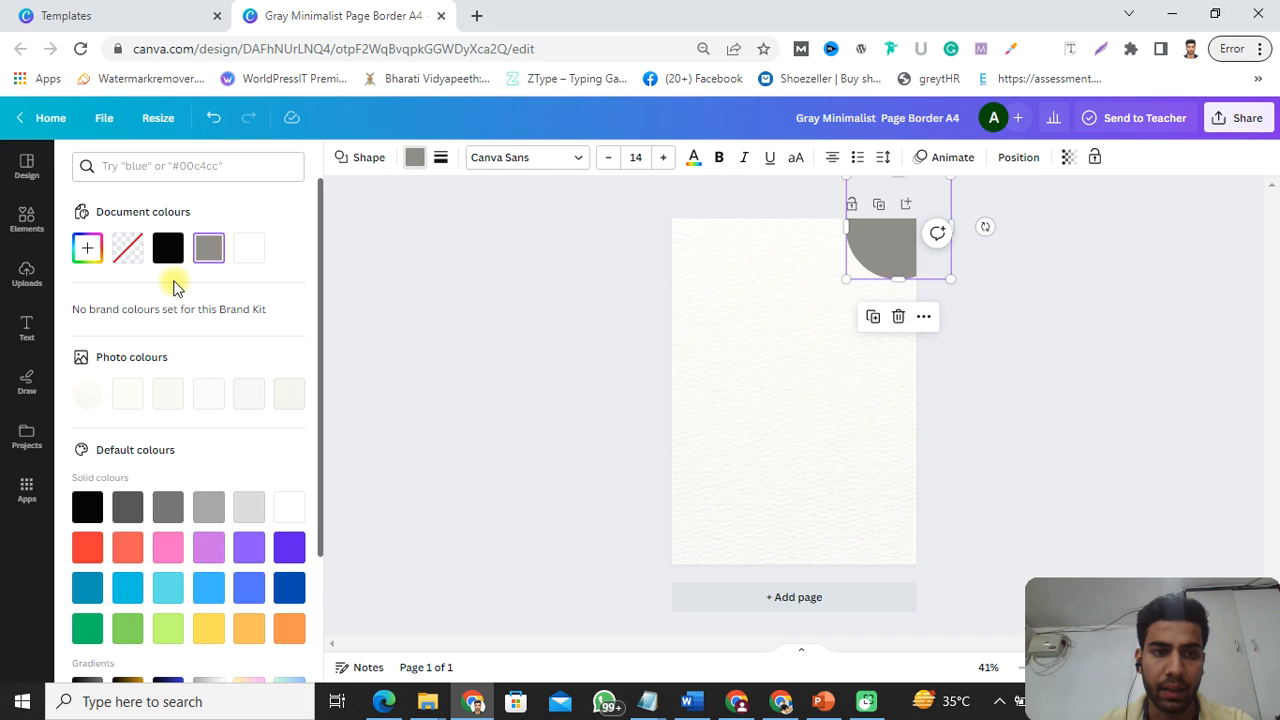
click(168, 250)
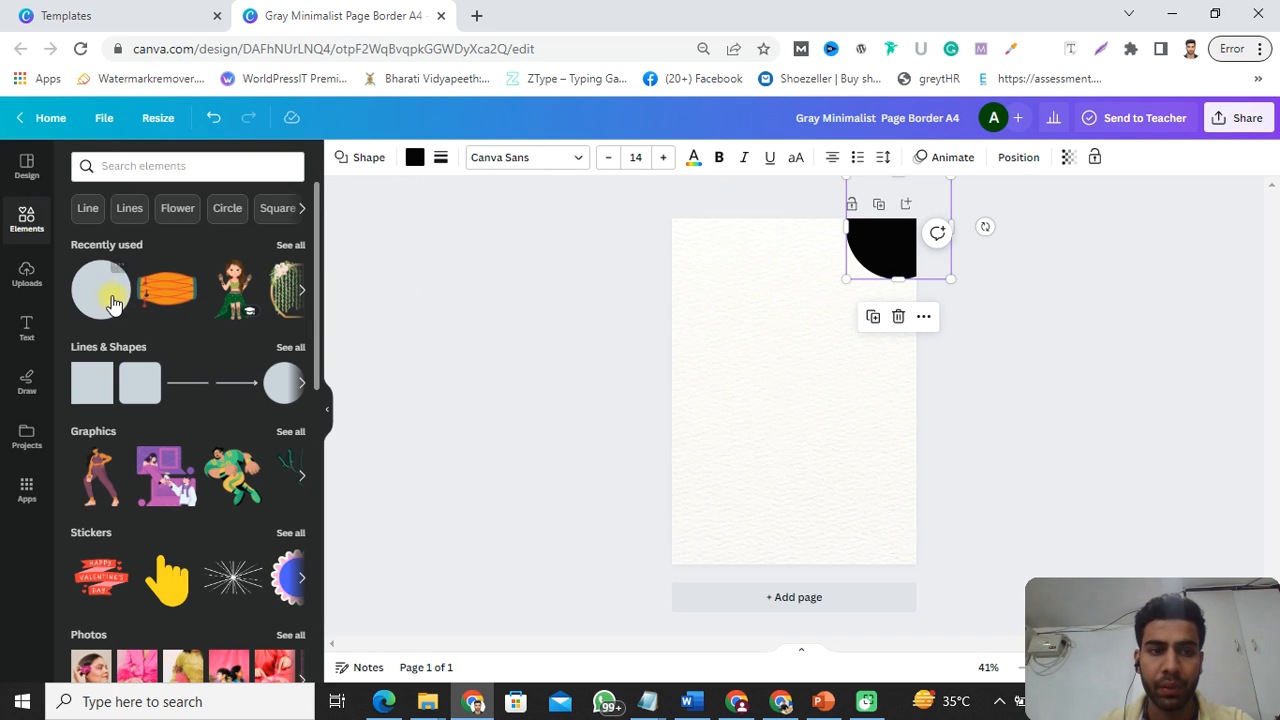
Add a second circle in the middle of the page and give it a custom bright green fill
click(113, 303)
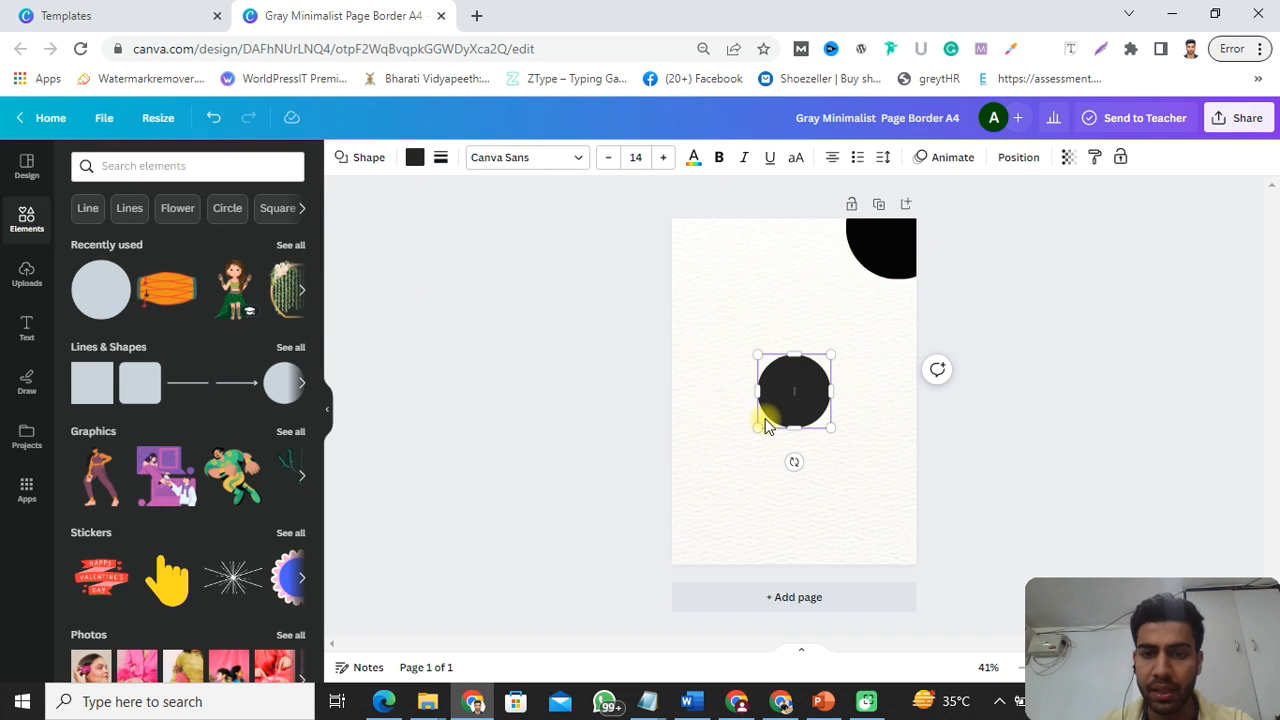
click(413, 158)
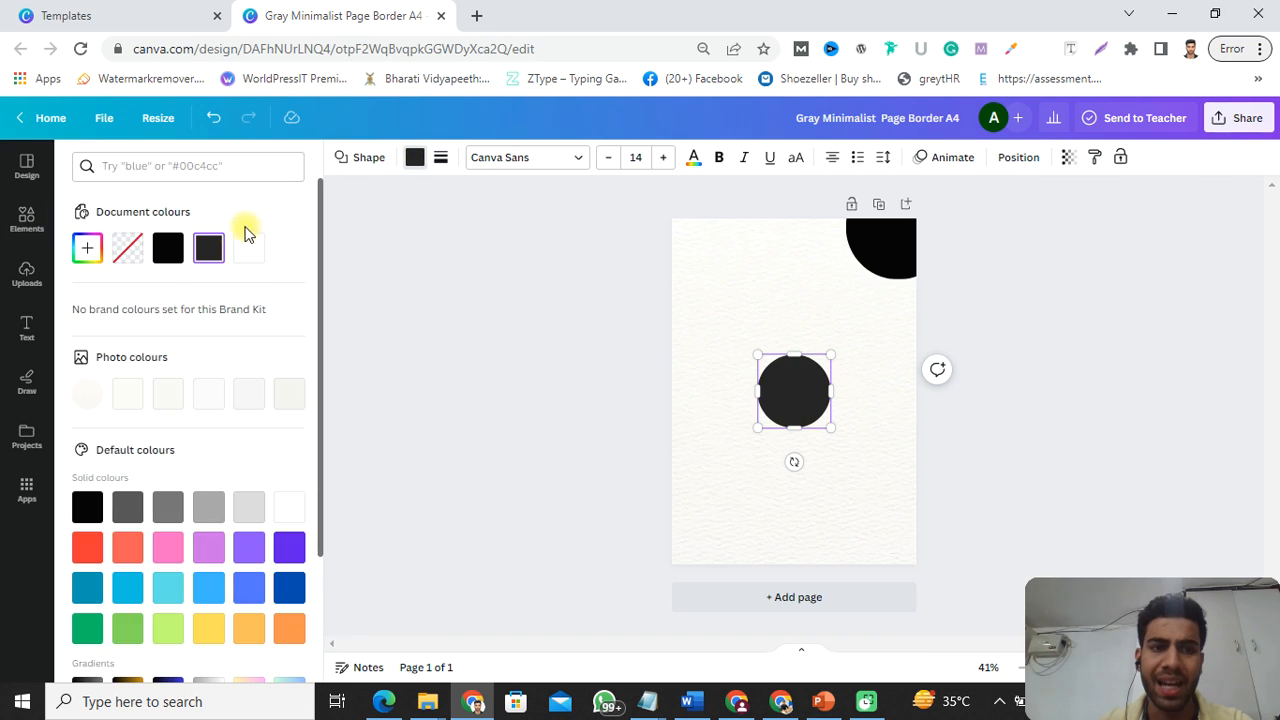
click(167, 258)
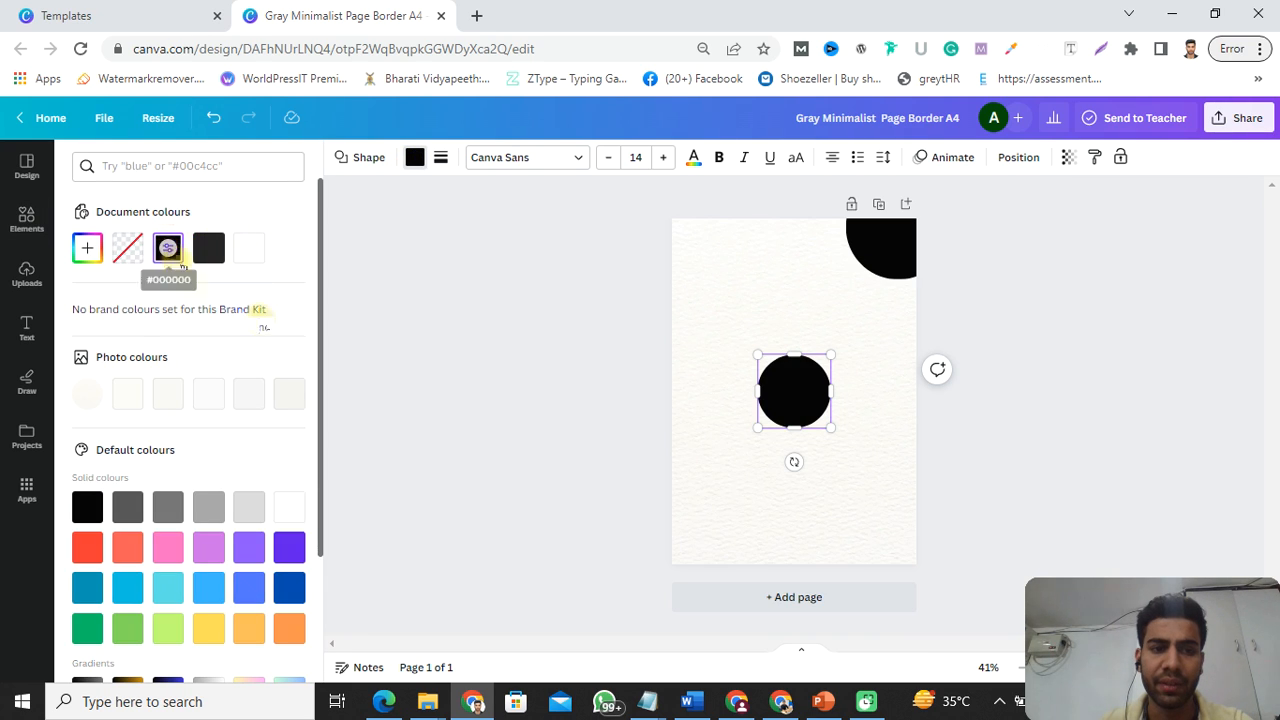
click(87, 248)
click(148, 412)
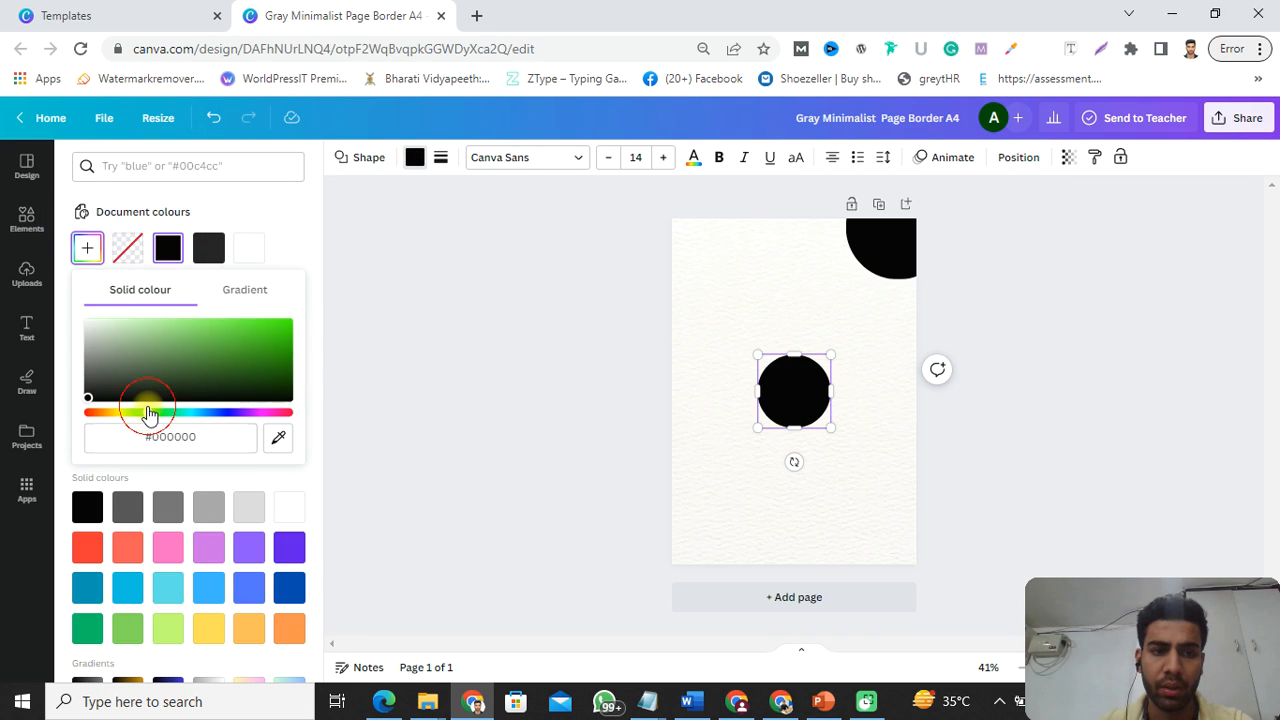
drag(240, 355, 267, 322)
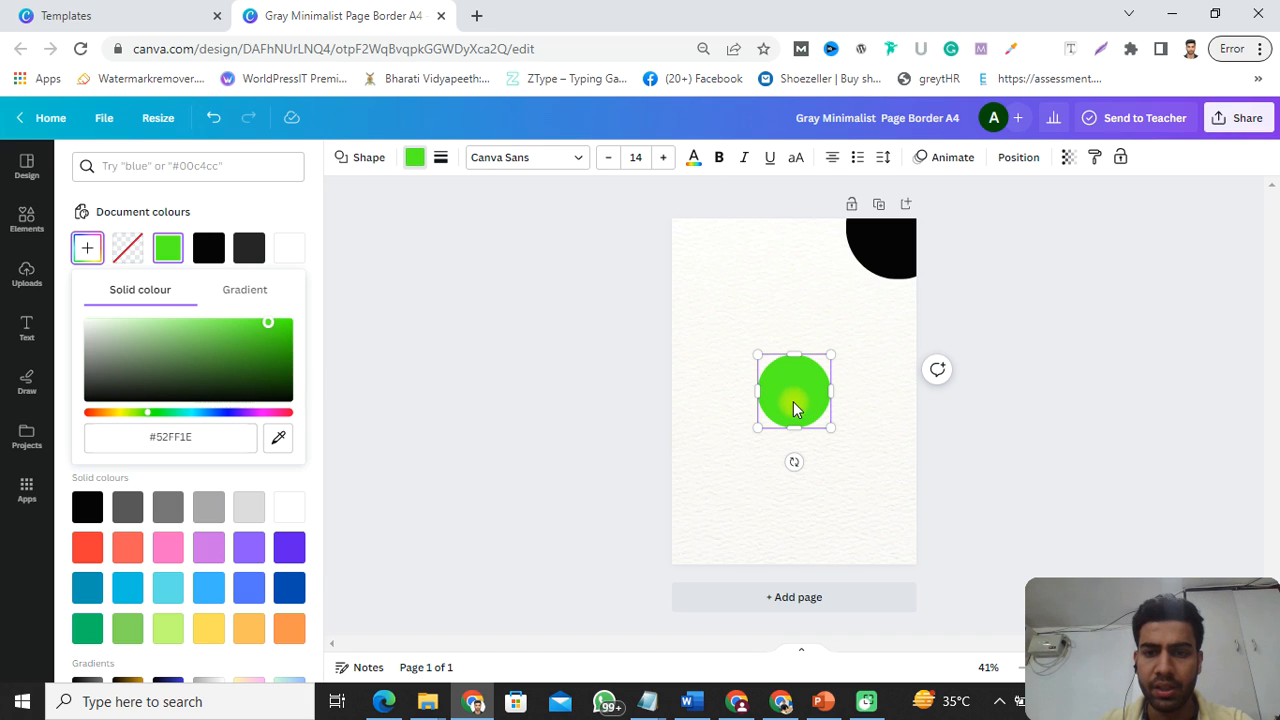
Place the green circle inside the black one at the page's upper-right corner and group both circles
drag(792, 400, 874, 255)
click(968, 337)
click(841, 339)
drag(874, 306, 873, 249)
click(874, 318)
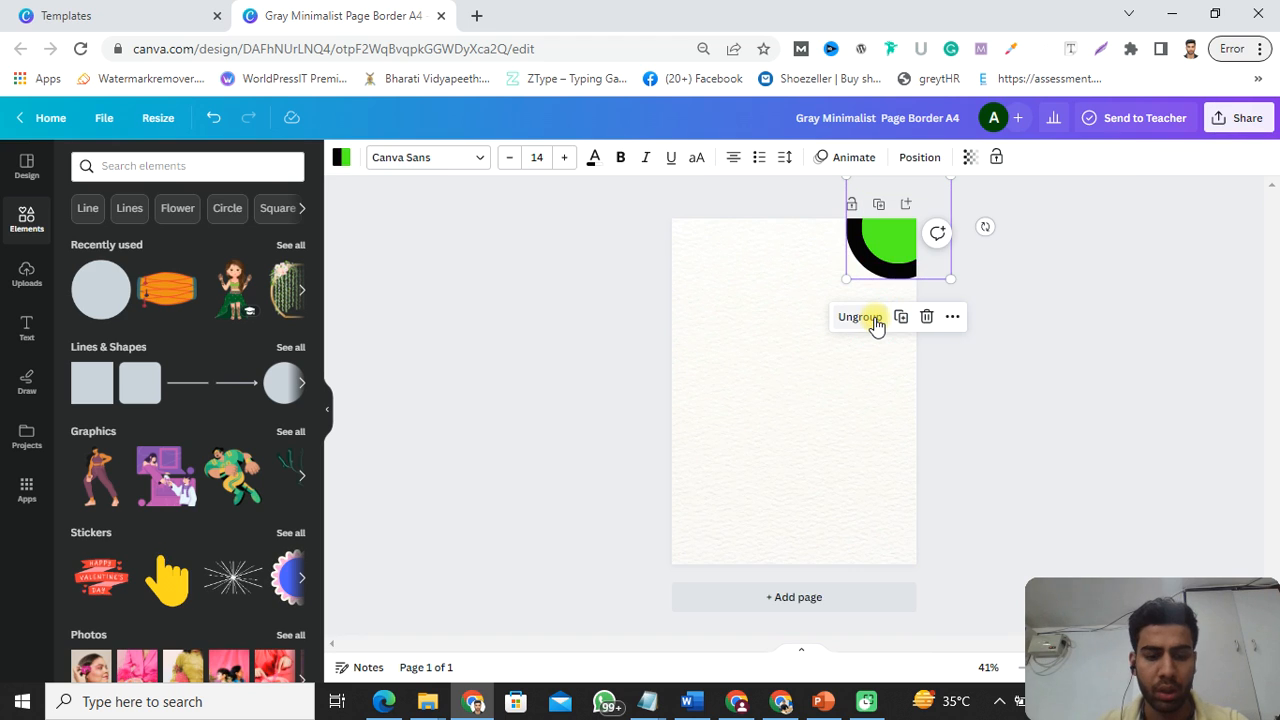
Duplicate the grouped circles and place the copy overhanging the page's lower-left corner
key(ctrl+c)
click(794, 403)
key(ctrl+v)
drag(859, 256, 675, 564)
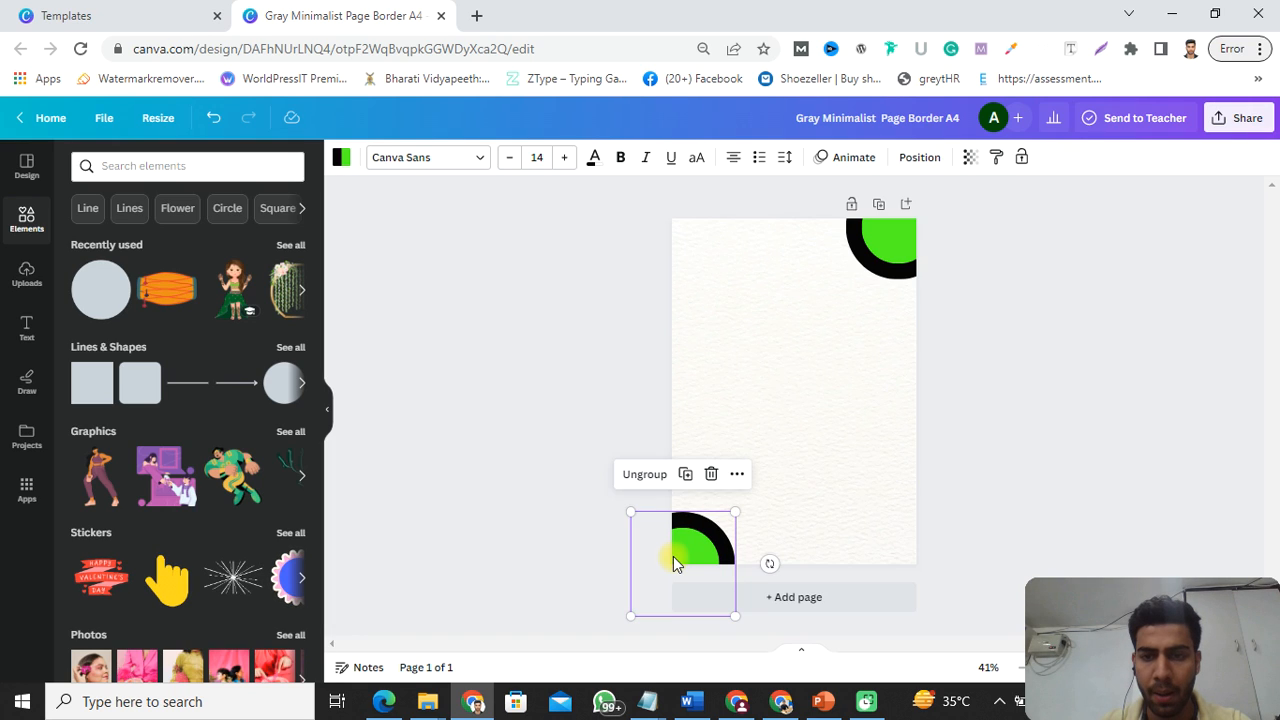
click(988, 372)
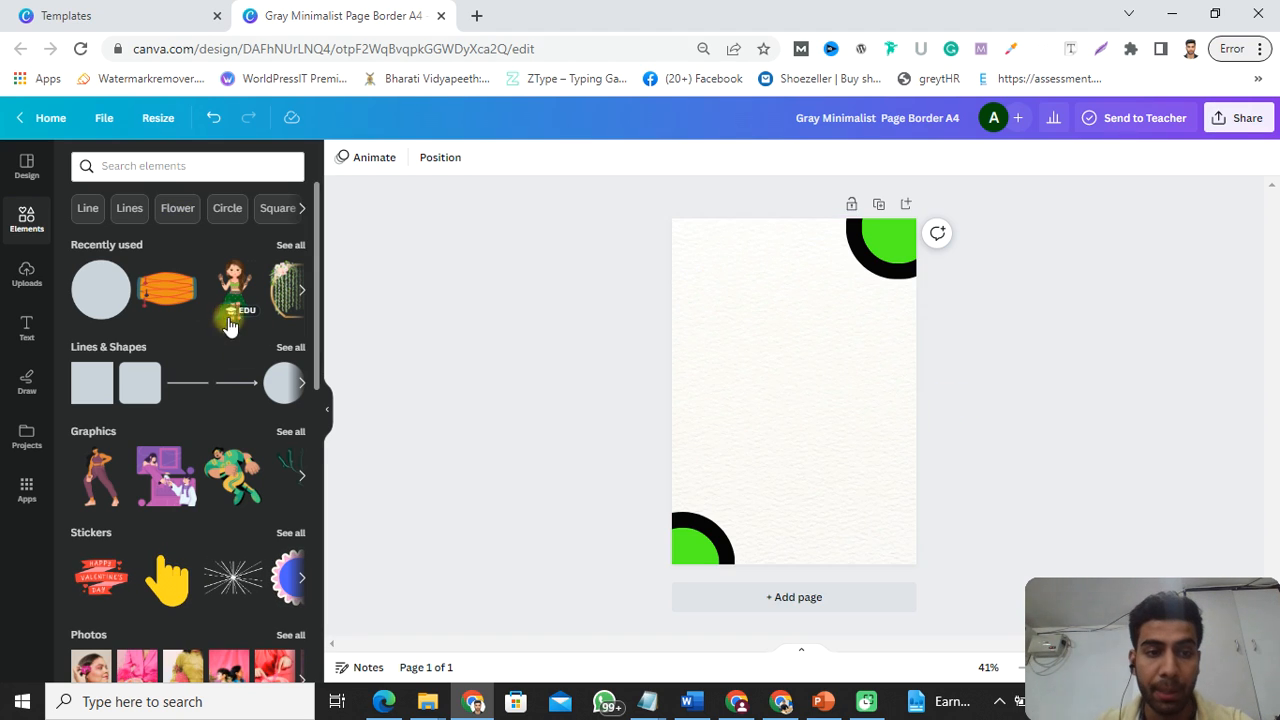
Add a green cloud shape over the page's upper-left corner, tilt it counterclockwise and enlarge it
click(292, 348)
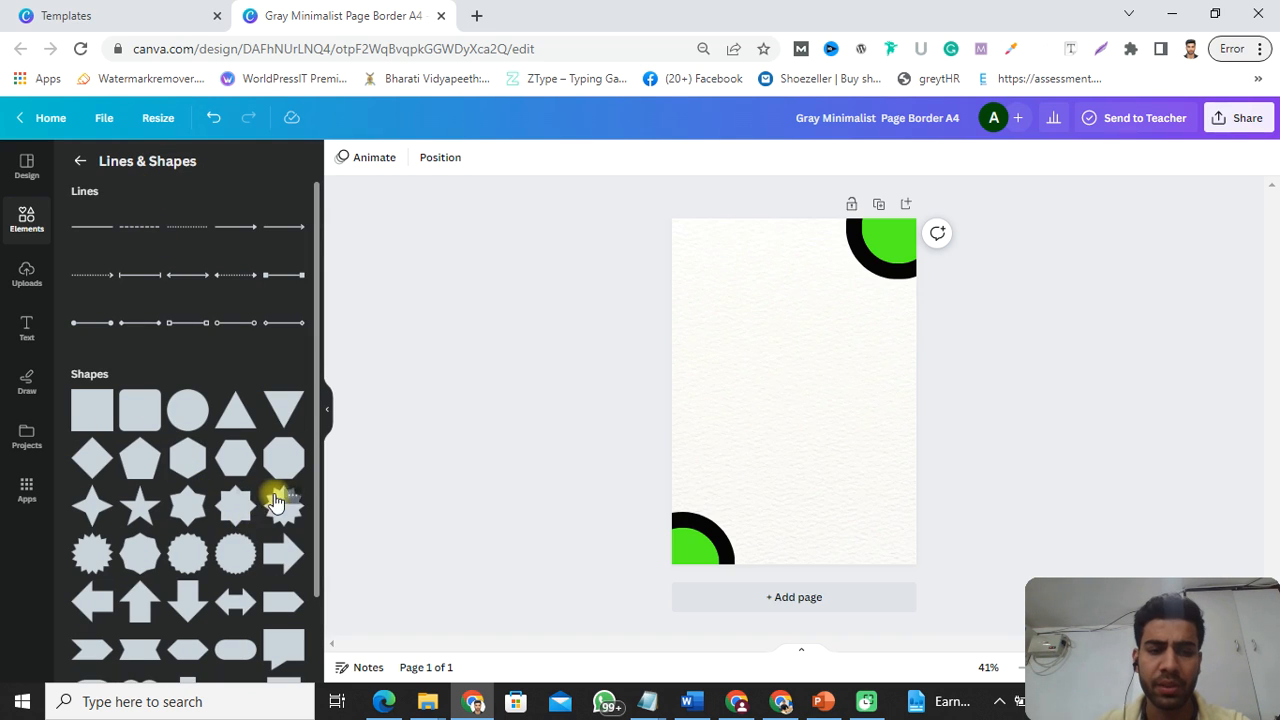
scroll(229, 537, down, 3)
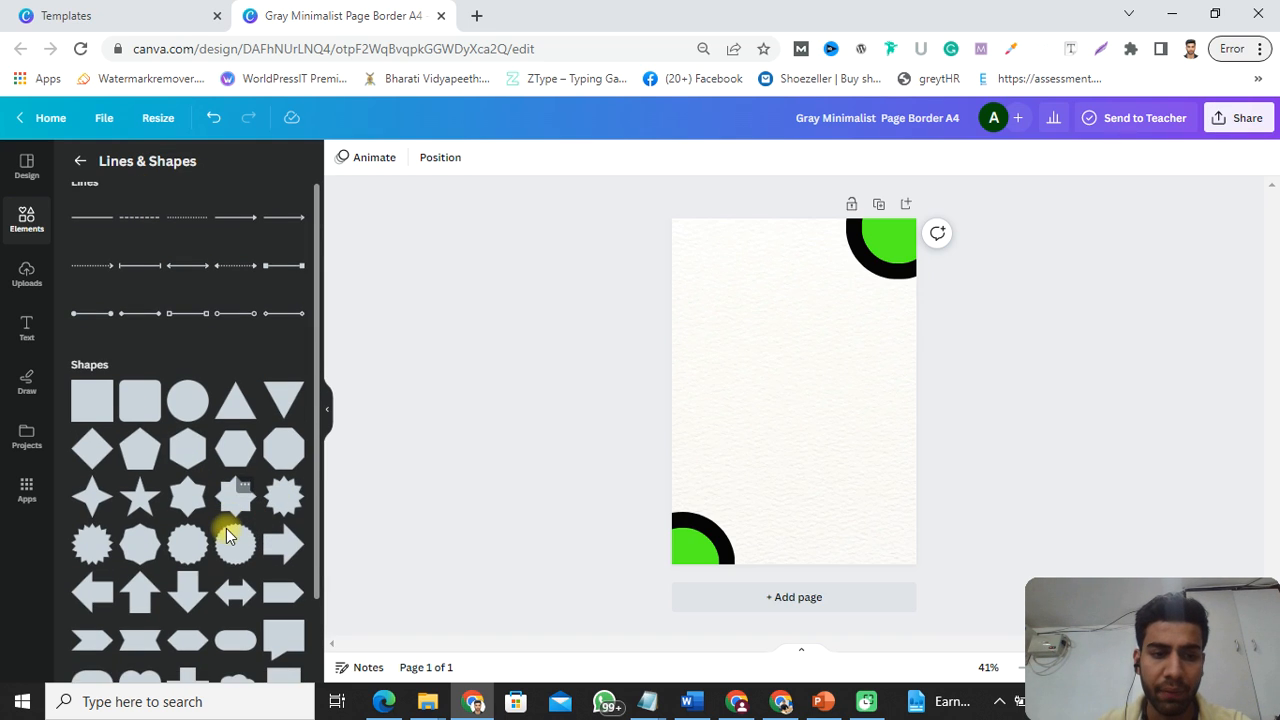
drag(797, 461, 668, 262)
drag(762, 227, 794, 164)
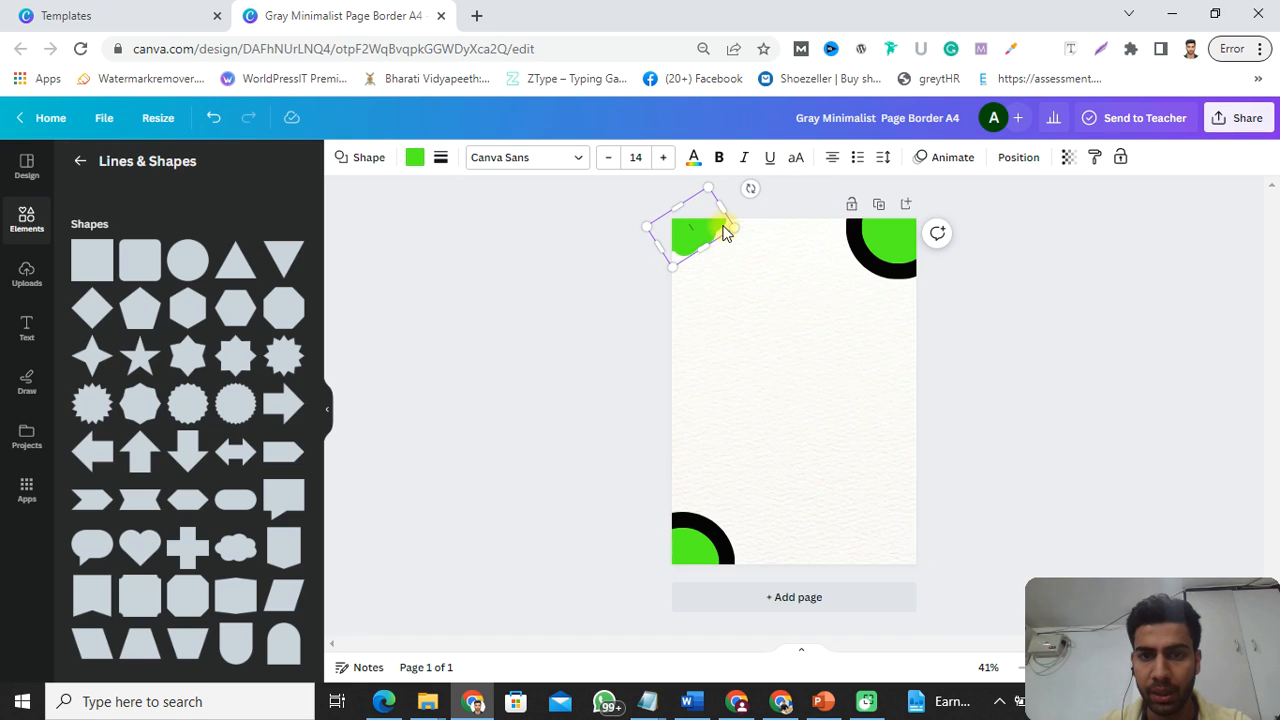
drag(734, 227, 785, 240)
Enlarge the green cloud further, duplicate it and place the copy over the page's lower-right corner
click(760, 253)
click(716, 238)
key(ctrl+c)
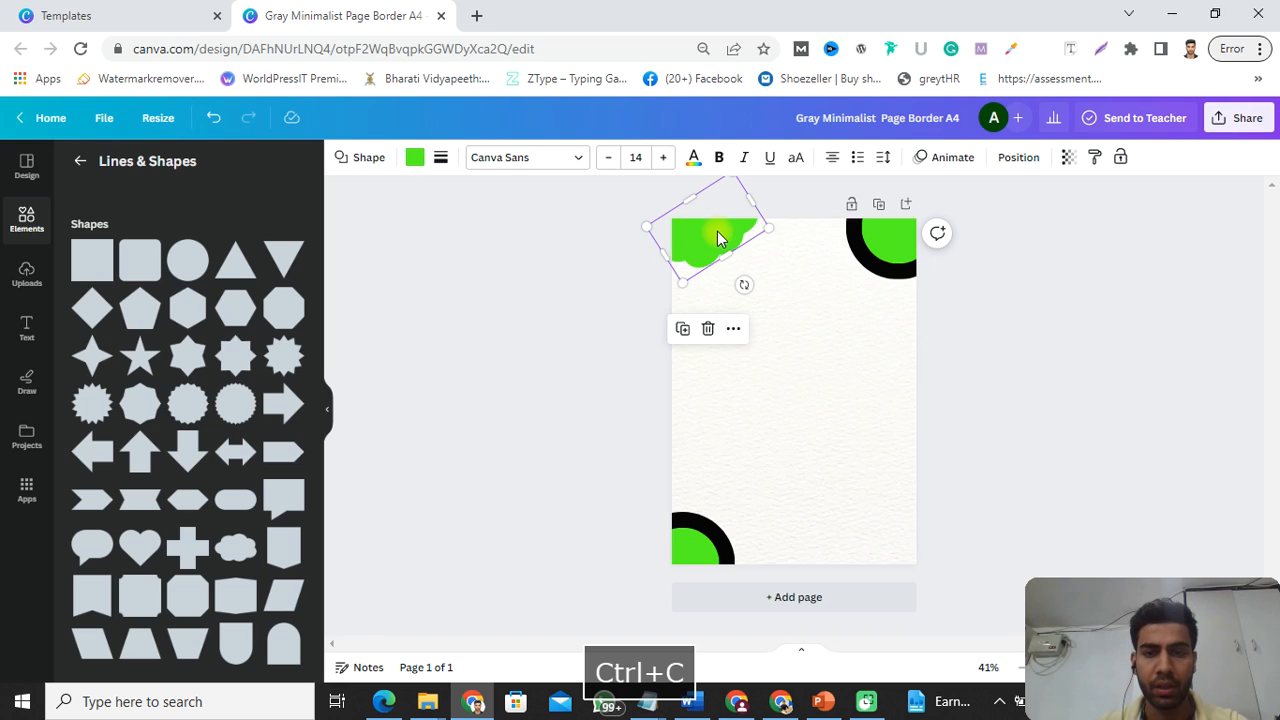
key(ctrl+v)
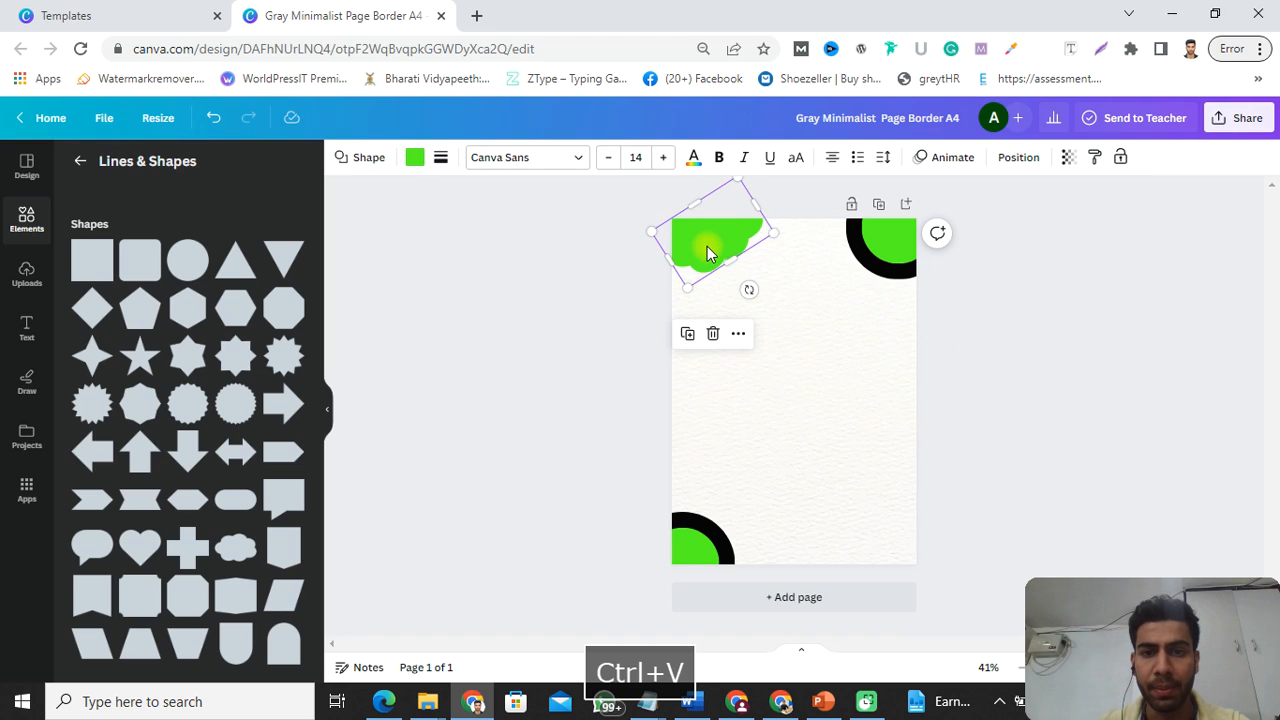
drag(707, 253, 877, 557)
drag(887, 562, 887, 560)
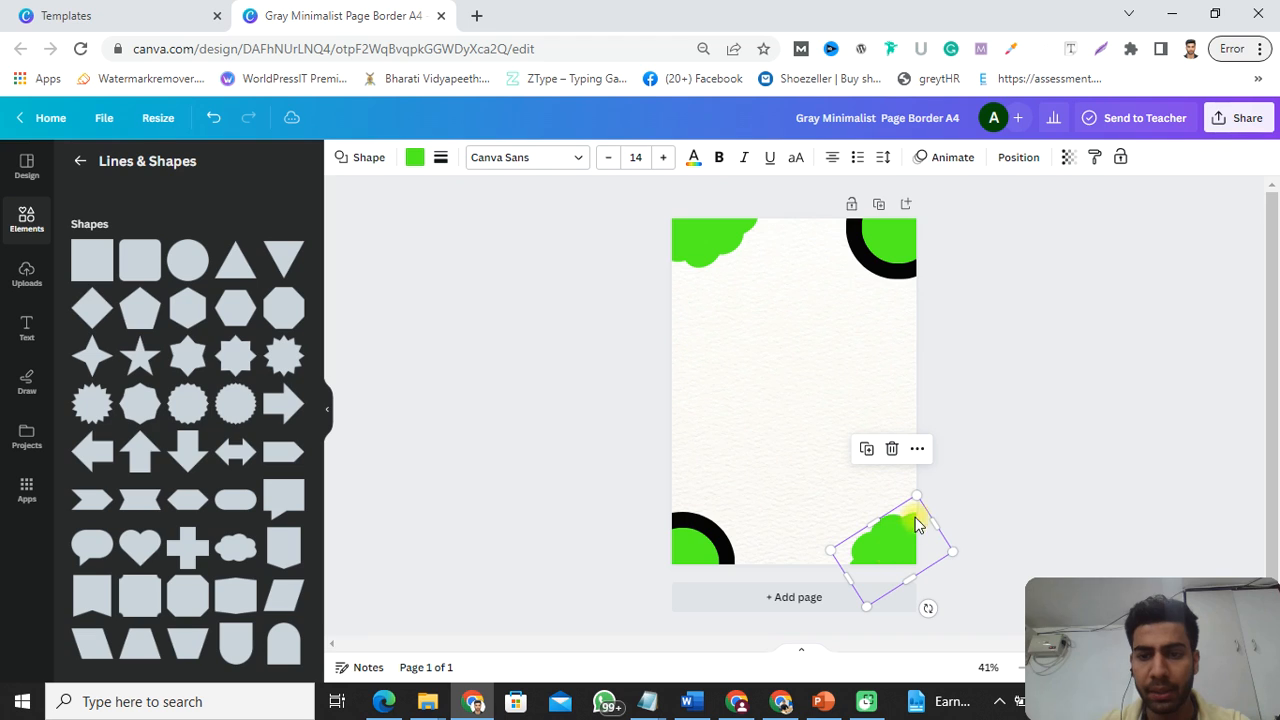
click(977, 406)
Change the fill of the cloud at the page's lower-right corner to black
click(883, 552)
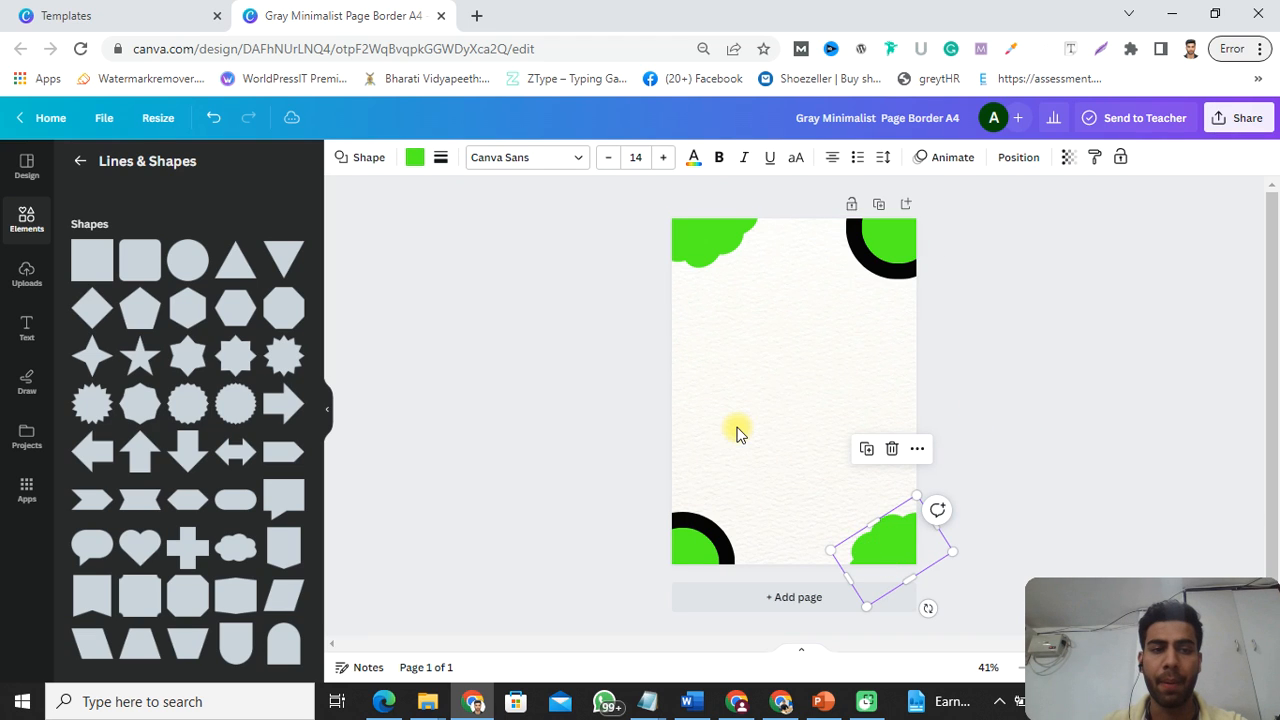
click(414, 165)
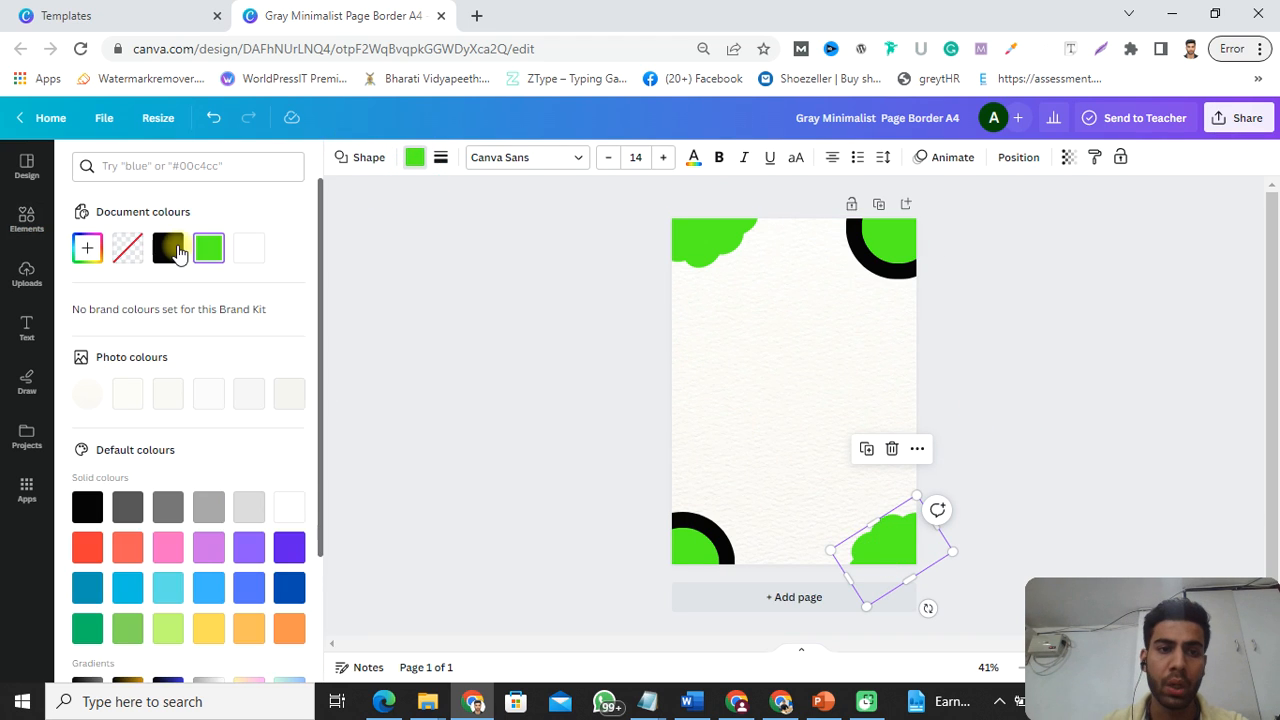
click(86, 506)
click(898, 397)
Add a heading in the middle of the page that reads "DIGIANURAG"
click(20, 326)
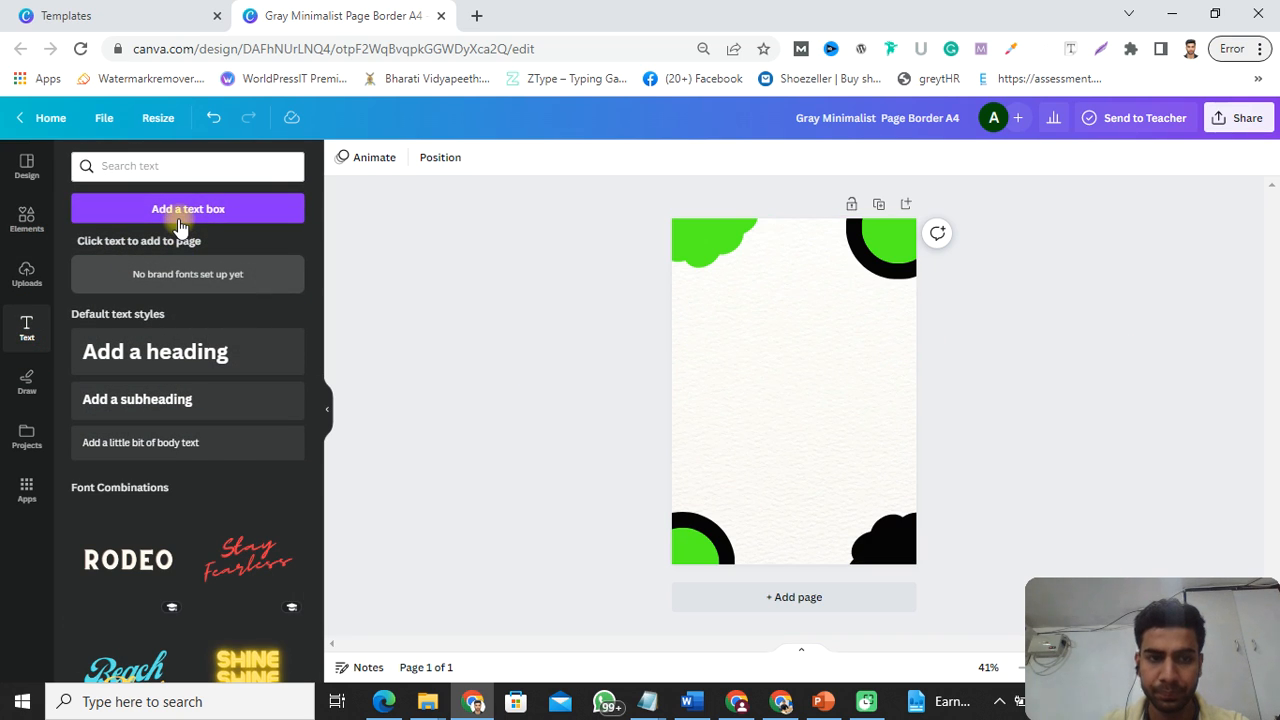
click(177, 343)
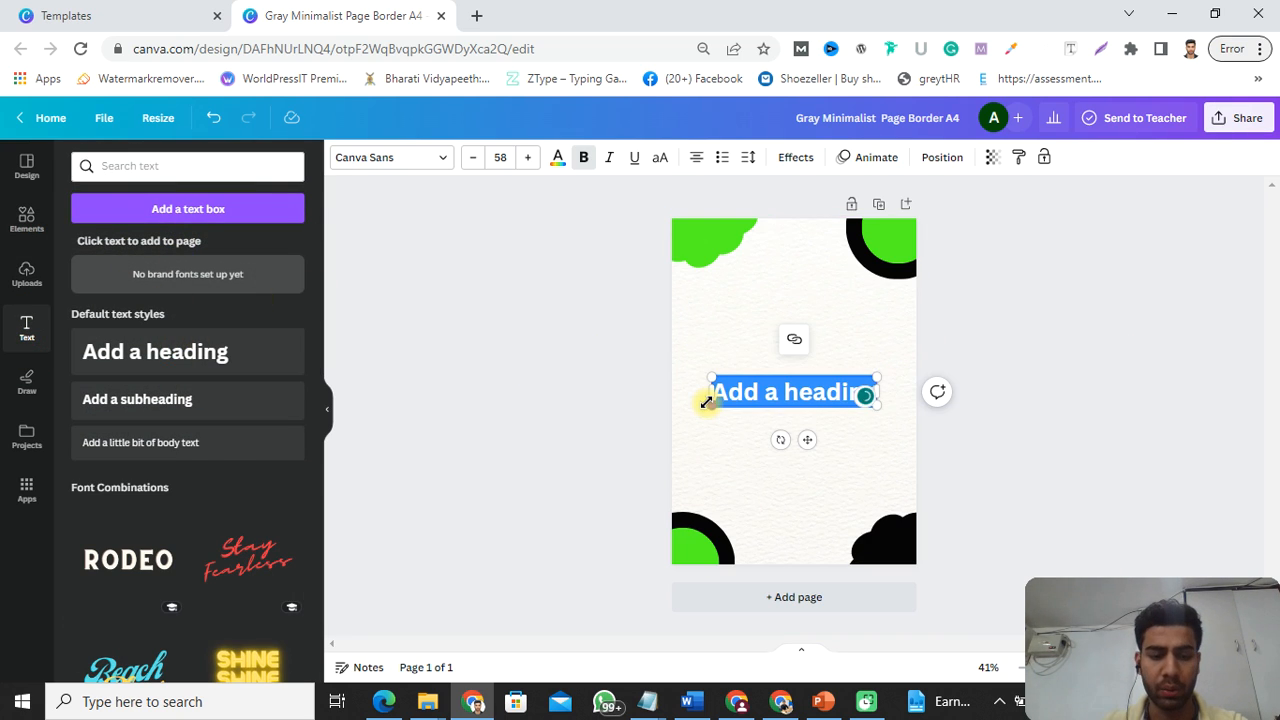
text(DIGI)
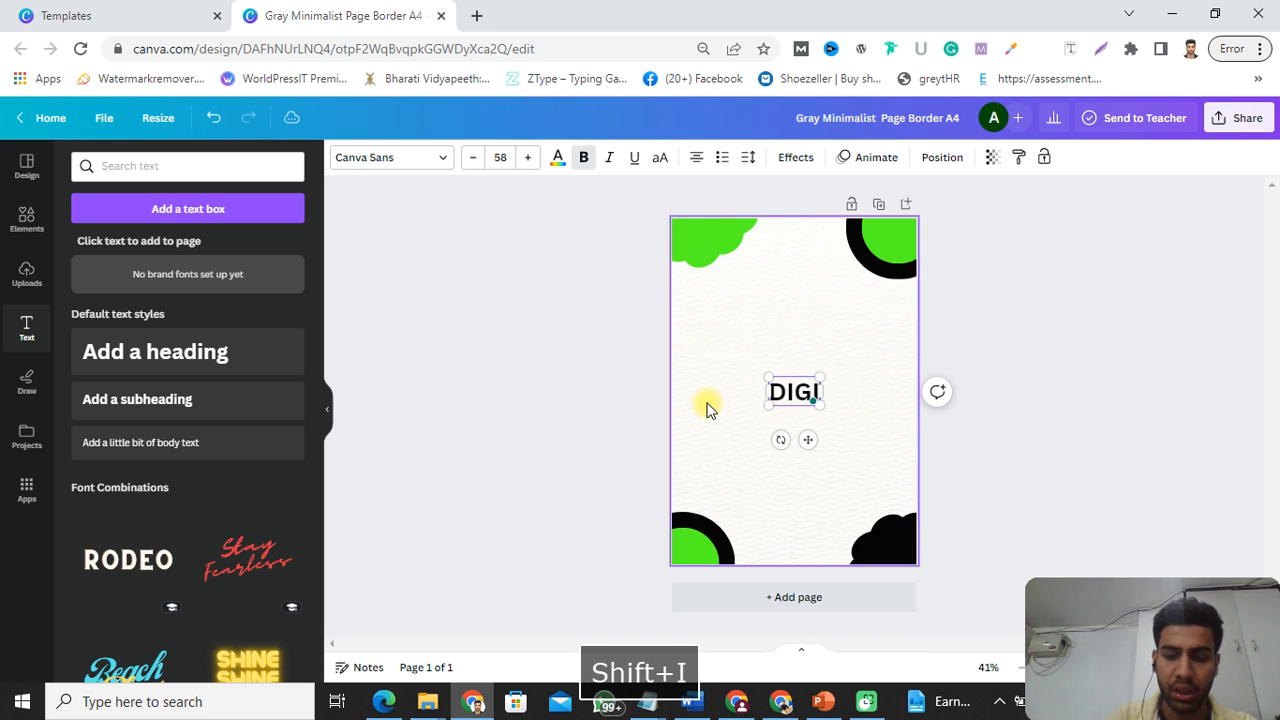
text(ANURAG)
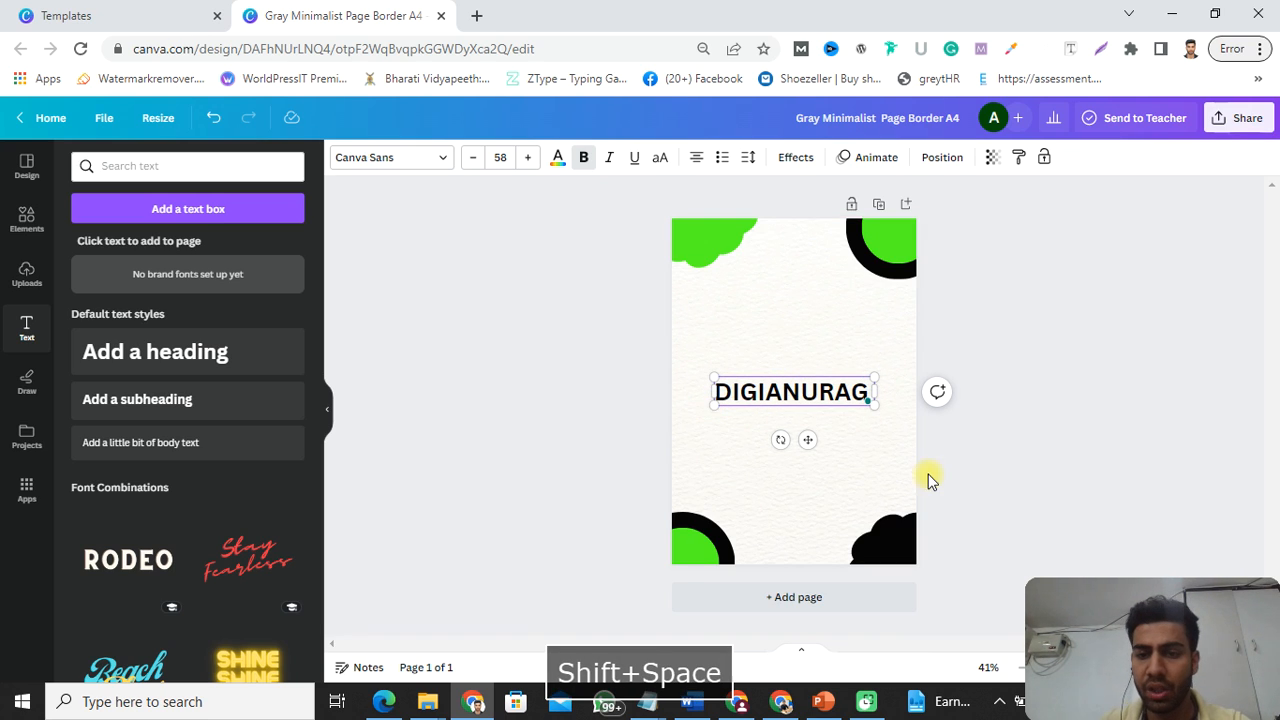
click(849, 441)
Color the "D" and the first "G" of the heading with the document's bright green
click(731, 391)
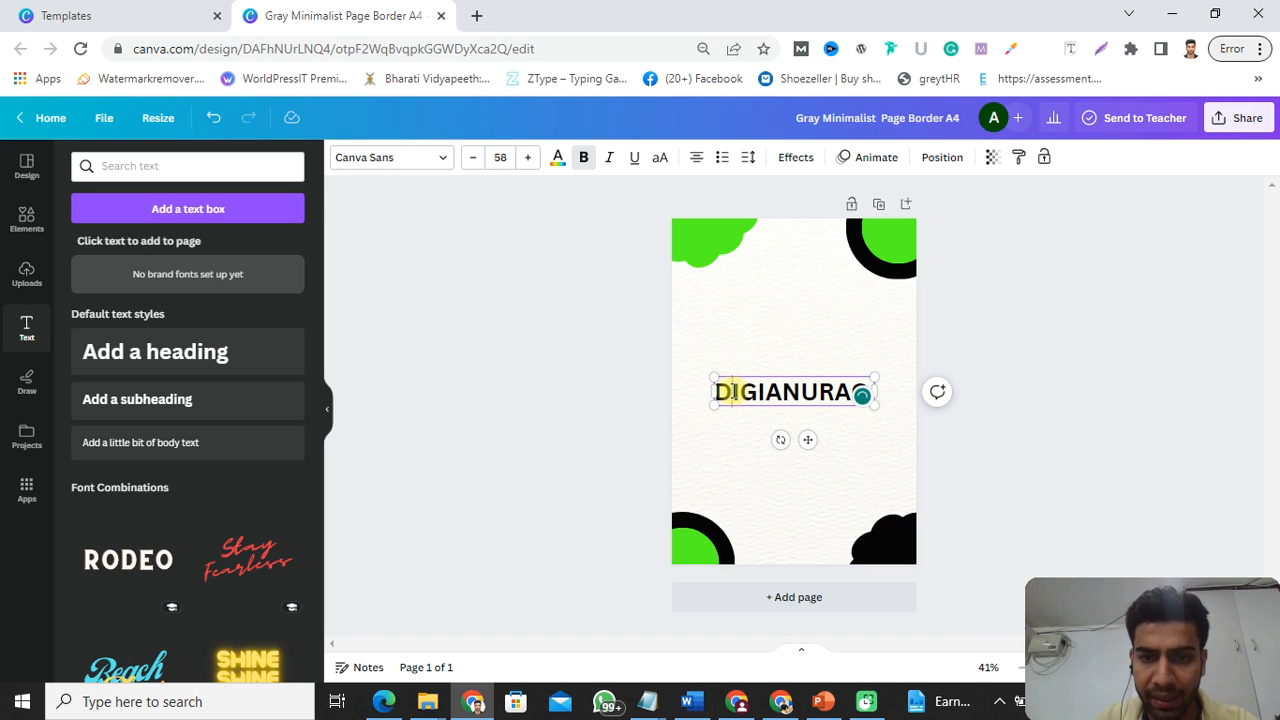
key(shift+Left)
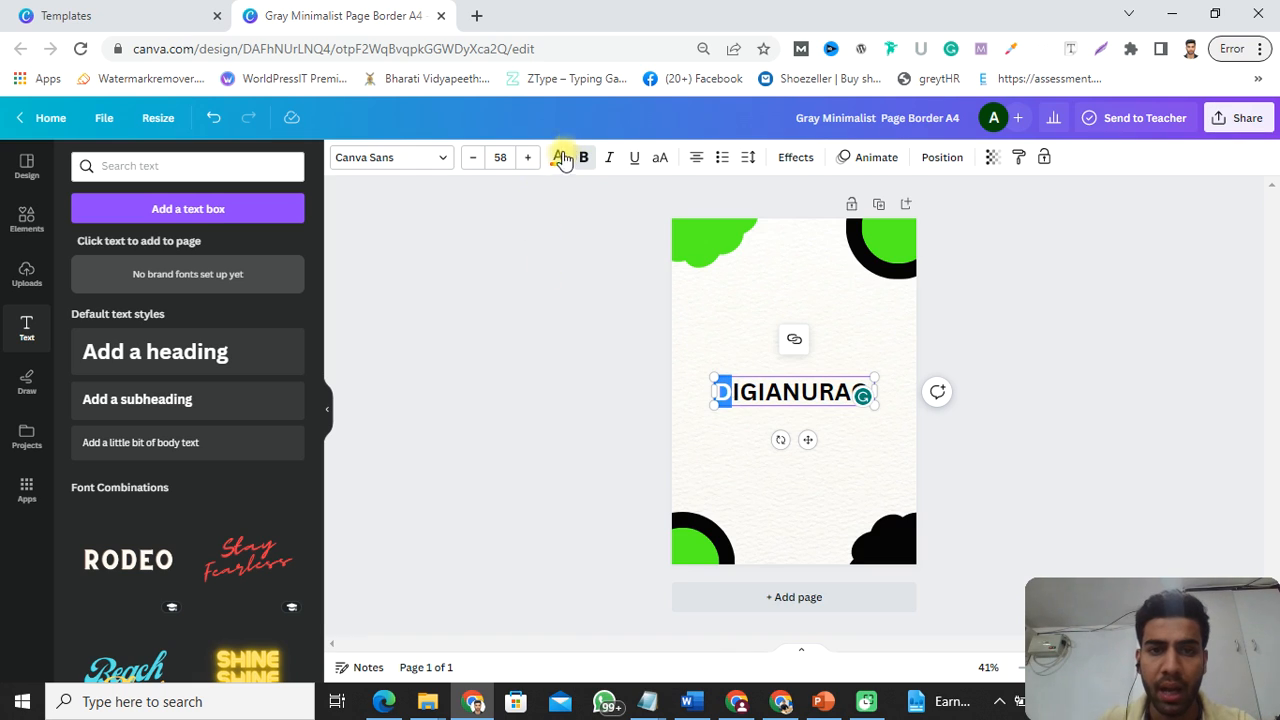
click(558, 157)
click(168, 248)
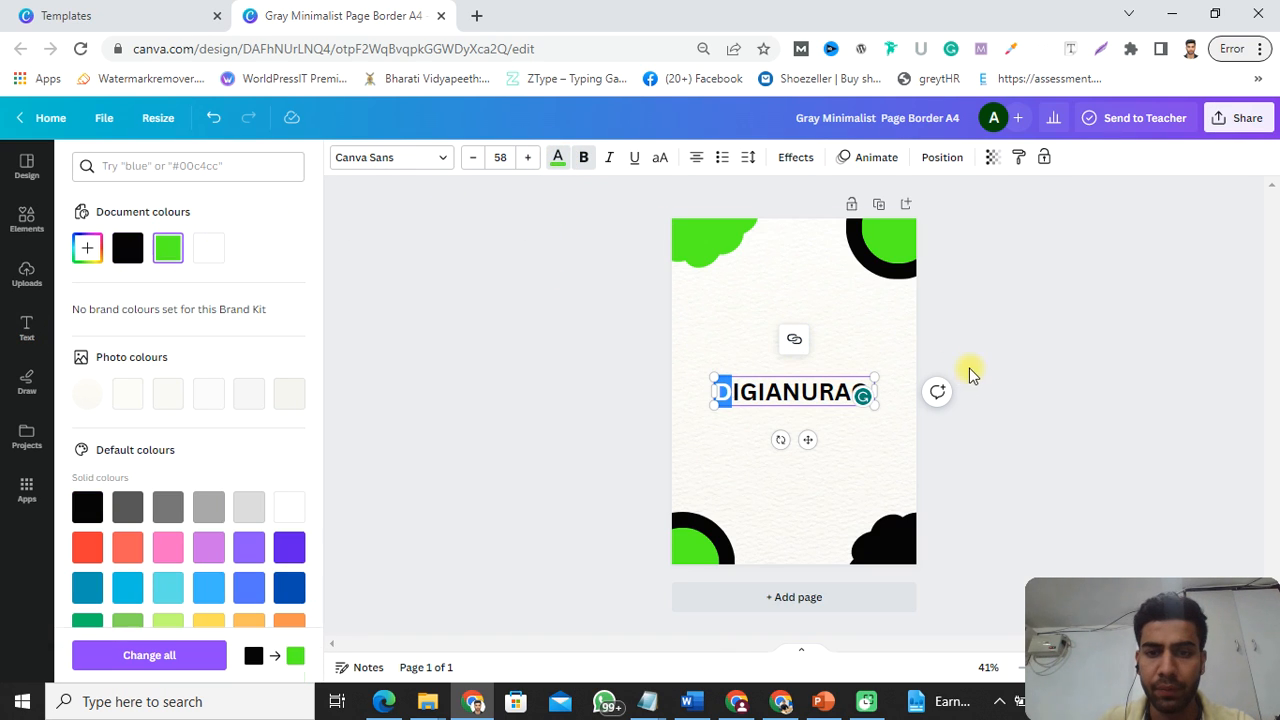
click(752, 386)
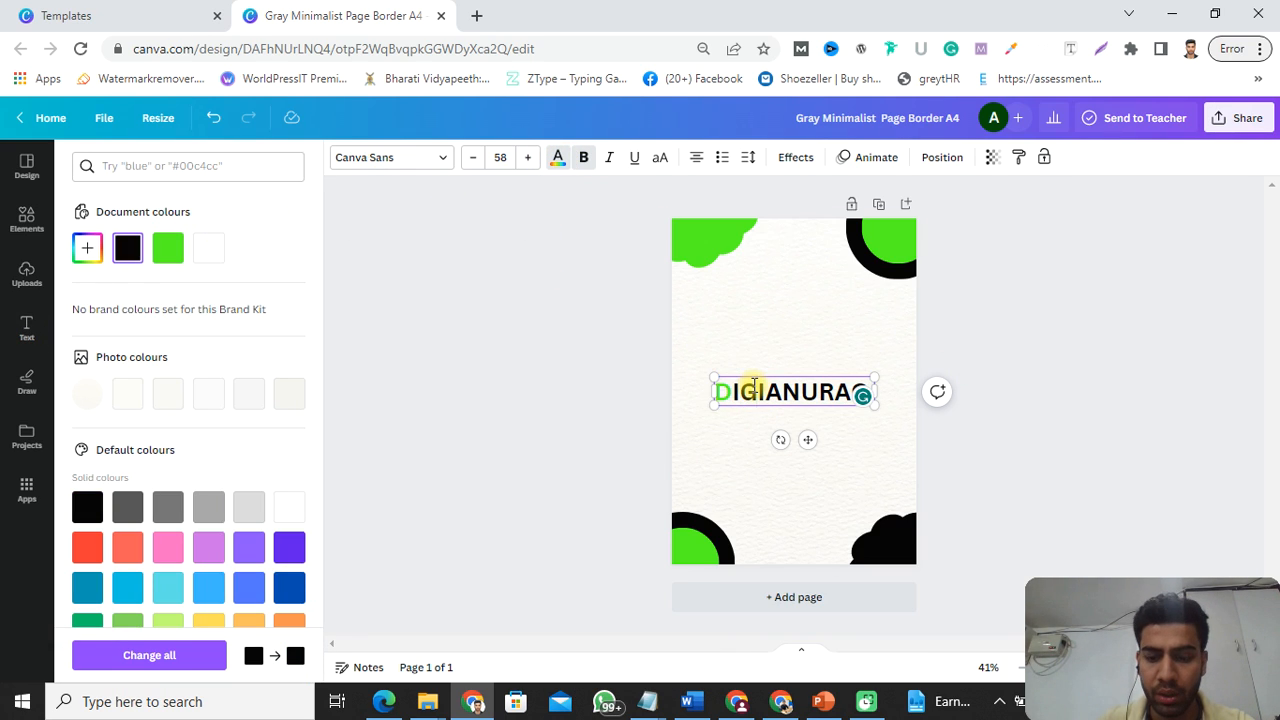
key(shift+Left)
click(165, 248)
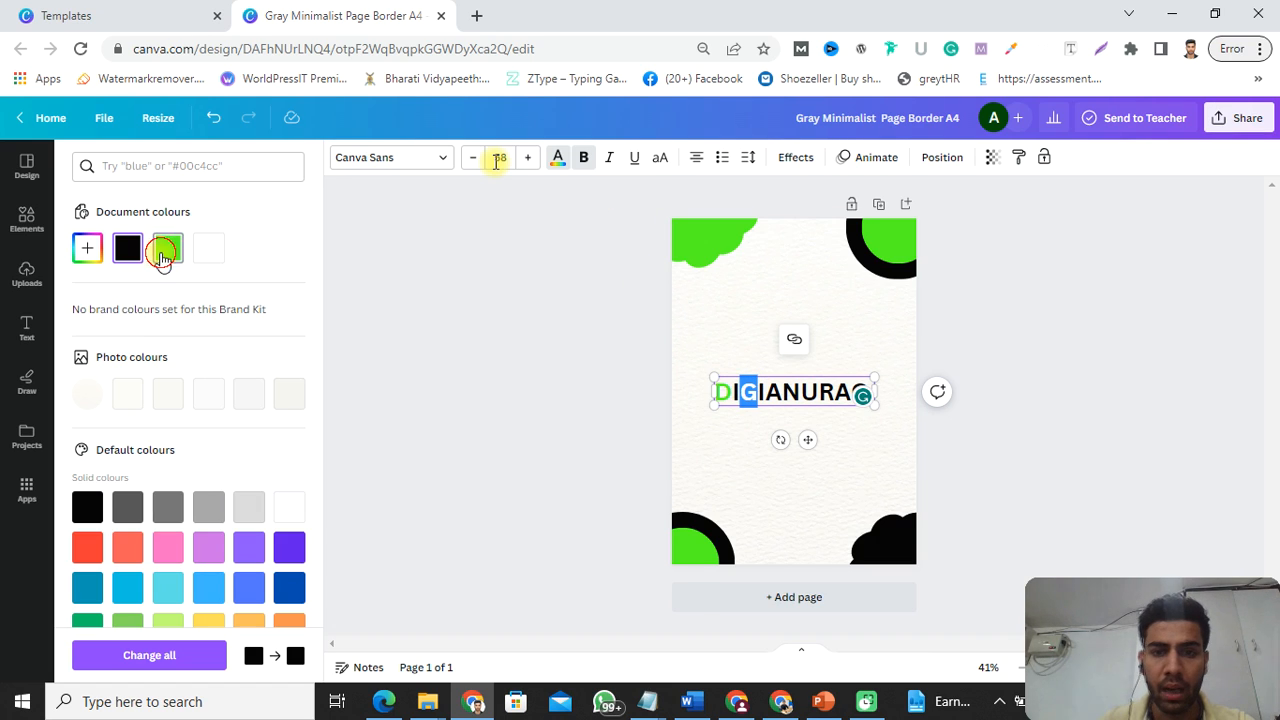
Color both letters "A" and the "U" of the heading with the document's bright green
click(778, 392)
key(shift+Left)
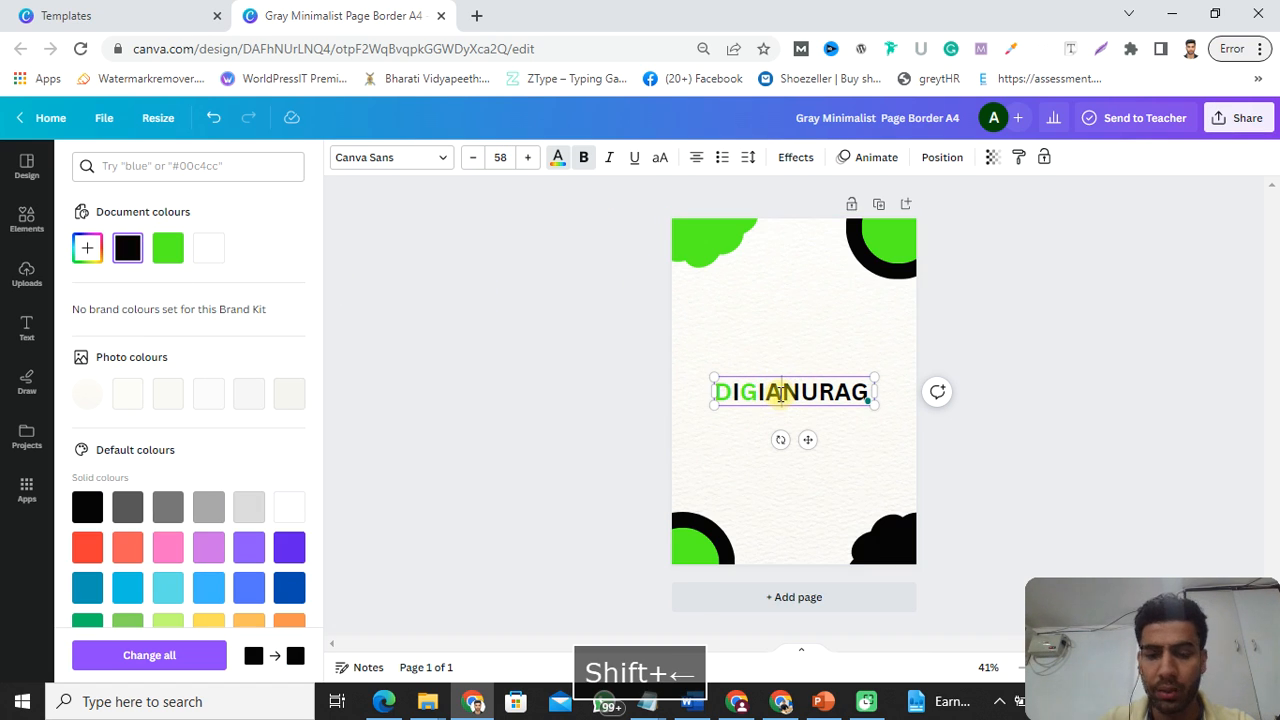
click(169, 247)
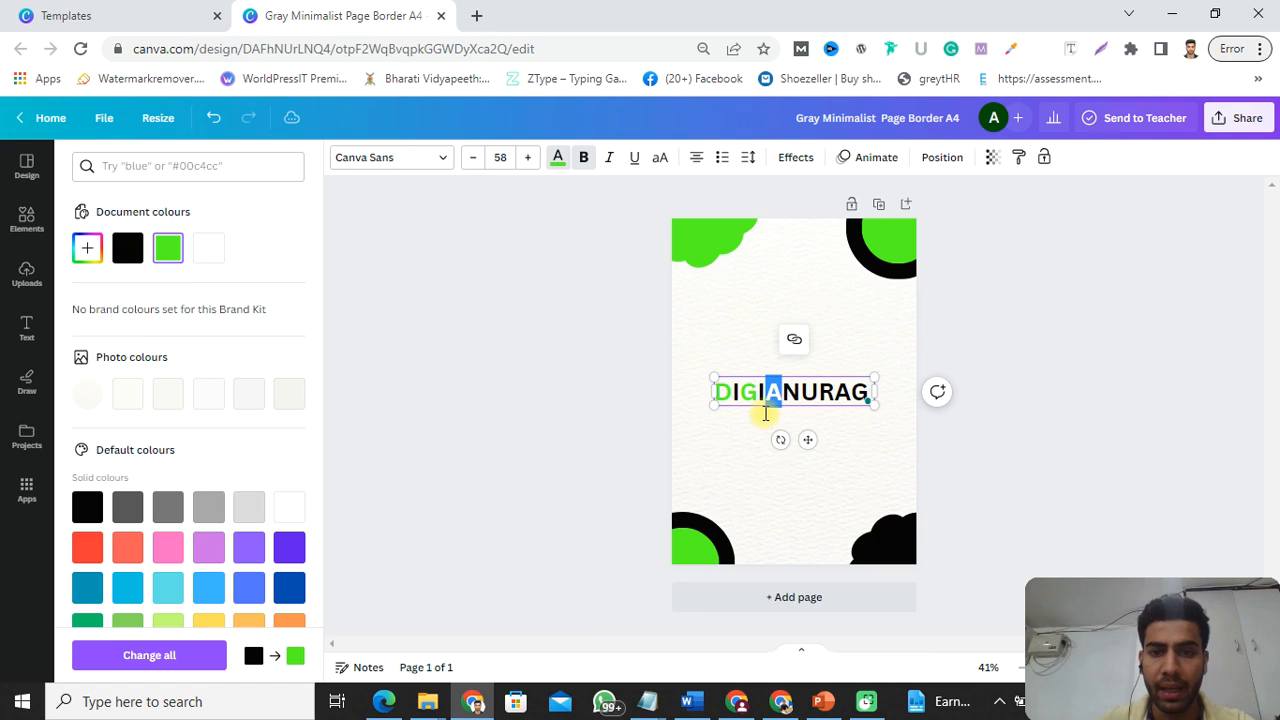
click(820, 403)
key(shift+Left)
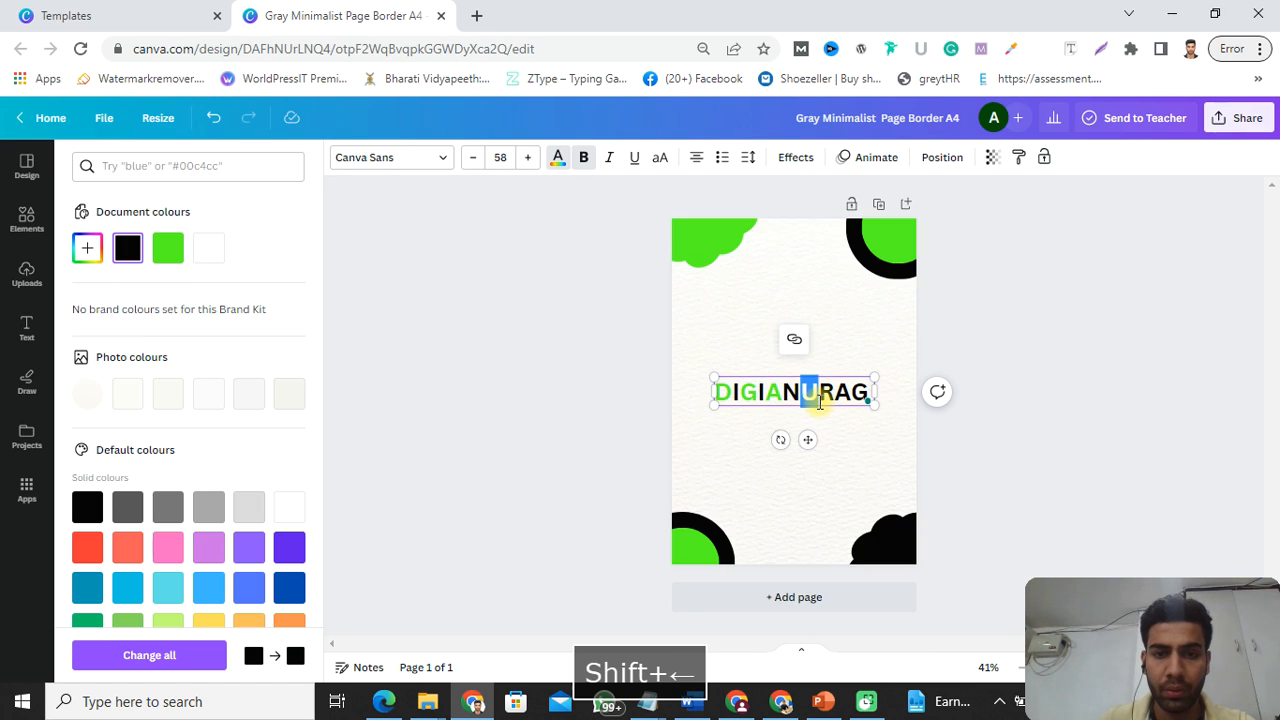
click(167, 245)
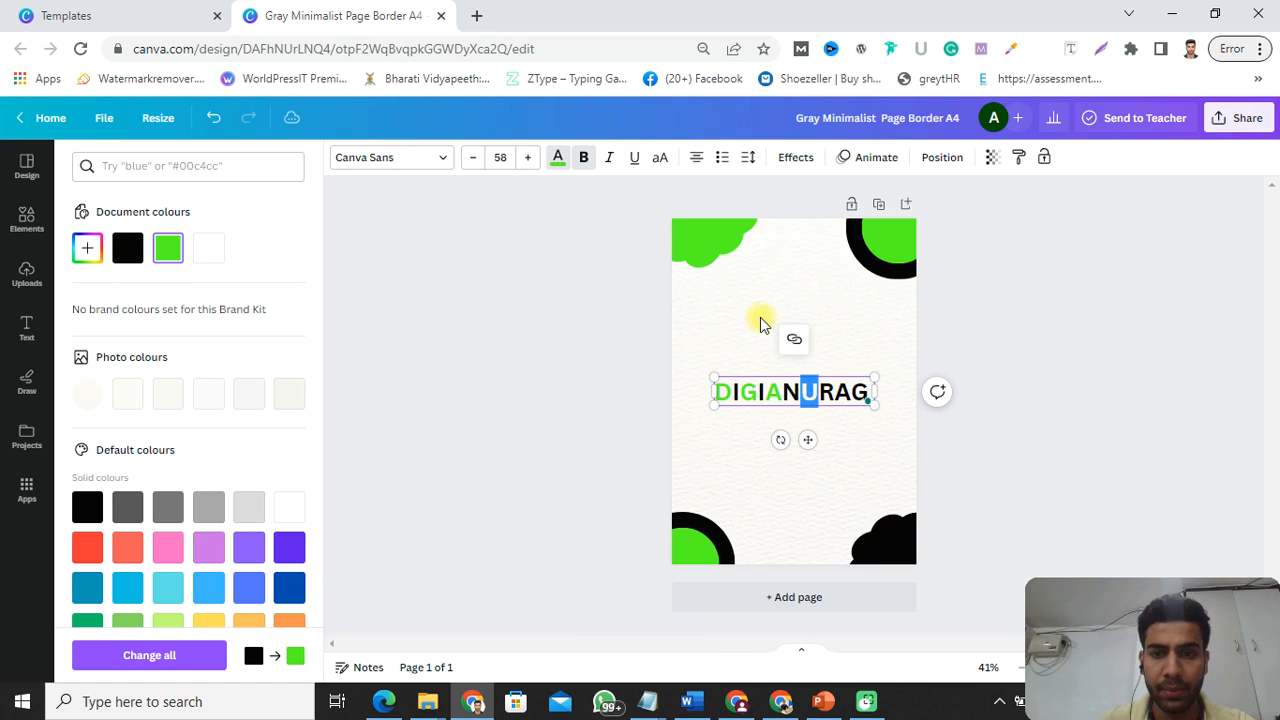
click(850, 394)
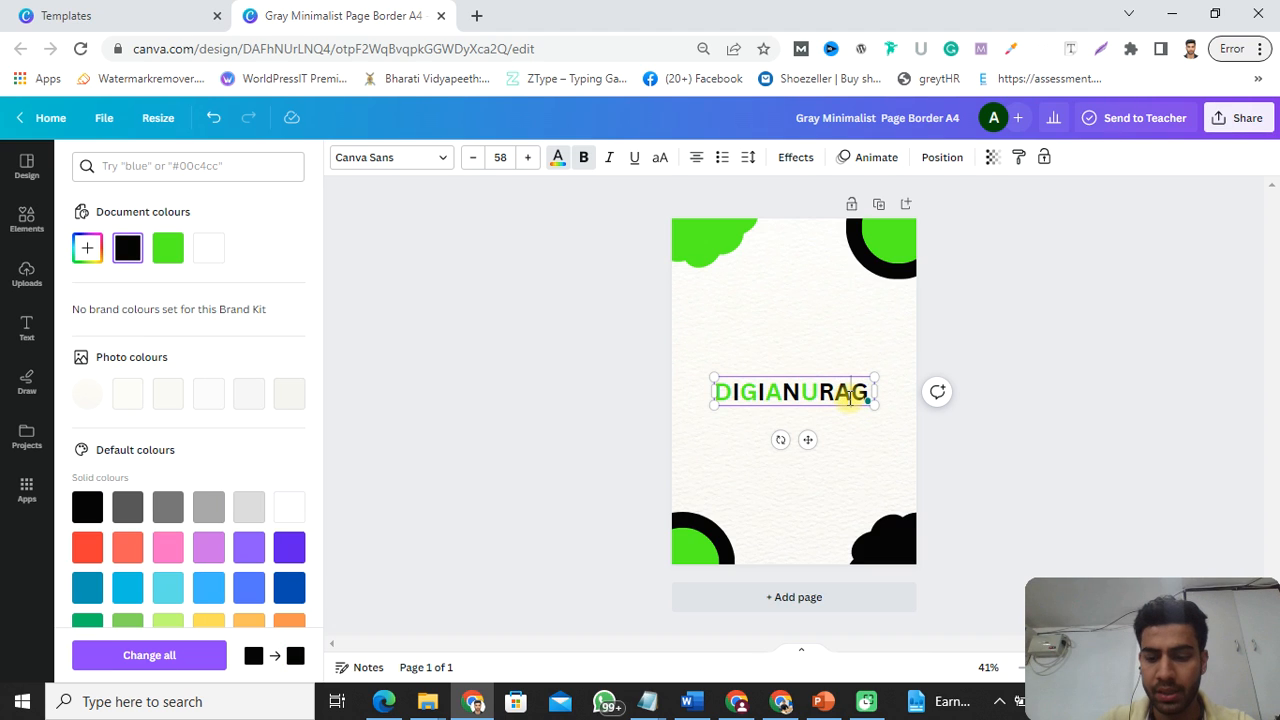
key(shift+Left)
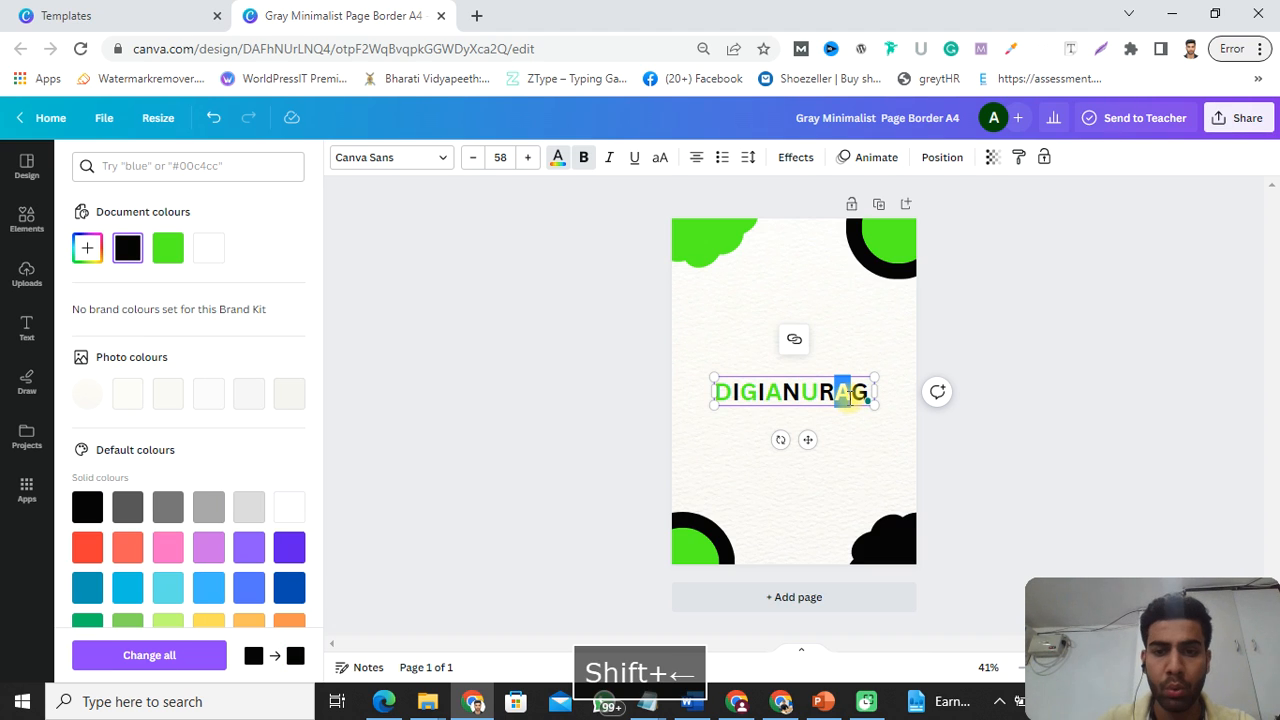
click(167, 250)
click(1152, 348)
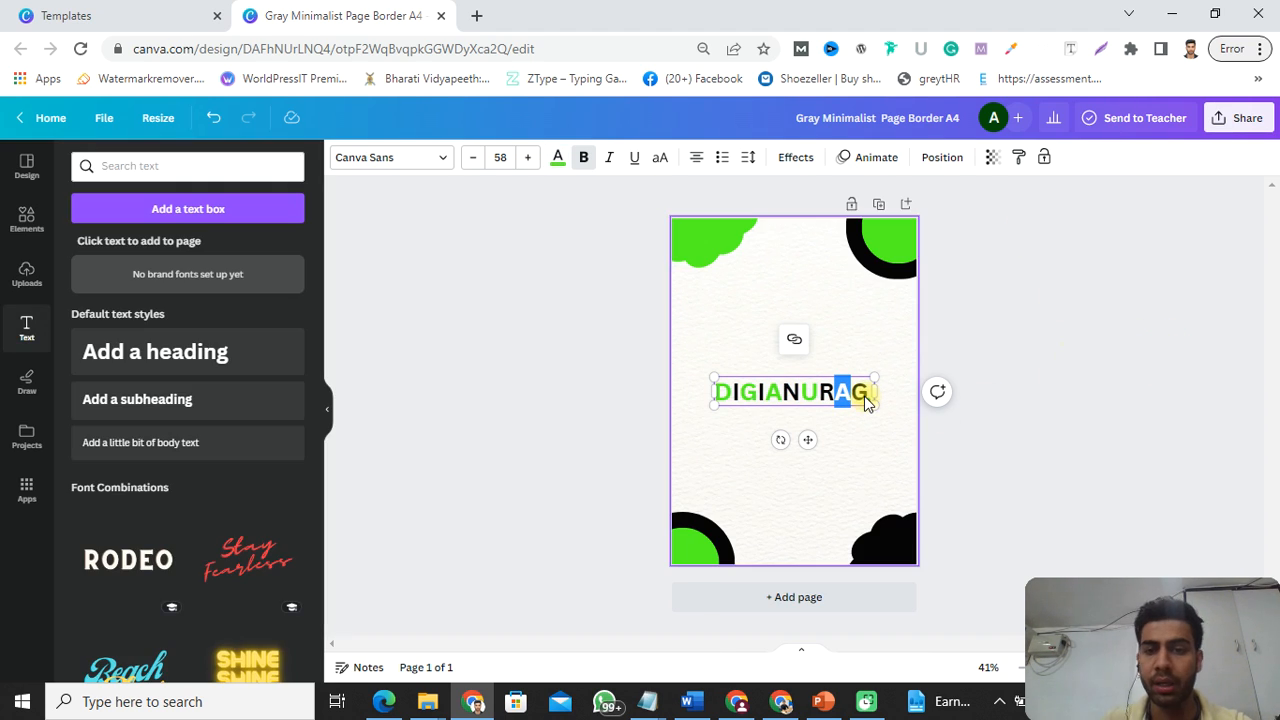
Enlarge the heading and center it horizontally in the lower half of the page, above the corner shapes
click(1003, 375)
drag(828, 377, 852, 356)
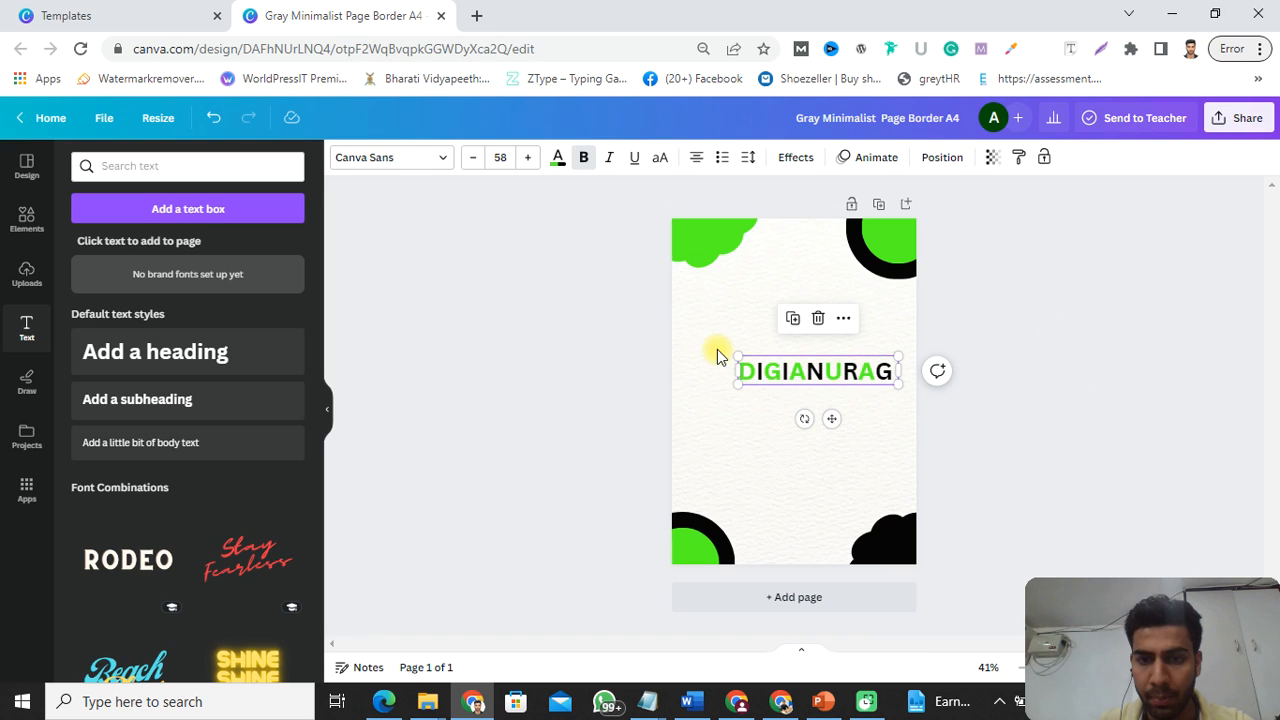
drag(736, 357, 737, 326)
drag(790, 362, 791, 424)
click(696, 215)
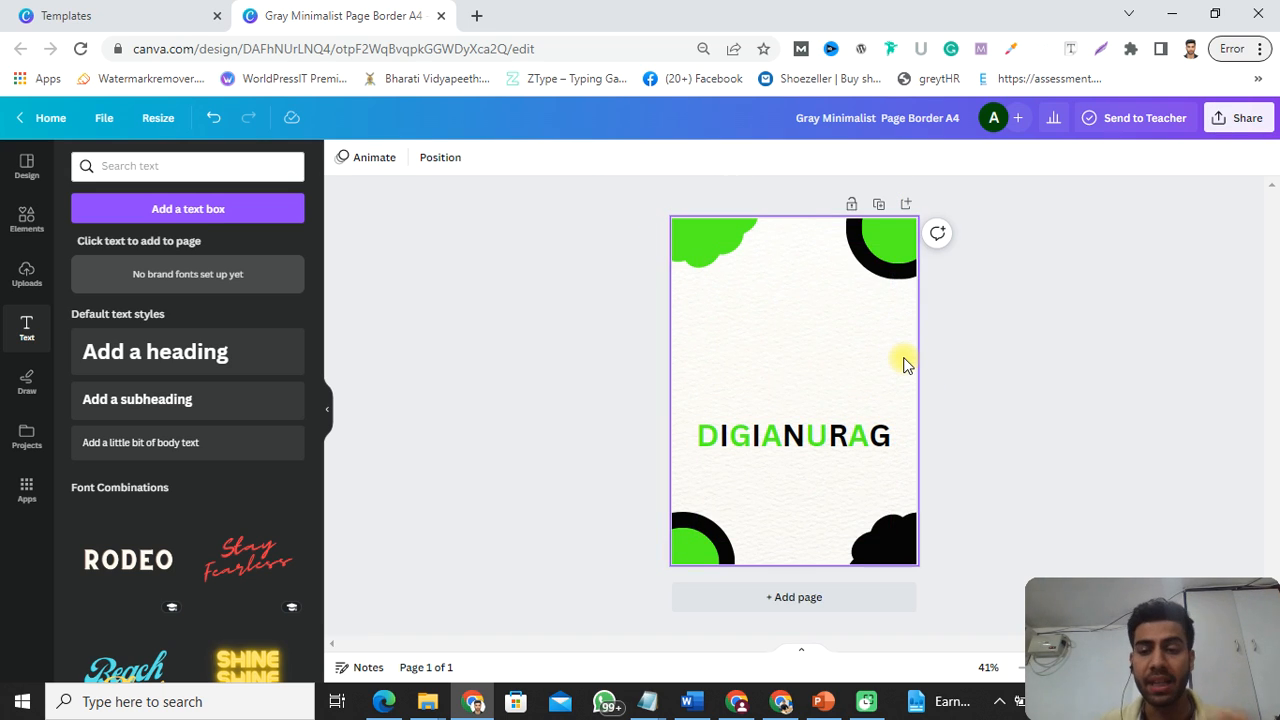
Open the Freepik website in a new browser tab and activate its asset search
click(485, 16)
text(Fre)
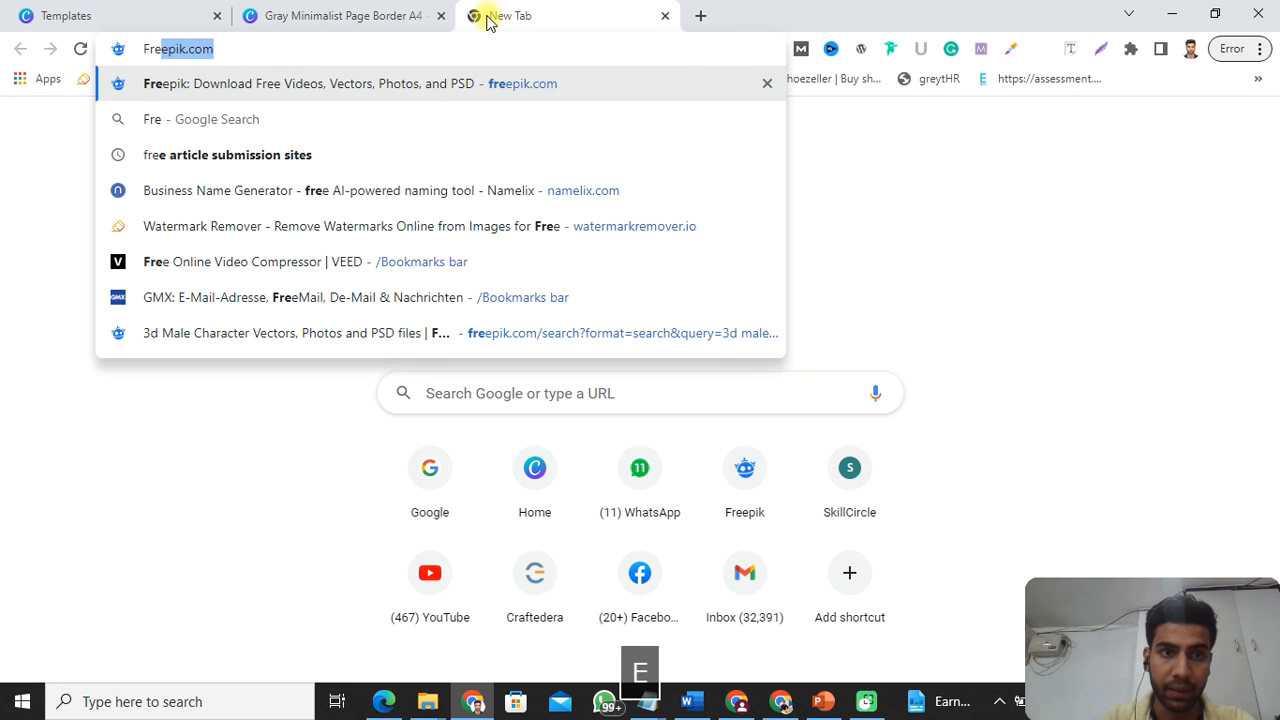
key(Return)
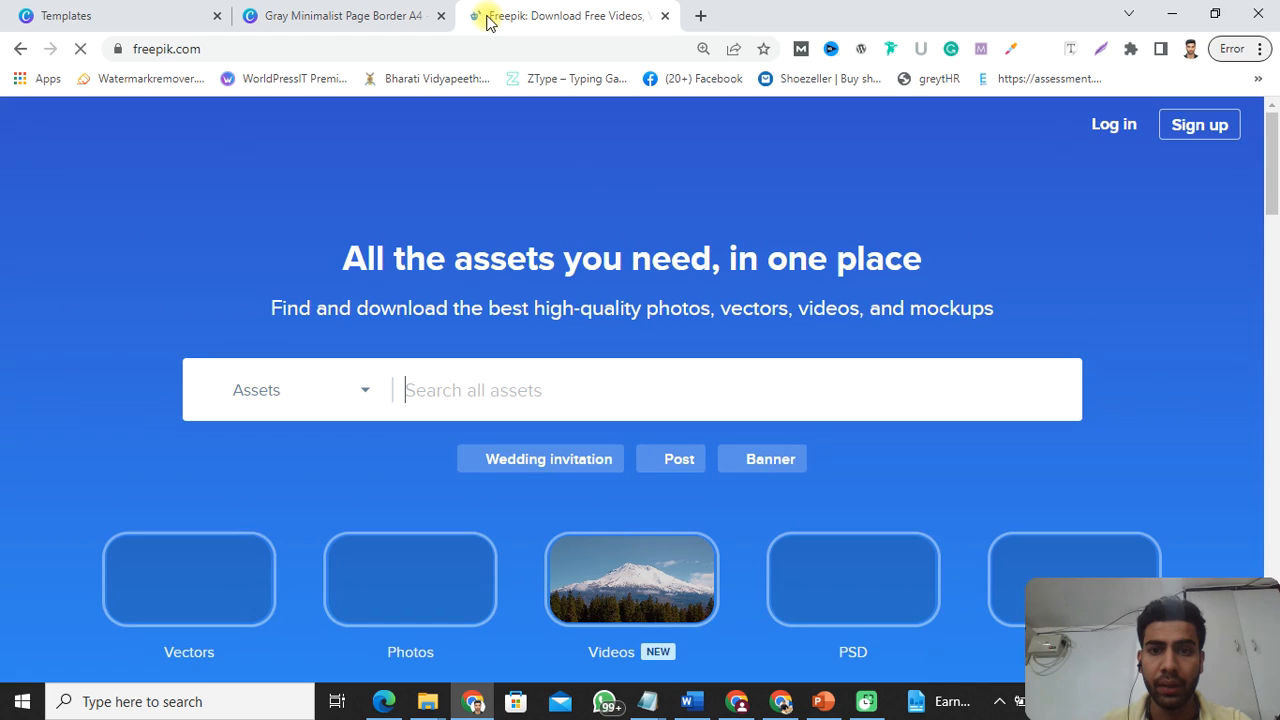
click(575, 400)
text(animated)
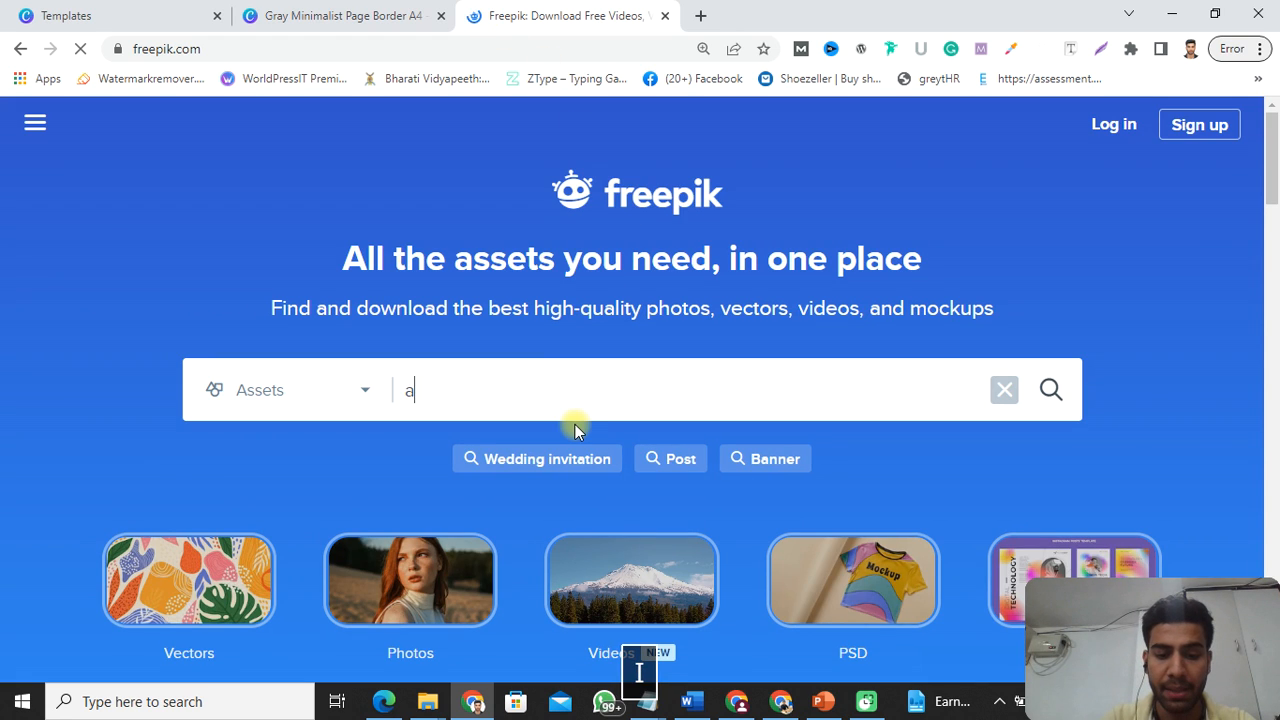
key(BackSpace)
key(BackSpace)
key(BackSpace)
key(BackSpace)
key(BackSpace)
key(BackSpace)
key(BackSpace)
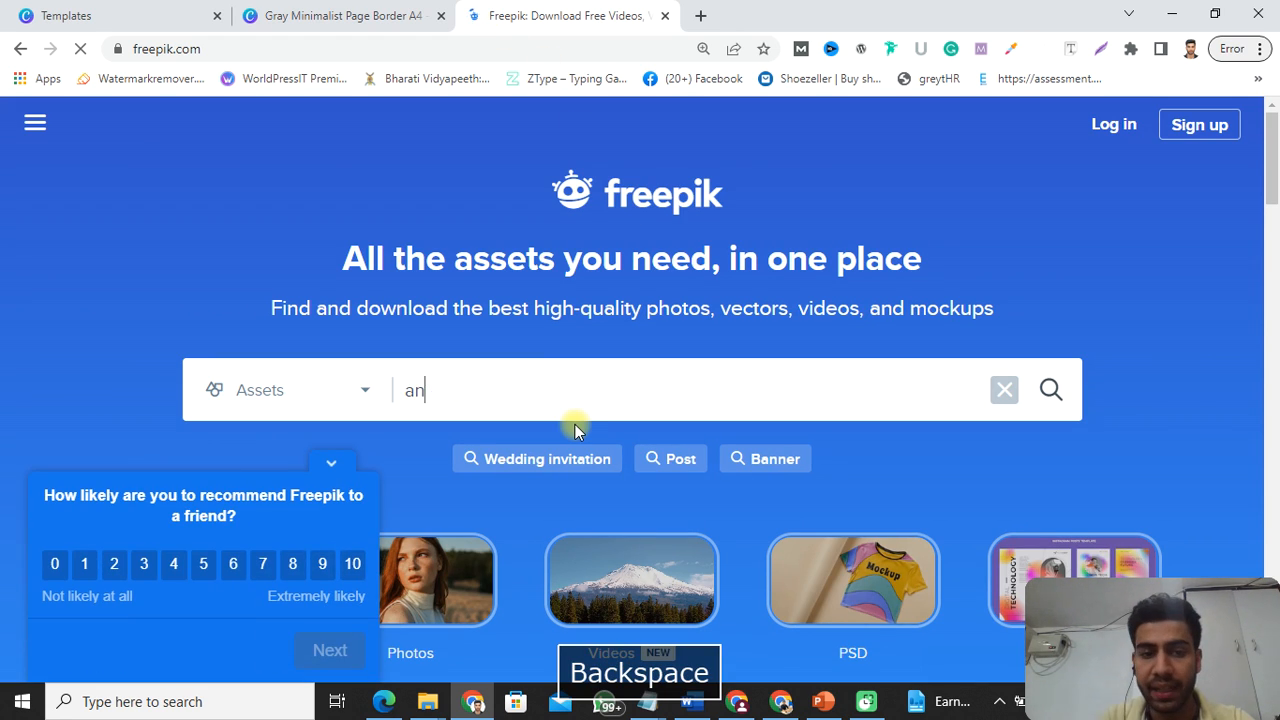
Search the Freepik assets for "3d male character"
text(3d male )
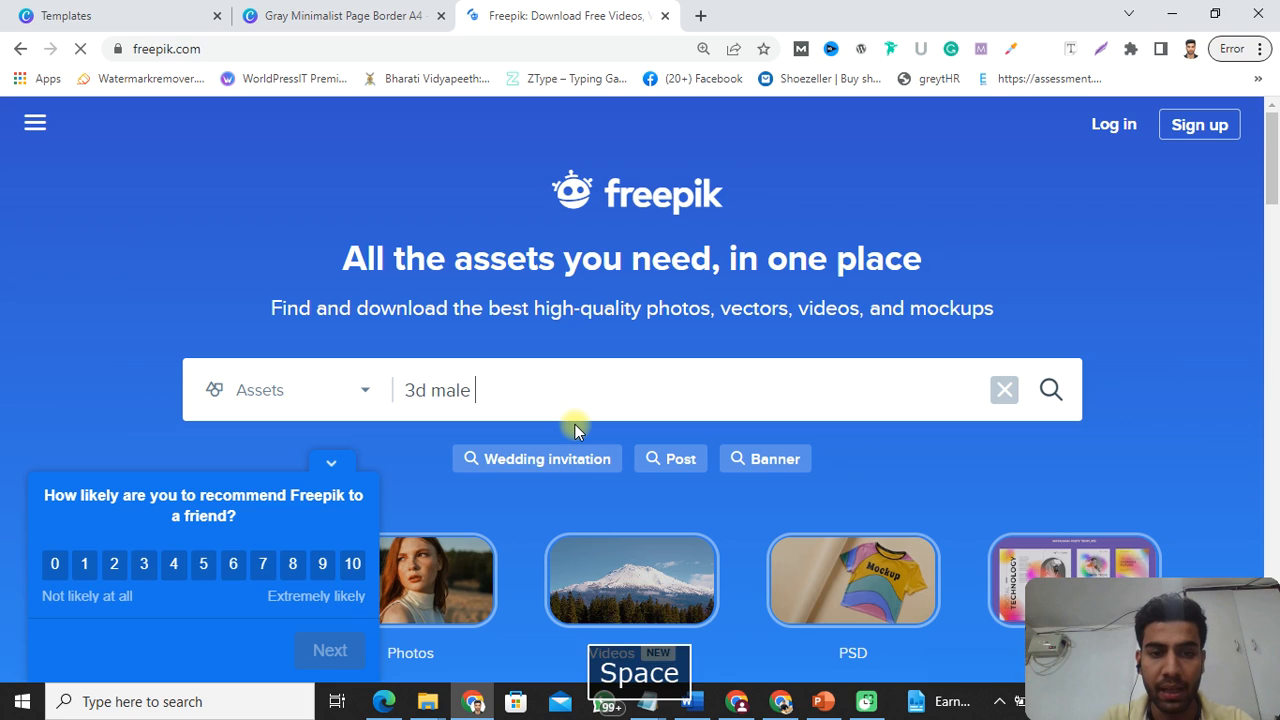
text(cha)
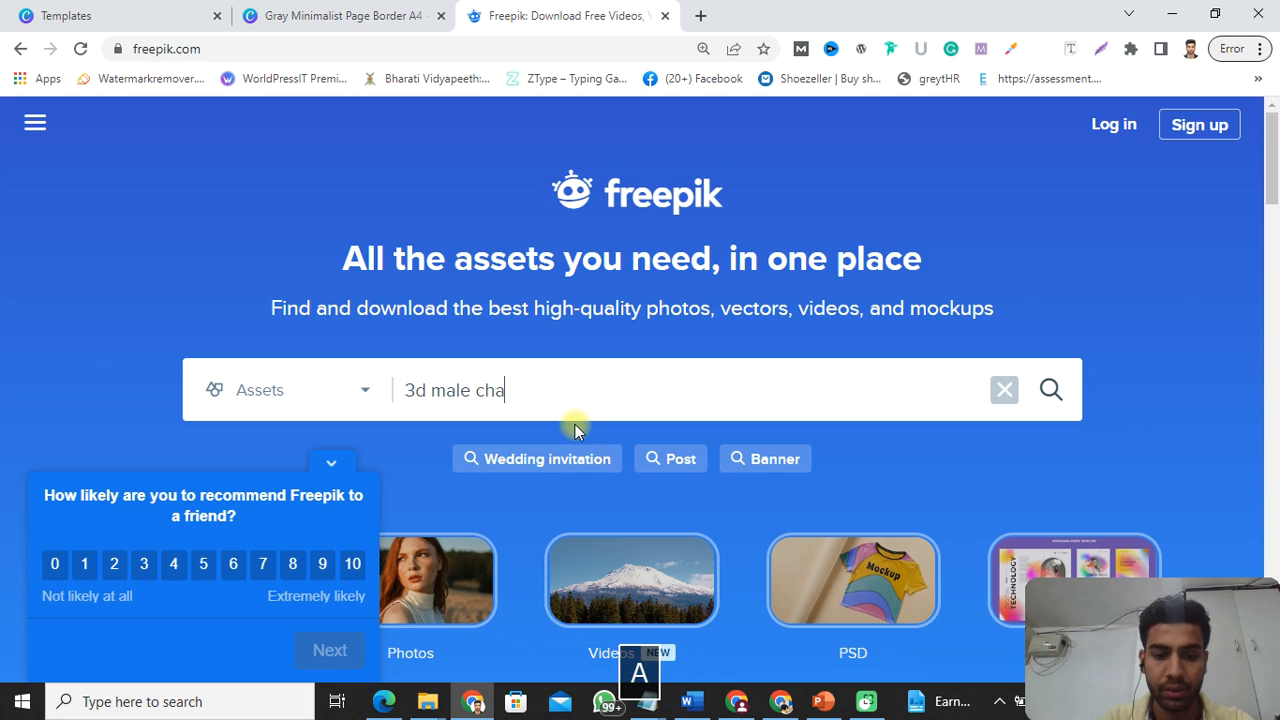
text(ract)
key(BackSpace)
text(cte)
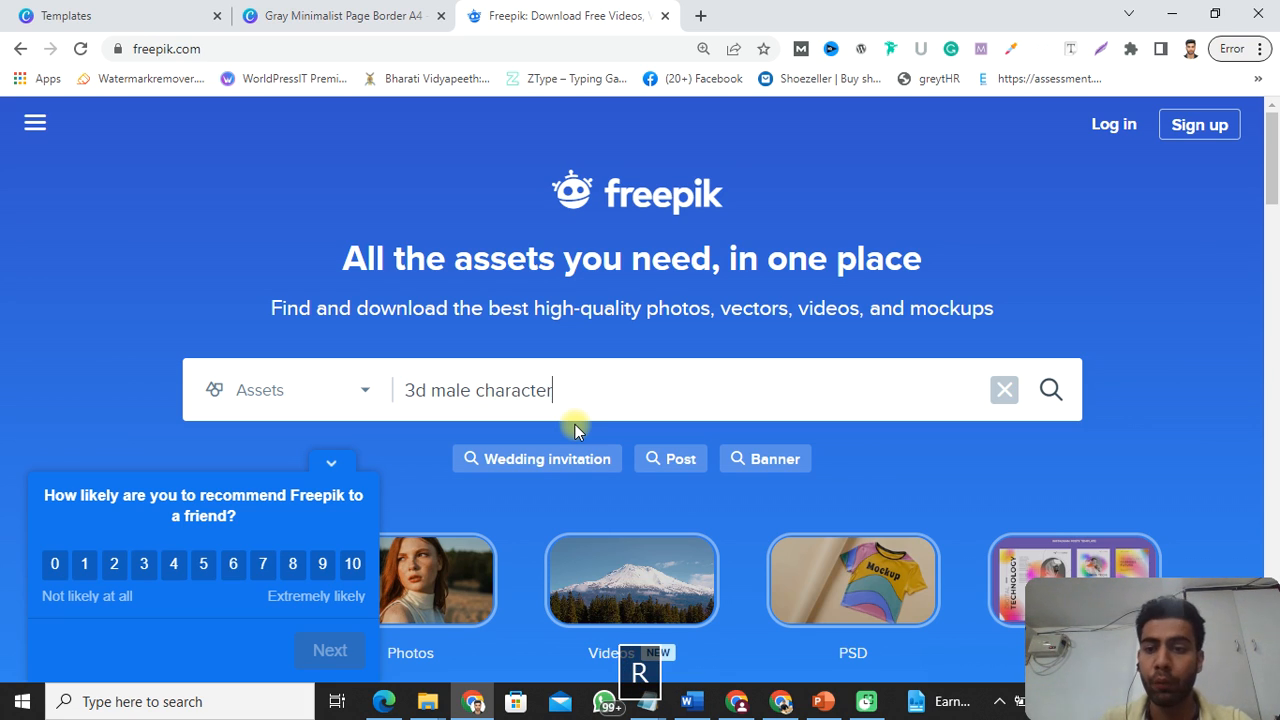
key(Return)
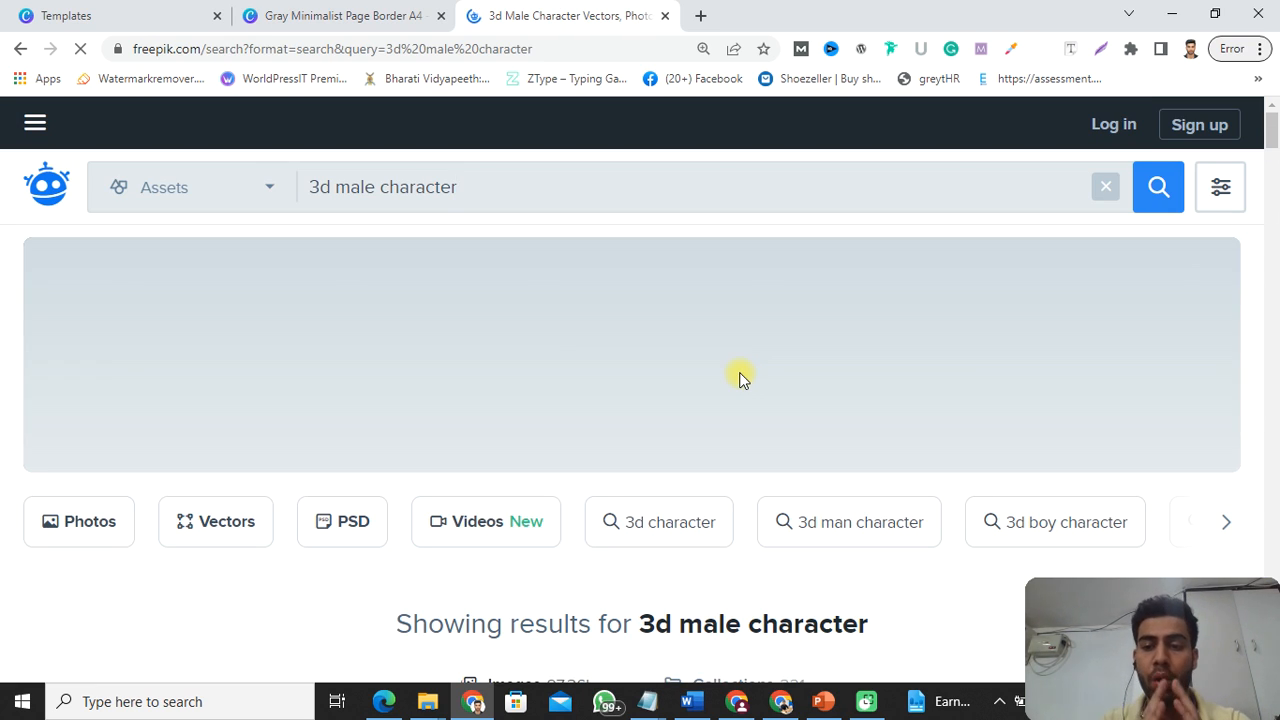
Open the free illustration of the bearded man sitting in a chair with a laptop from the search results
scroll(807, 298, down, 6)
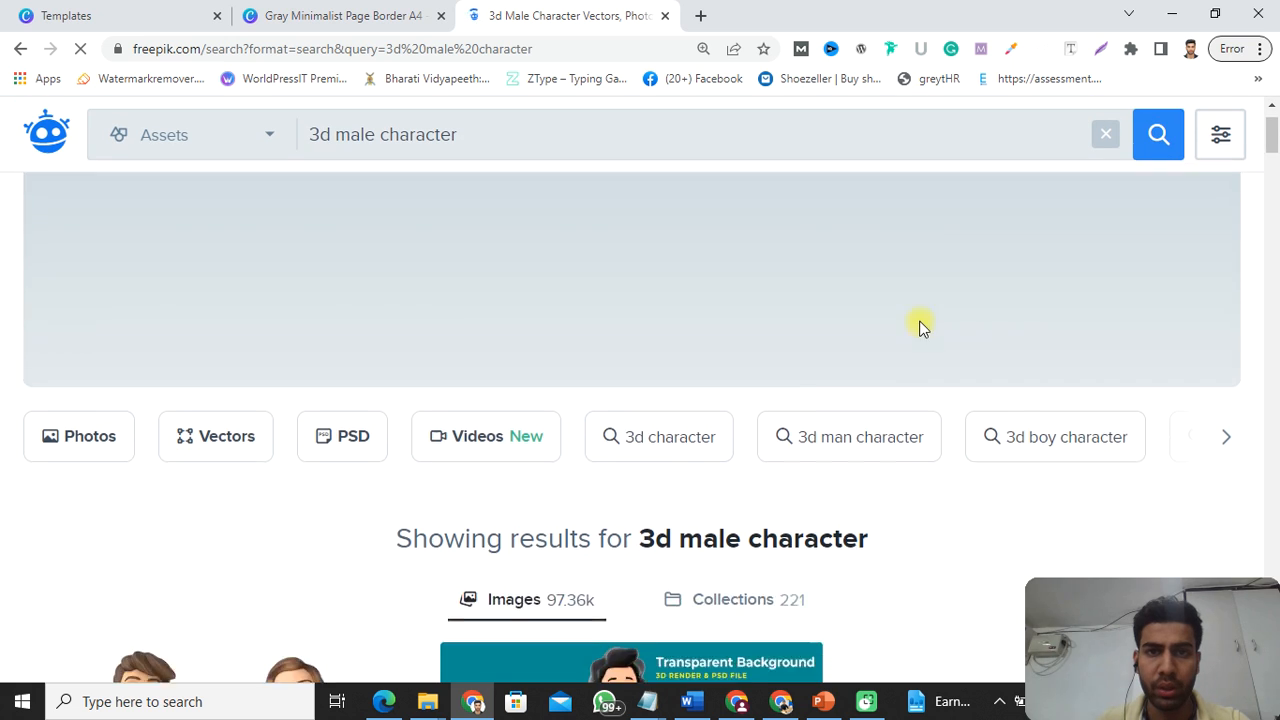
scroll(715, 392, down, 3)
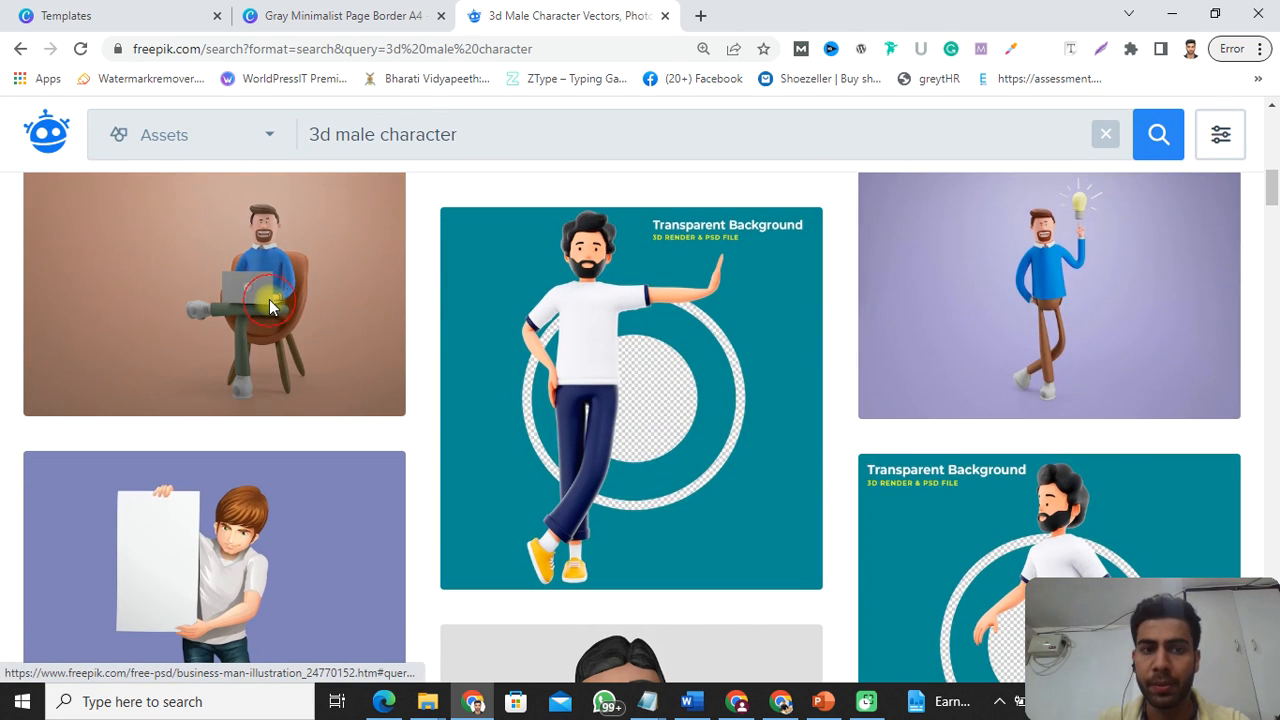
click(269, 299)
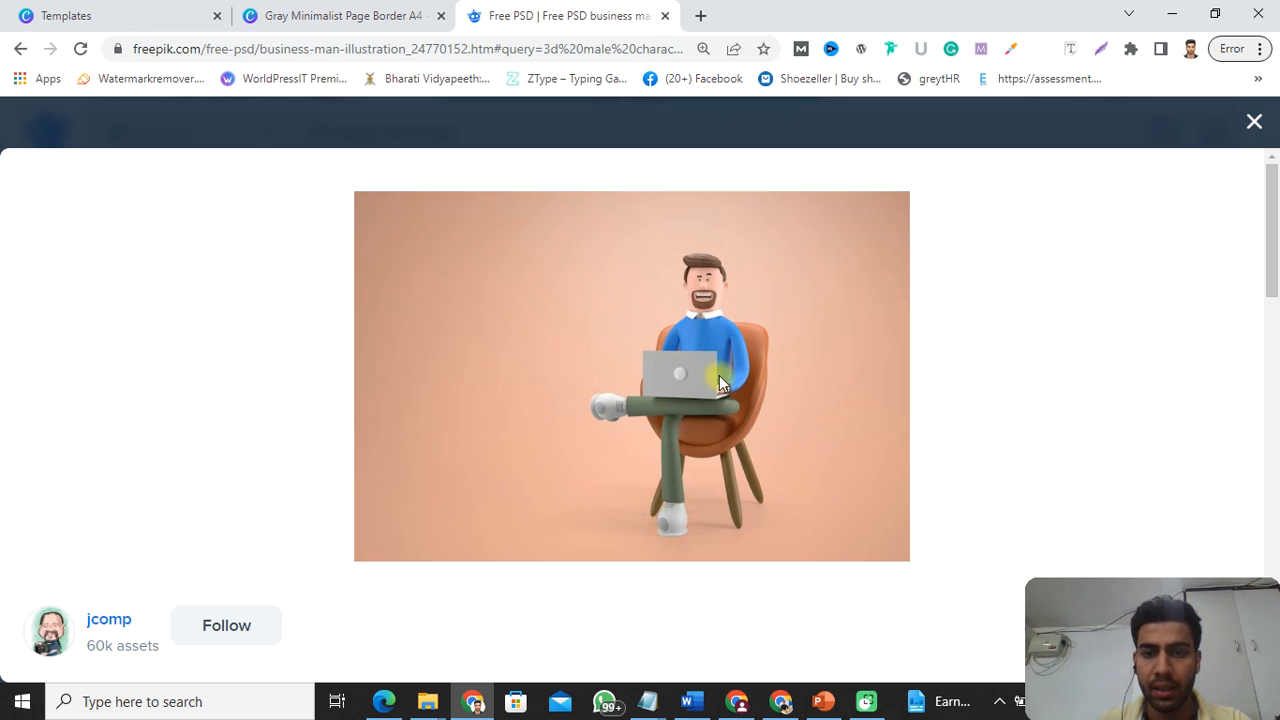
Download the free PSD business man illustration without a Premium subscription
scroll(943, 493, down, 4)
click(849, 490)
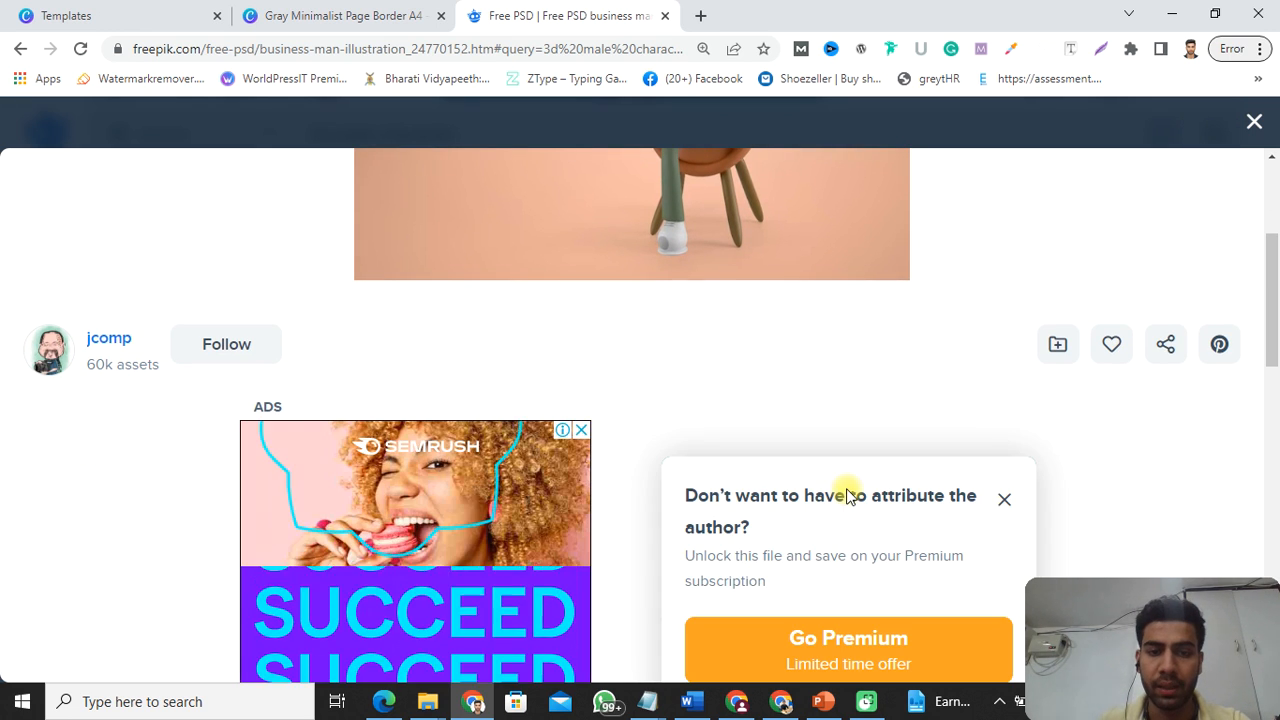
scroll(657, 492, down, 1)
scroll(697, 486, up, 1)
scroll(723, 463, down, 1)
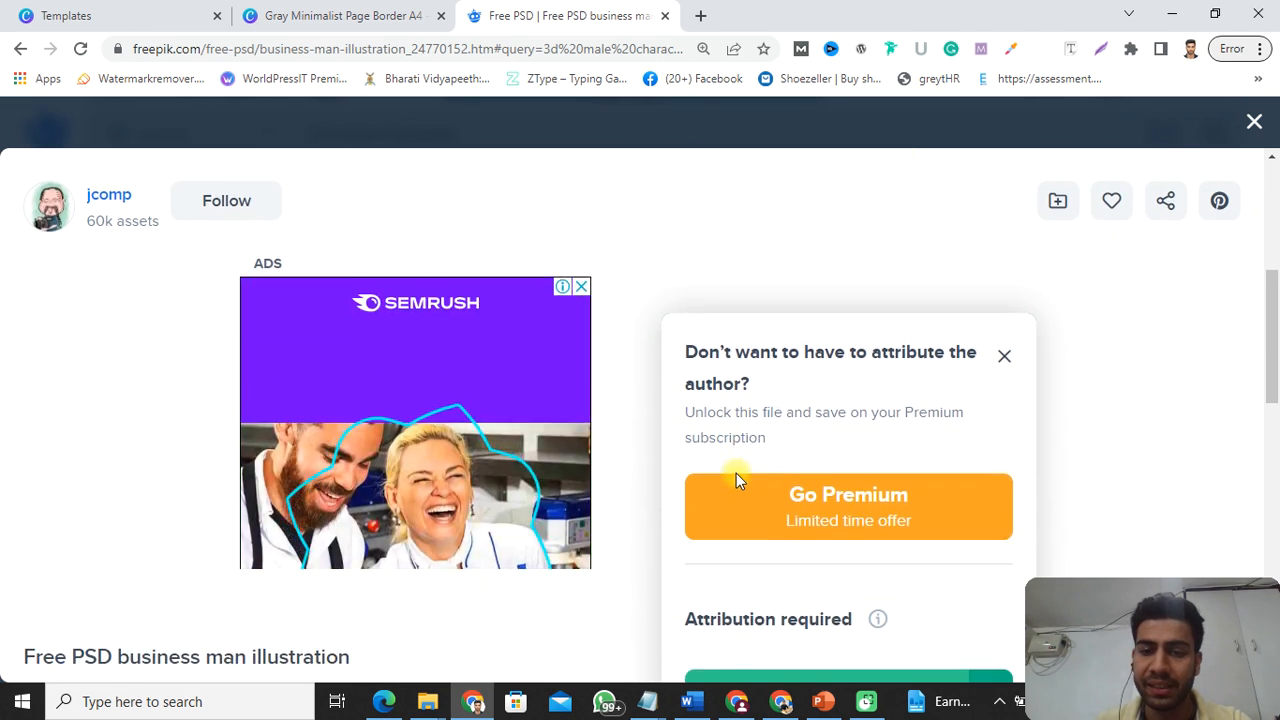
scroll(736, 473, up, 1)
scroll(741, 479, down, 1)
scroll(741, 479, down, 3)
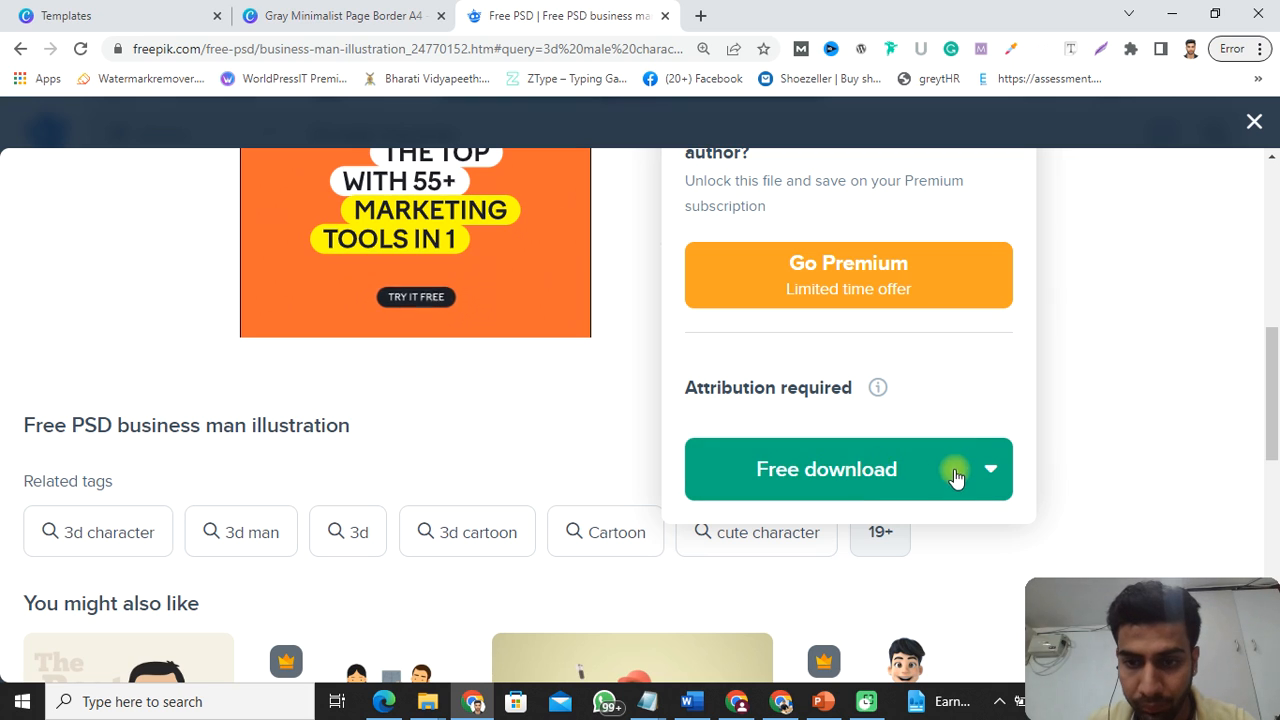
click(854, 479)
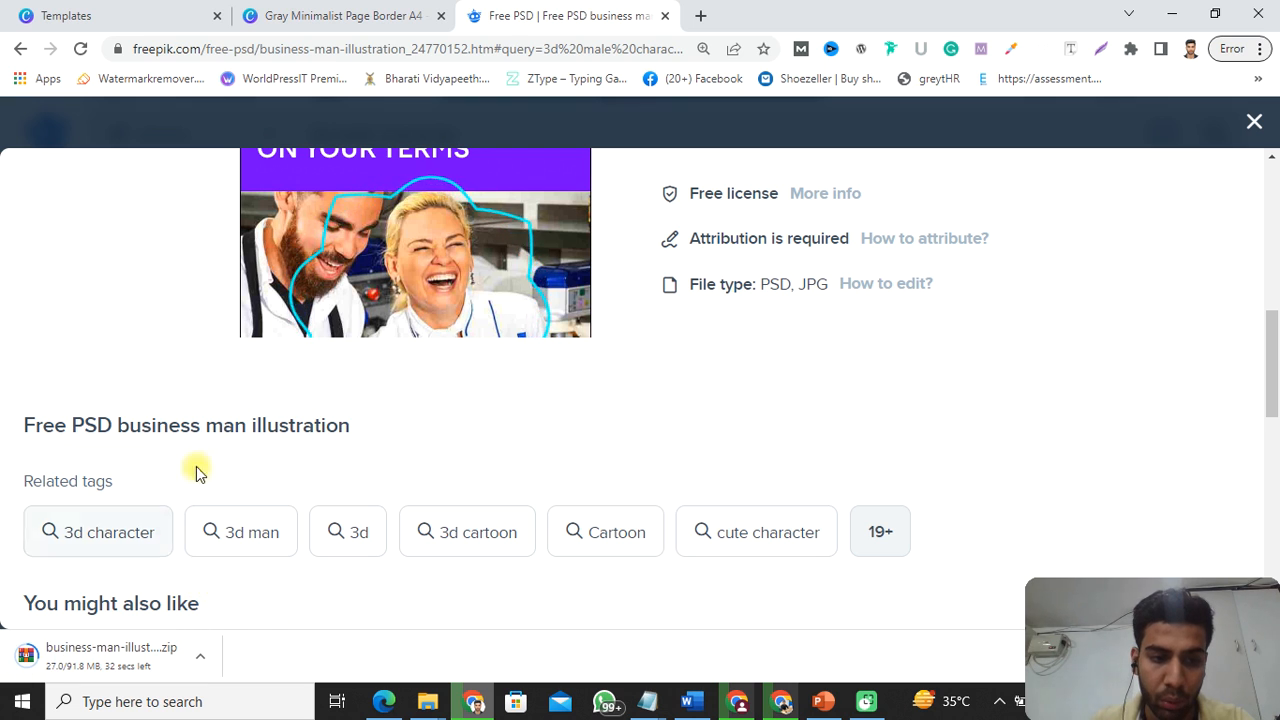
Dismiss the attribution notice covering the illustration and look over the artwork's preview
scroll(714, 349, up, 3)
scroll(837, 357, down, 4)
scroll(874, 345, up, 6)
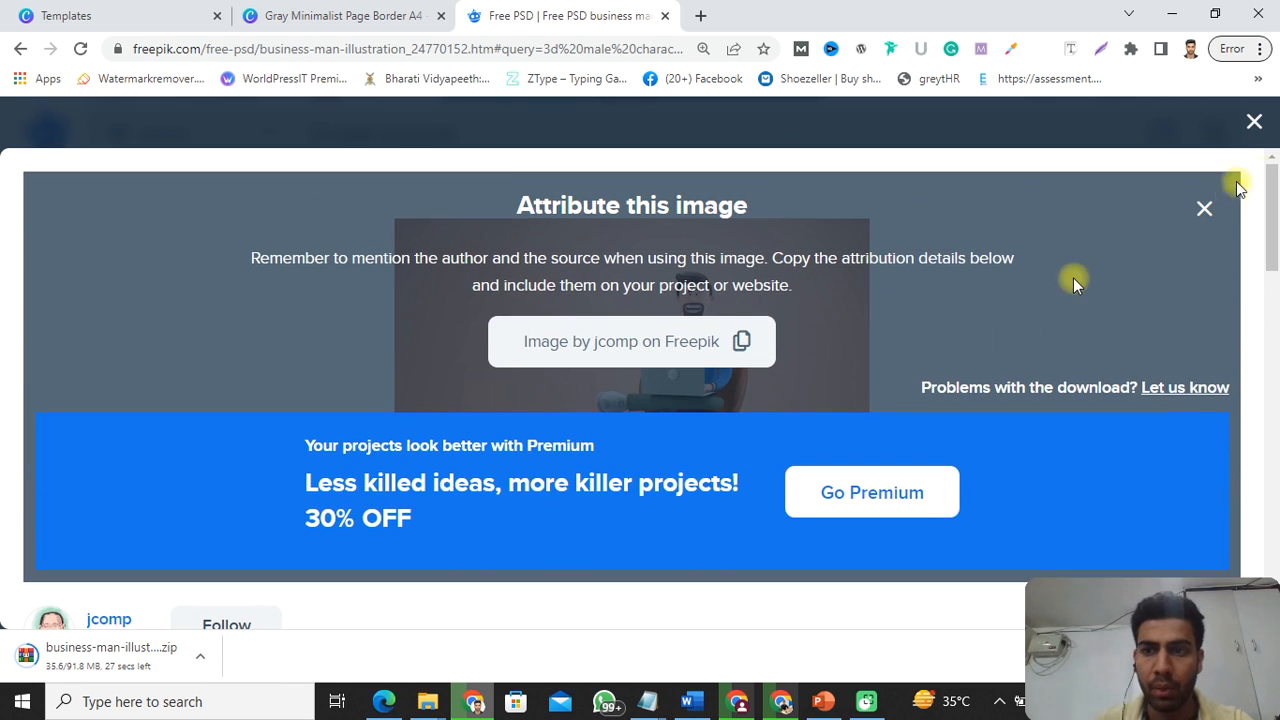
click(1207, 205)
scroll(706, 374, down, 2)
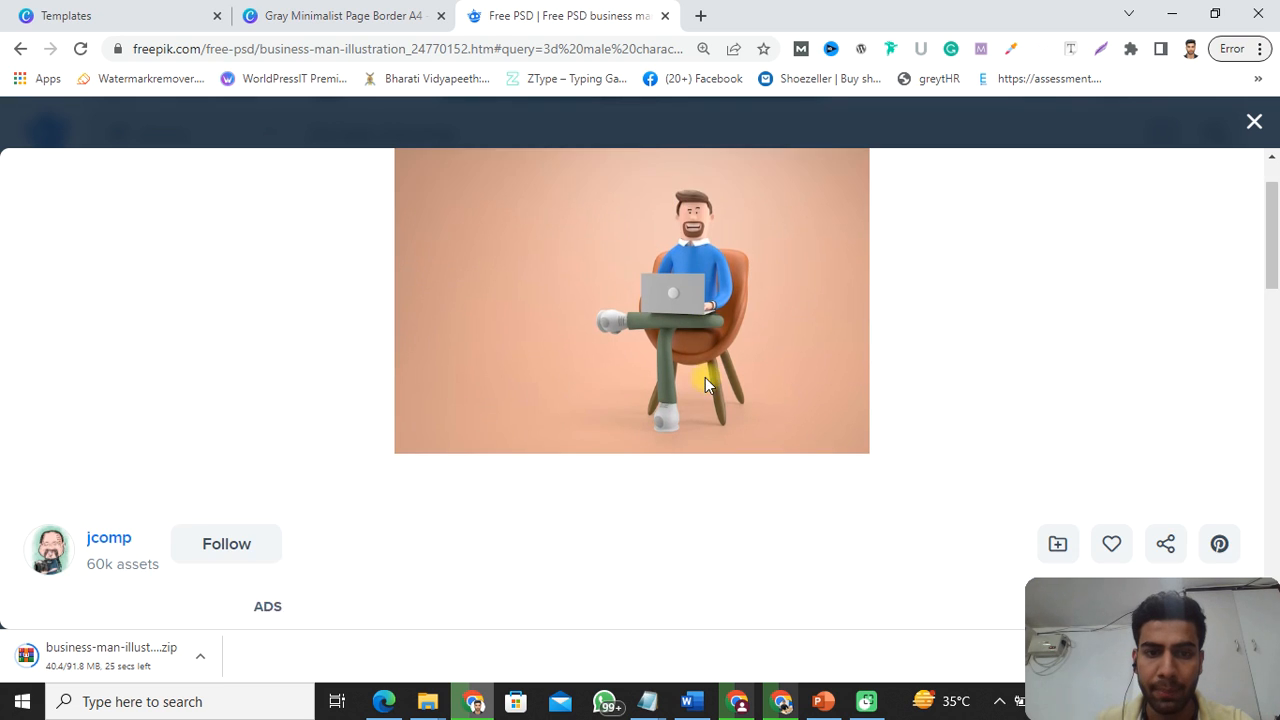
scroll(600, 323, up, 2)
scroll(624, 358, down, 1)
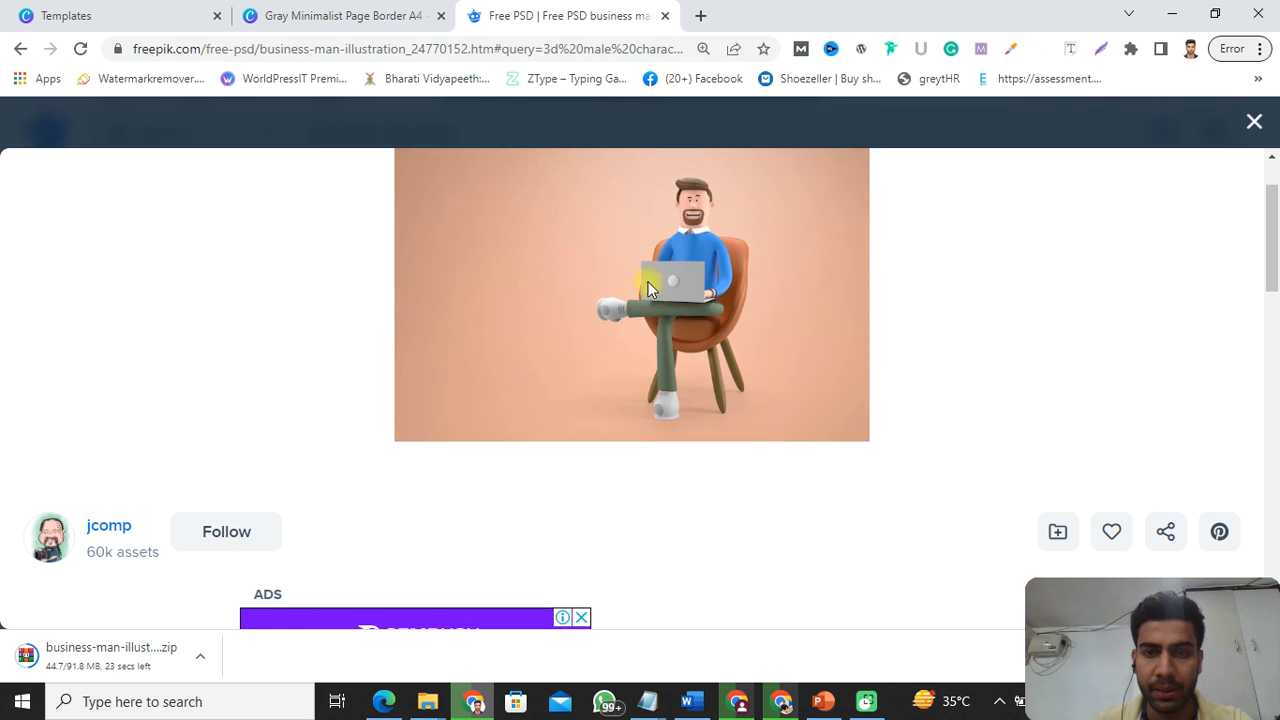
scroll(780, 258, up, 1)
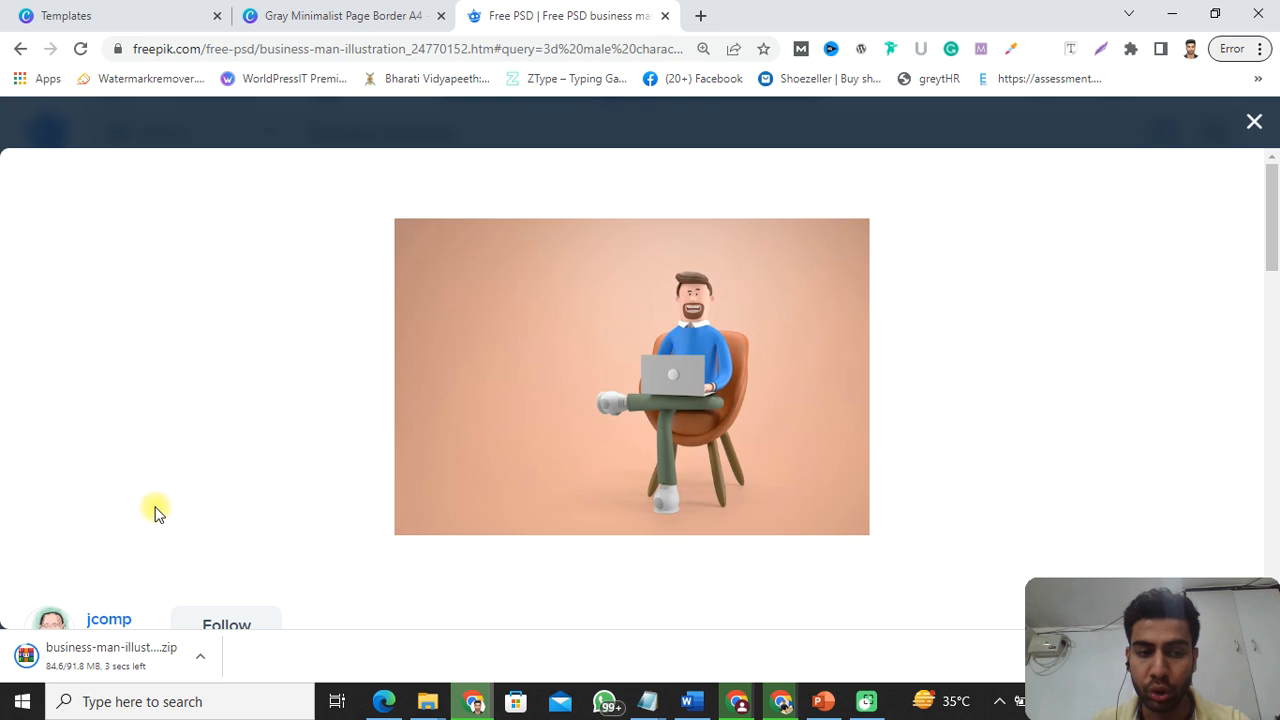
Show the downloaded business-man-illustration archive in its folder and extract it to a folder of the same name
click(203, 663)
click(246, 591)
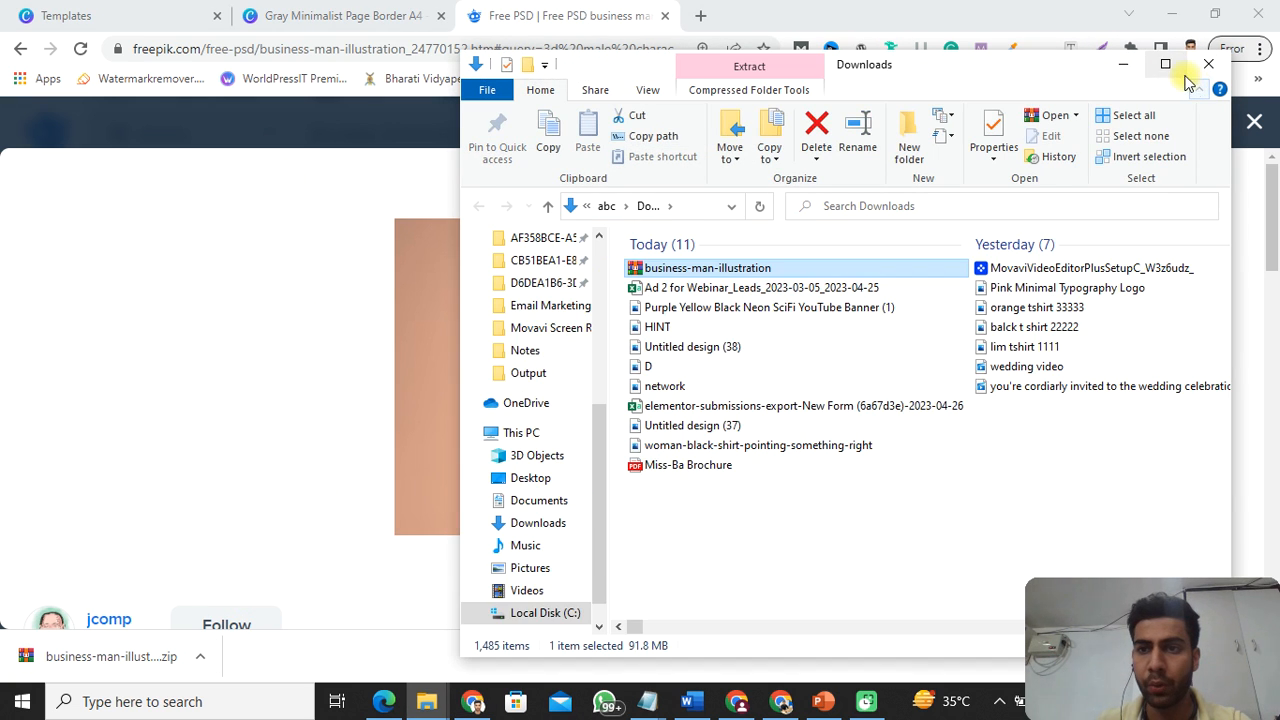
click(1175, 66)
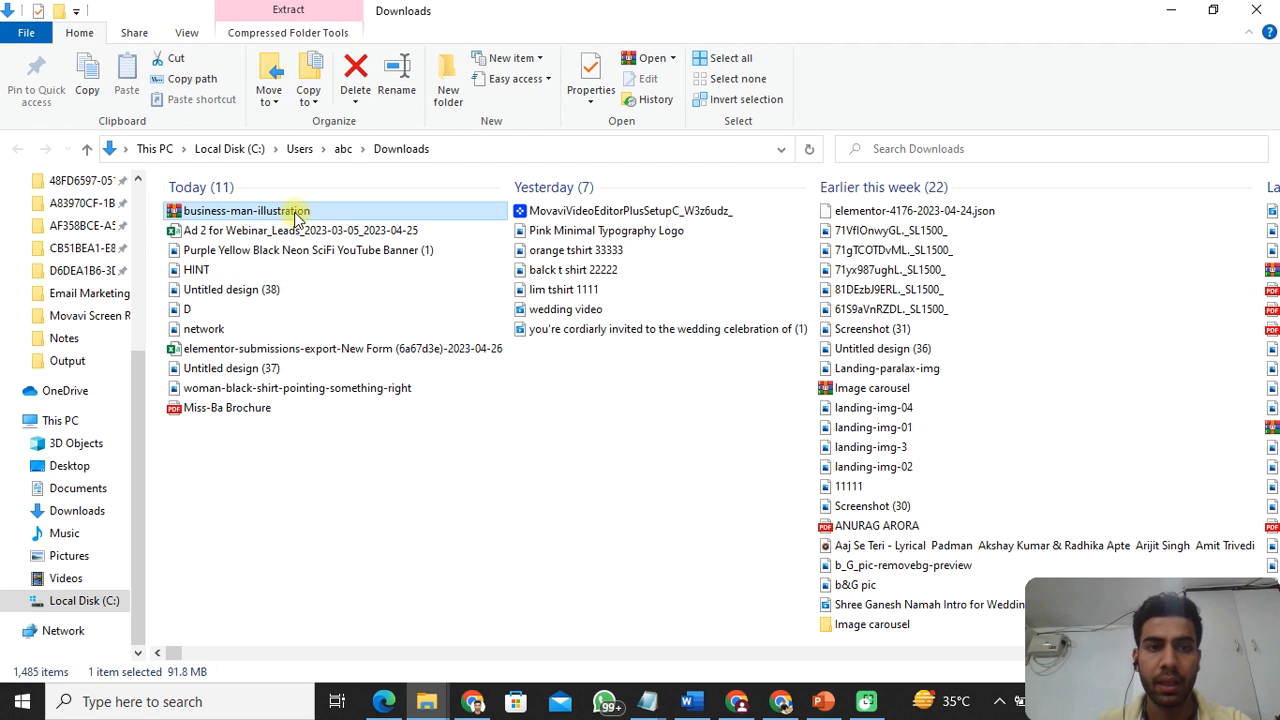
right_click(296, 213)
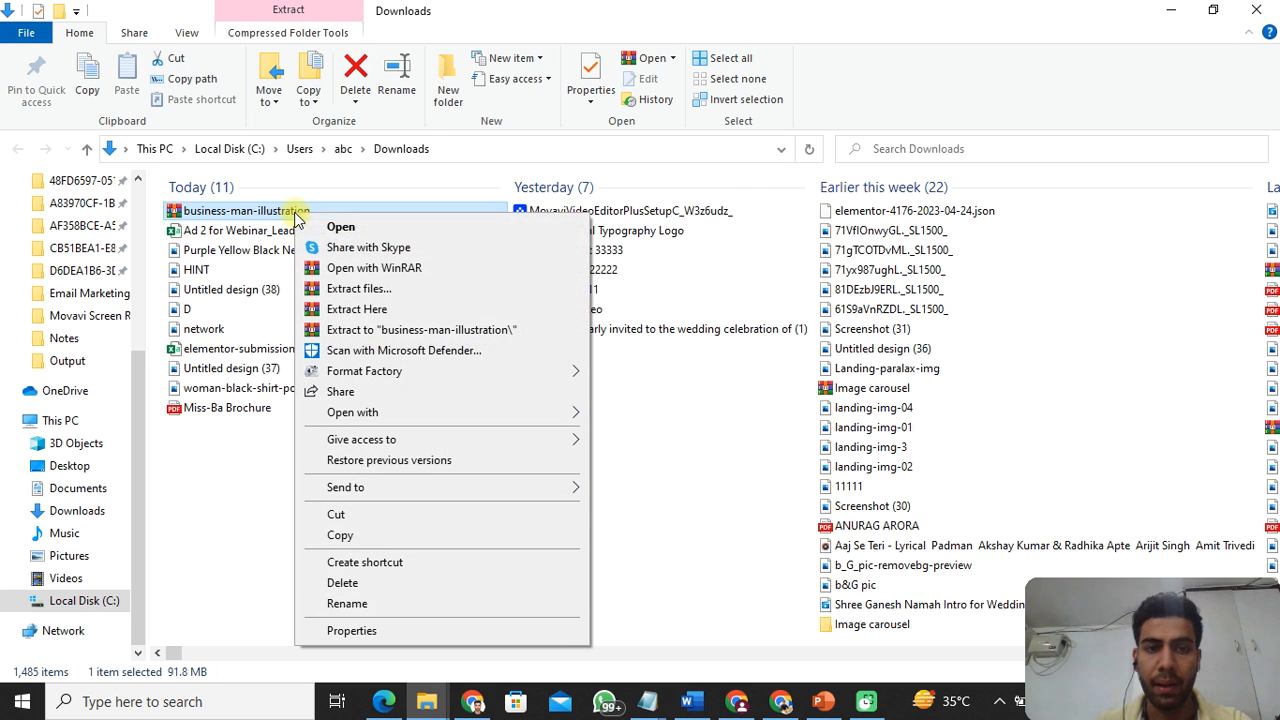
click(377, 330)
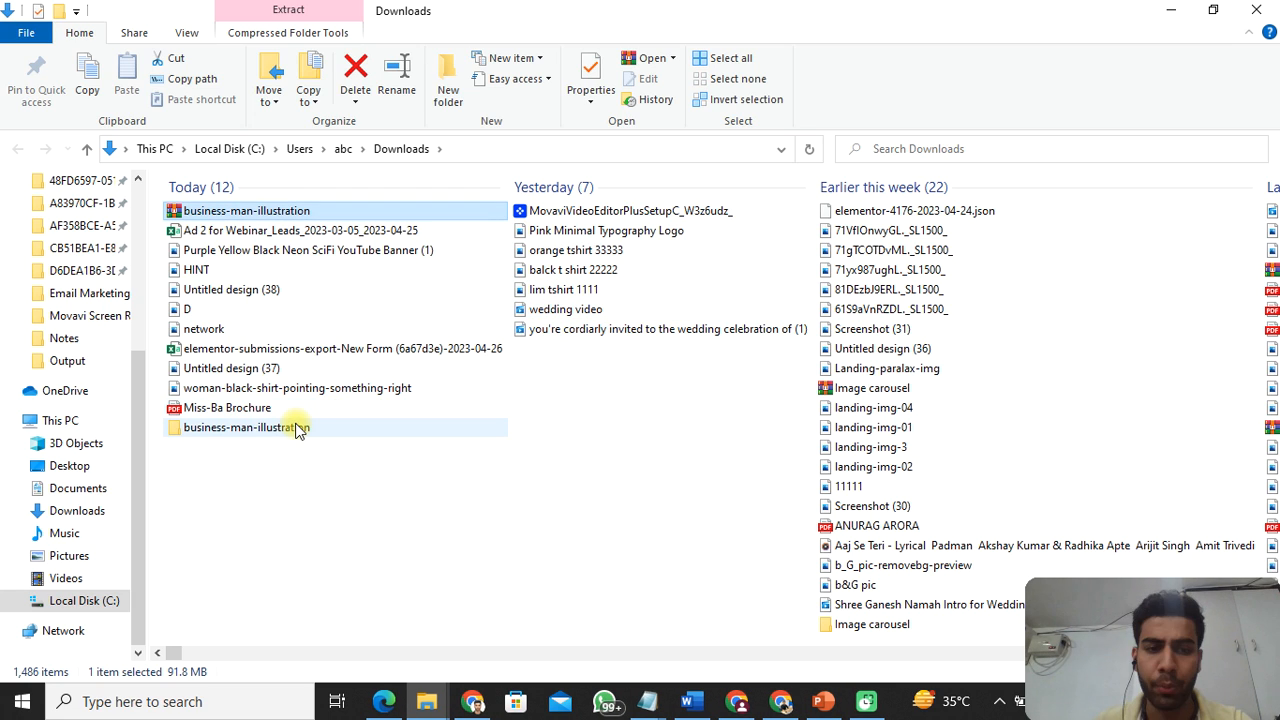
Open the extracted business-man-illustration folder and copy the image 101
double_click(296, 429)
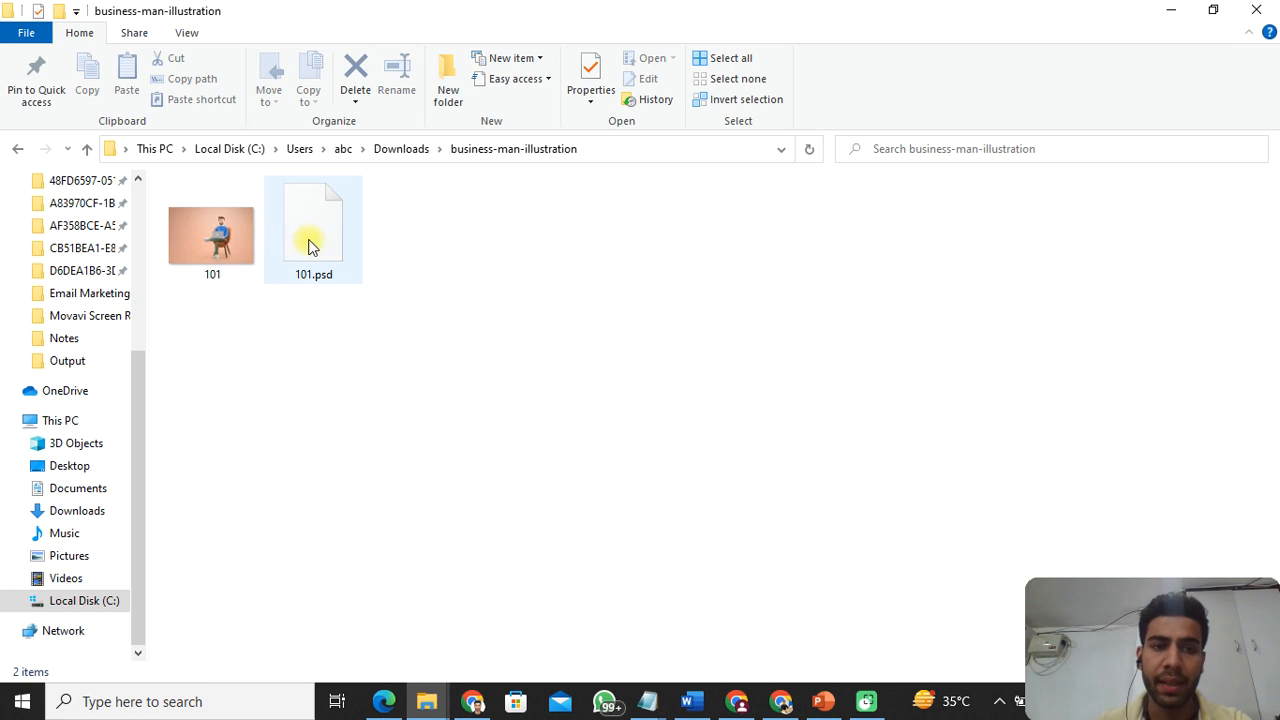
click(216, 235)
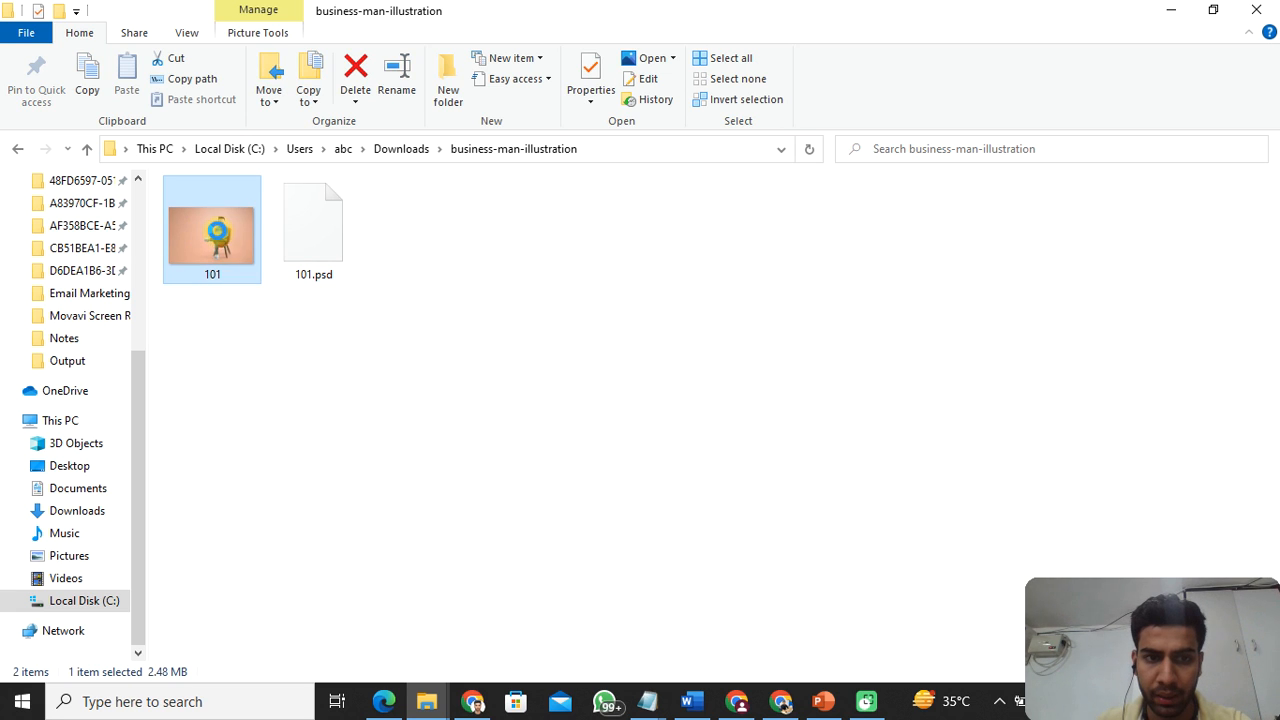
right_click(216, 235)
click(350, 585)
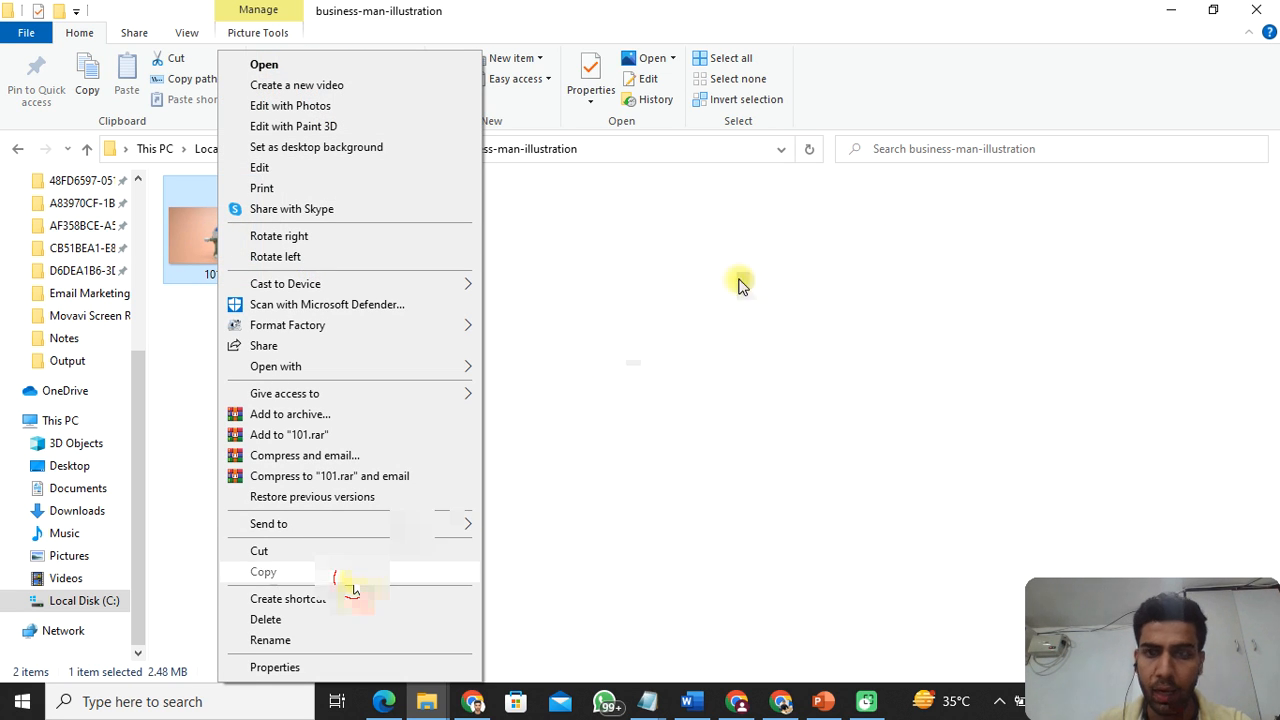
Return to the Canva brochure design and paste the copied image onto the cover page
click(1168, 10)
click(370, 20)
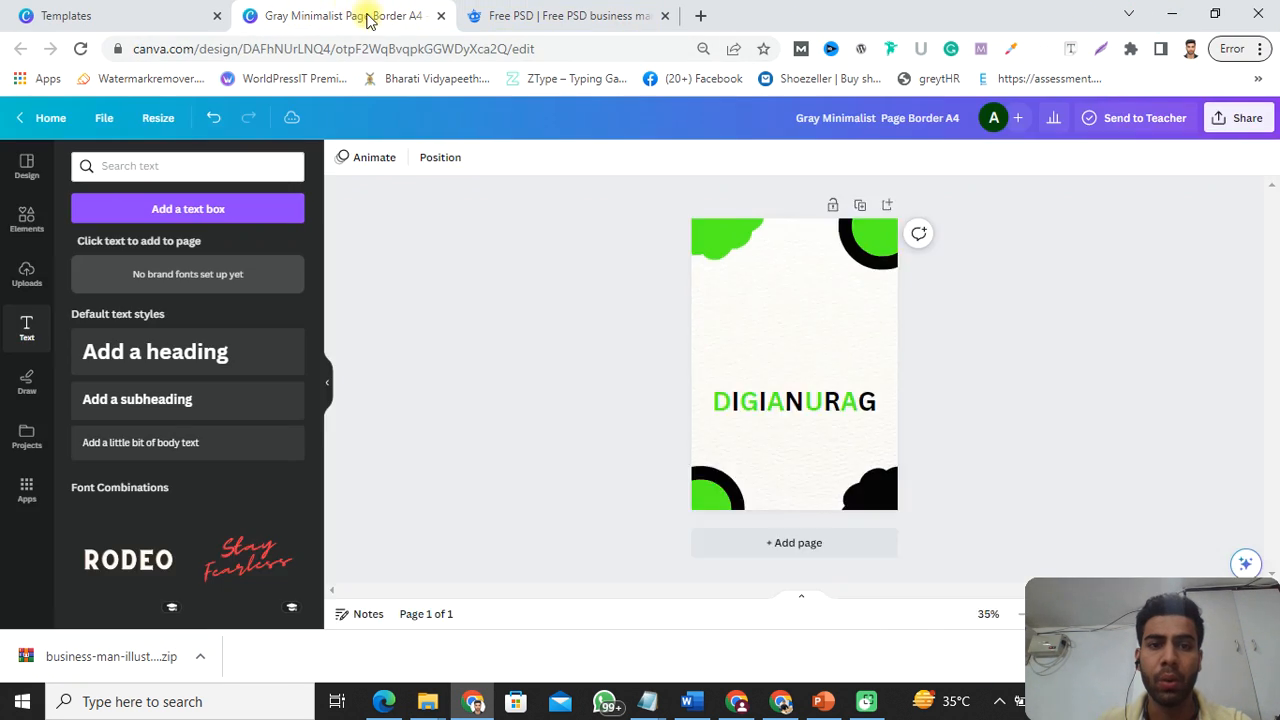
click(786, 366)
key(ctrl+v)
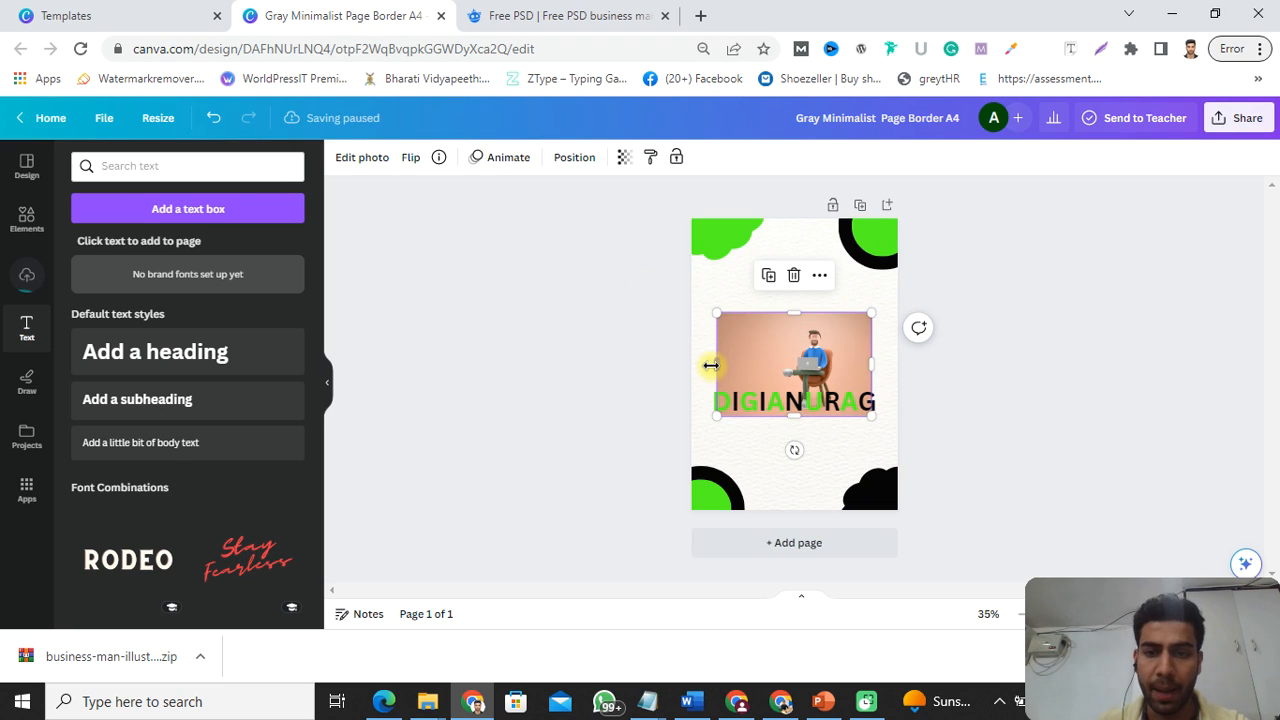
Crop the pasted image around the seated man and position it above the heading
drag(818, 366, 737, 343)
drag(843, 343, 805, 335)
click(831, 357)
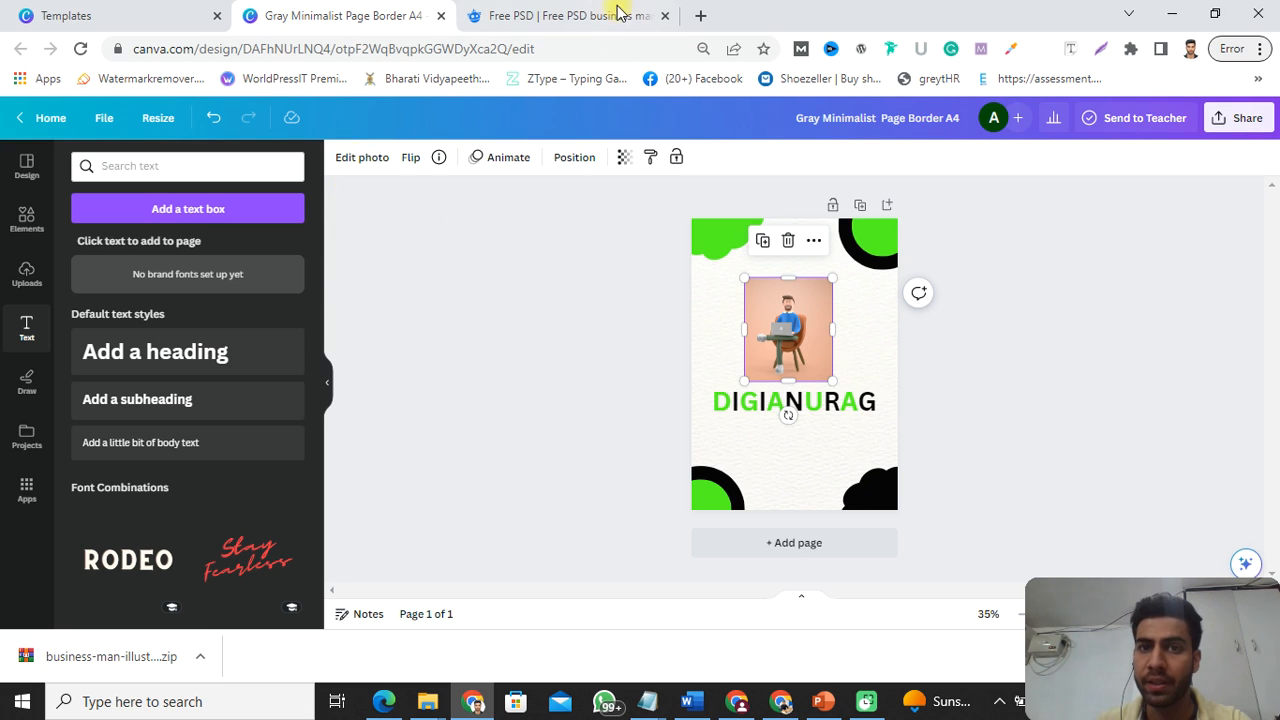
Open the remove.bg website in a new browser tab
click(696, 15)
text(remove.bg)
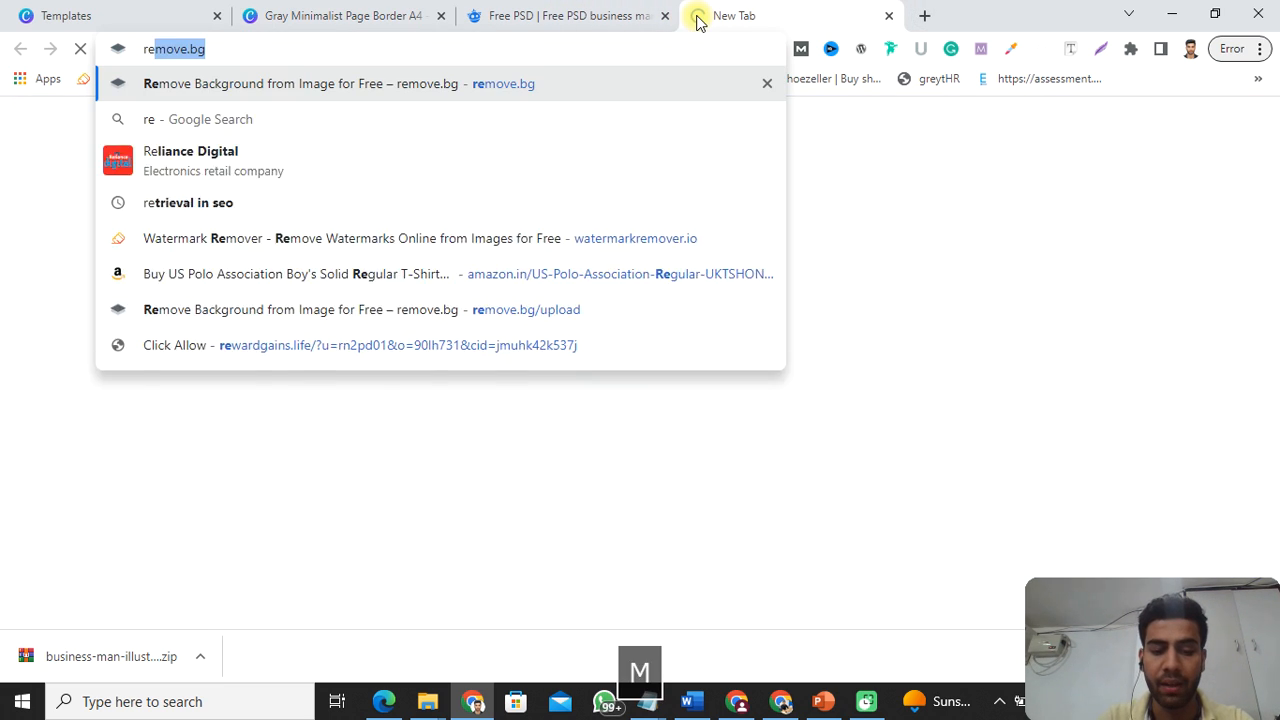
key(Return)
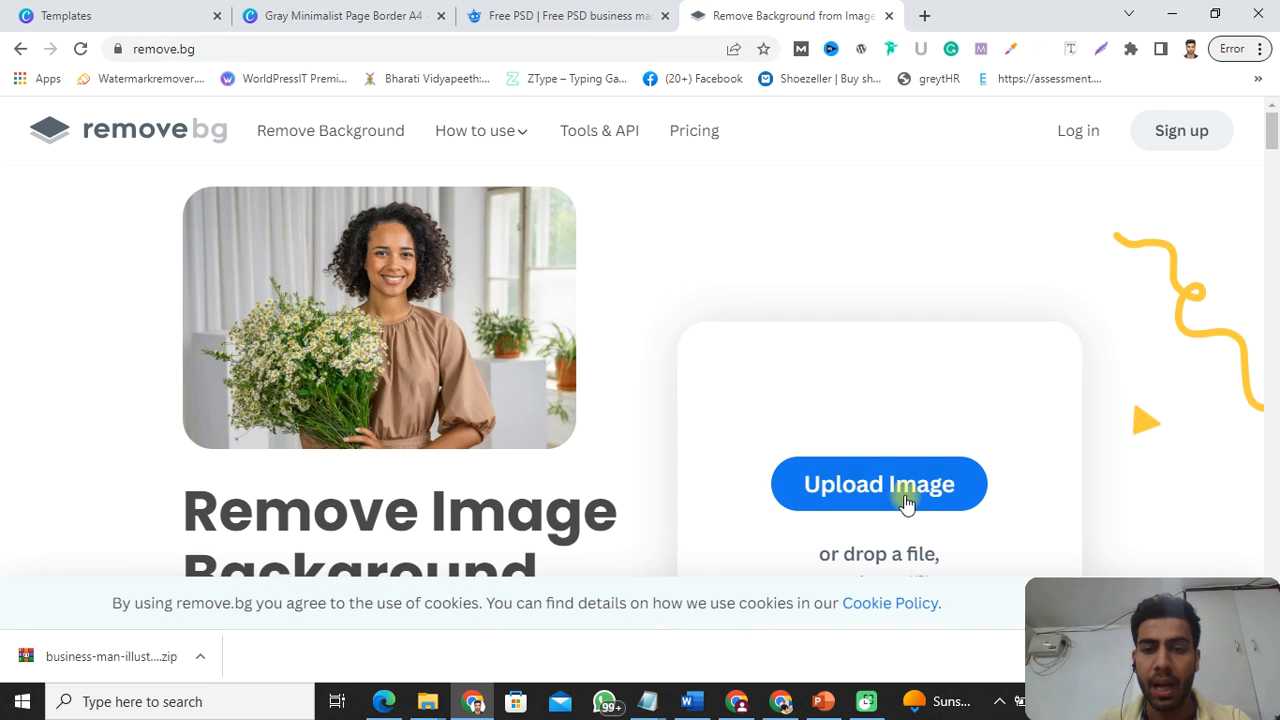
Upload image 101 from the business-man-illustration folder in Downloads for background removal and download the result
click(899, 497)
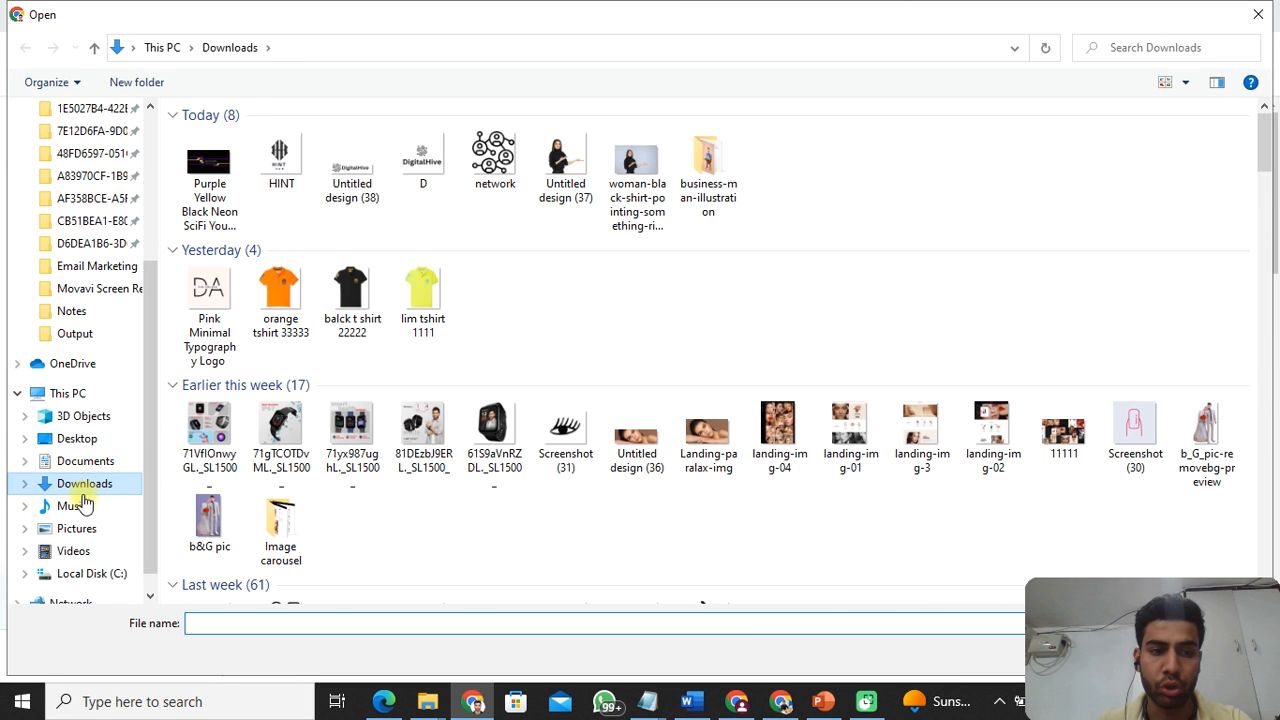
double_click(704, 158)
click(266, 196)
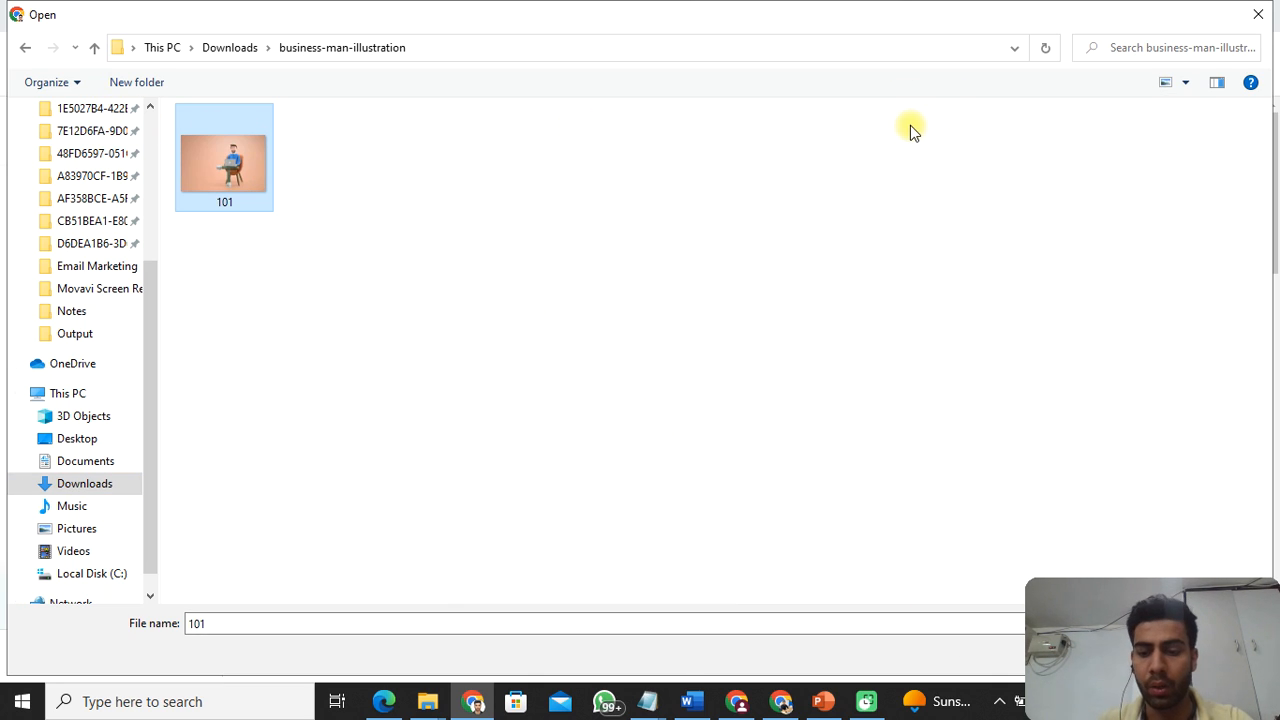
key(Return)
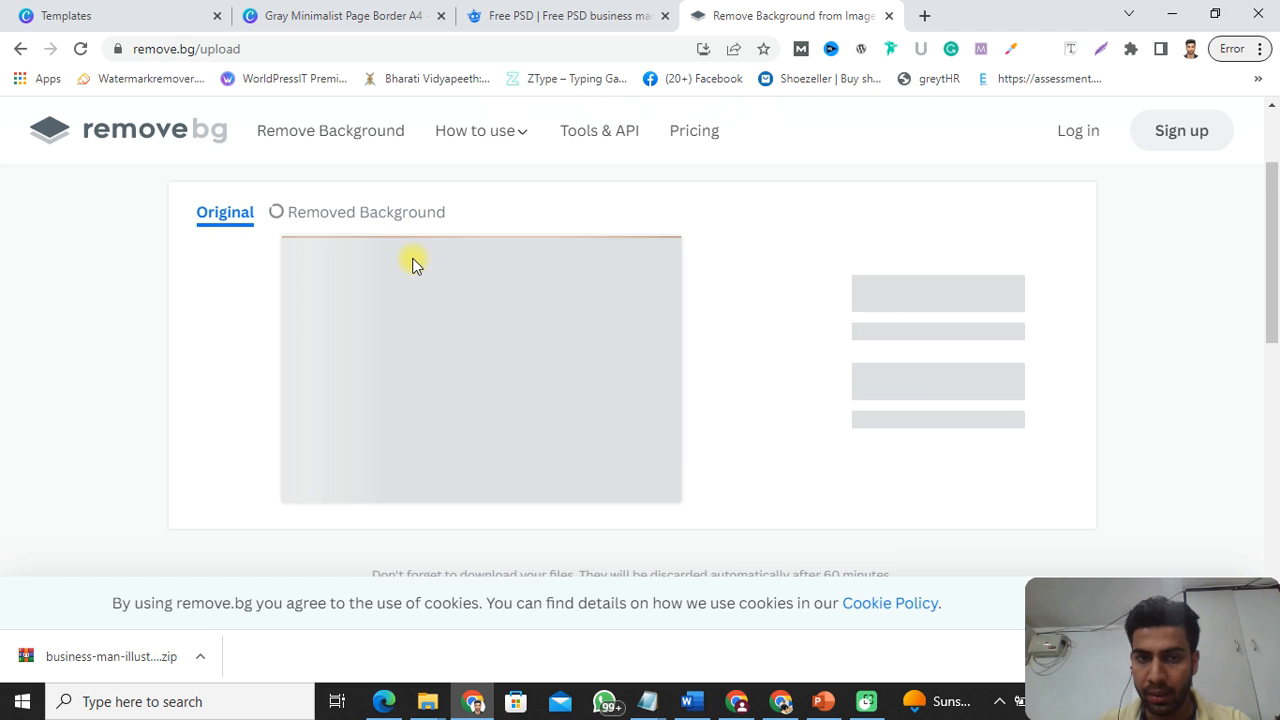
click(918, 298)
Back in the Canva design, replace the pasted image on the cover with the downloaded 101-removebg PNG
click(565, 15)
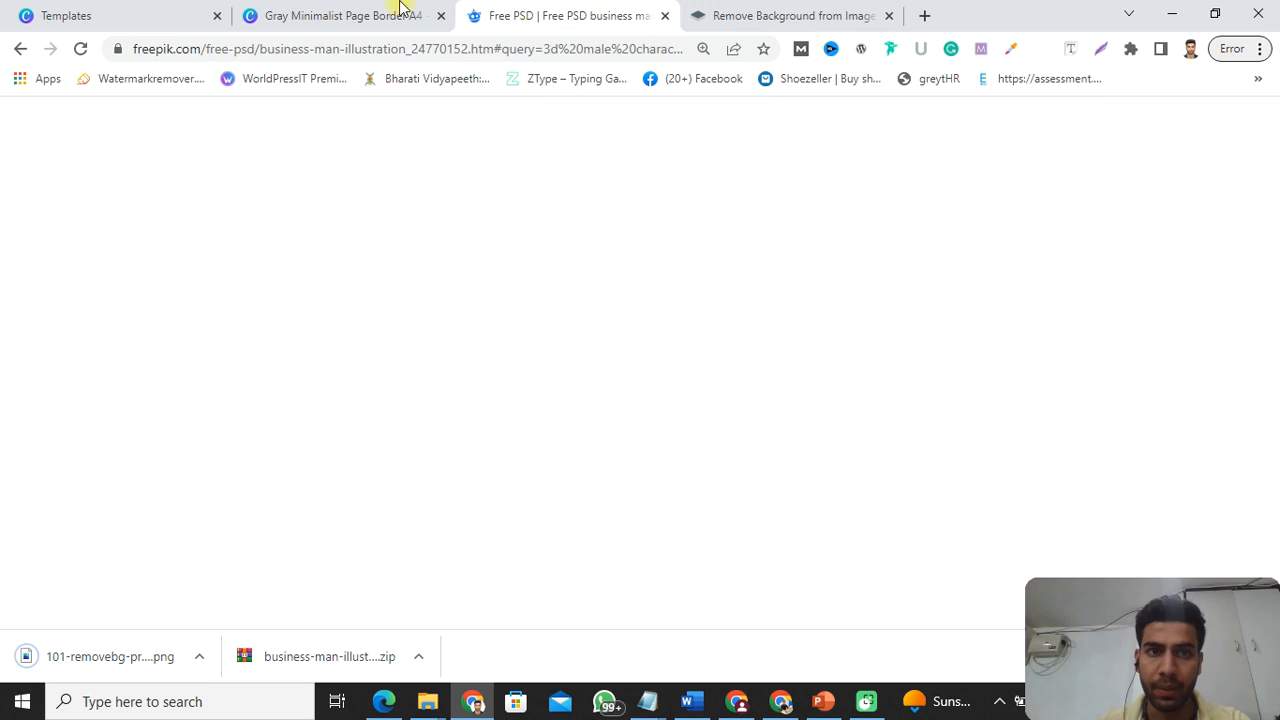
click(343, 15)
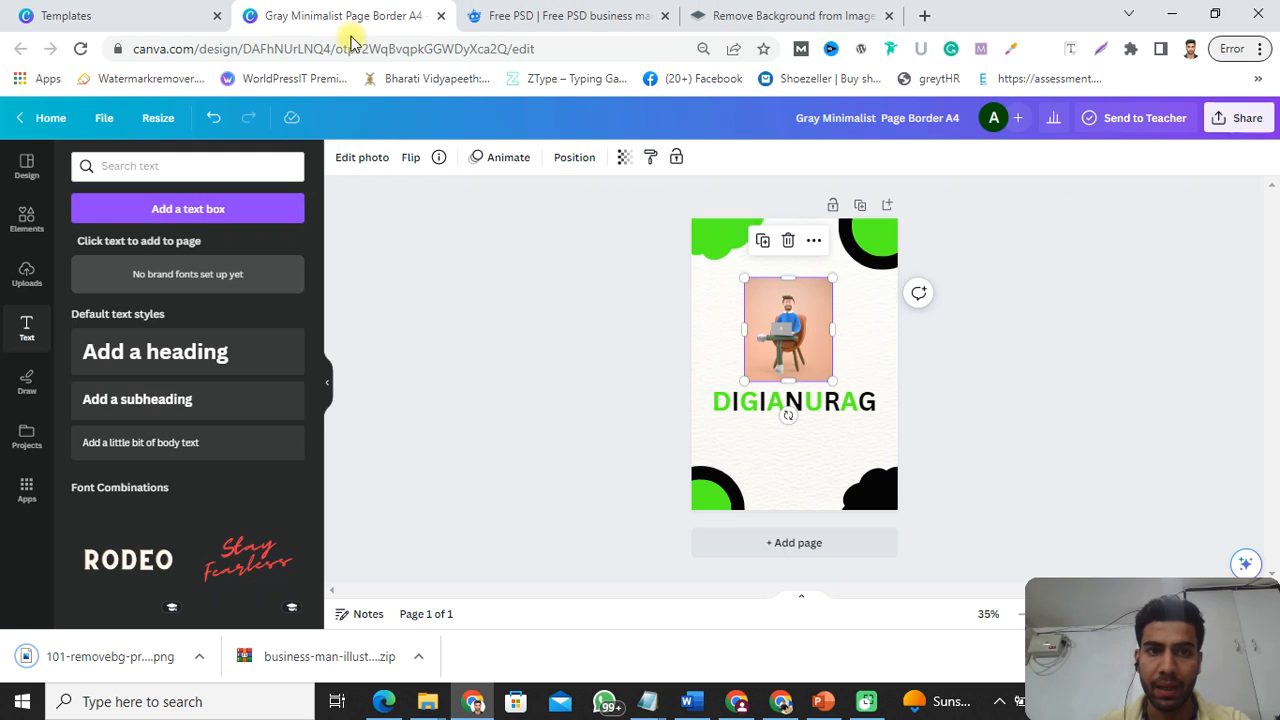
click(788, 240)
drag(126, 660, 739, 312)
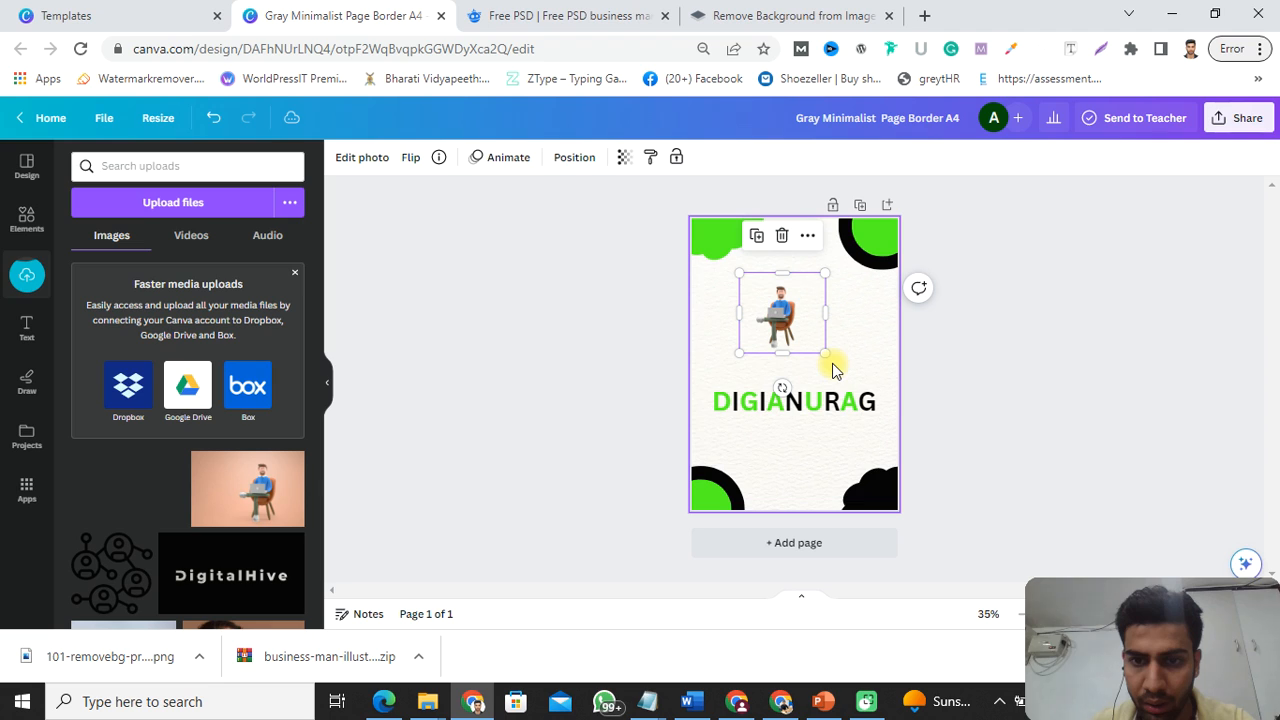
Enlarge the character image, center it in the upper part of the cover and move the heading down below it
drag(828, 358, 860, 395)
drag(738, 279, 700, 241)
click(837, 400)
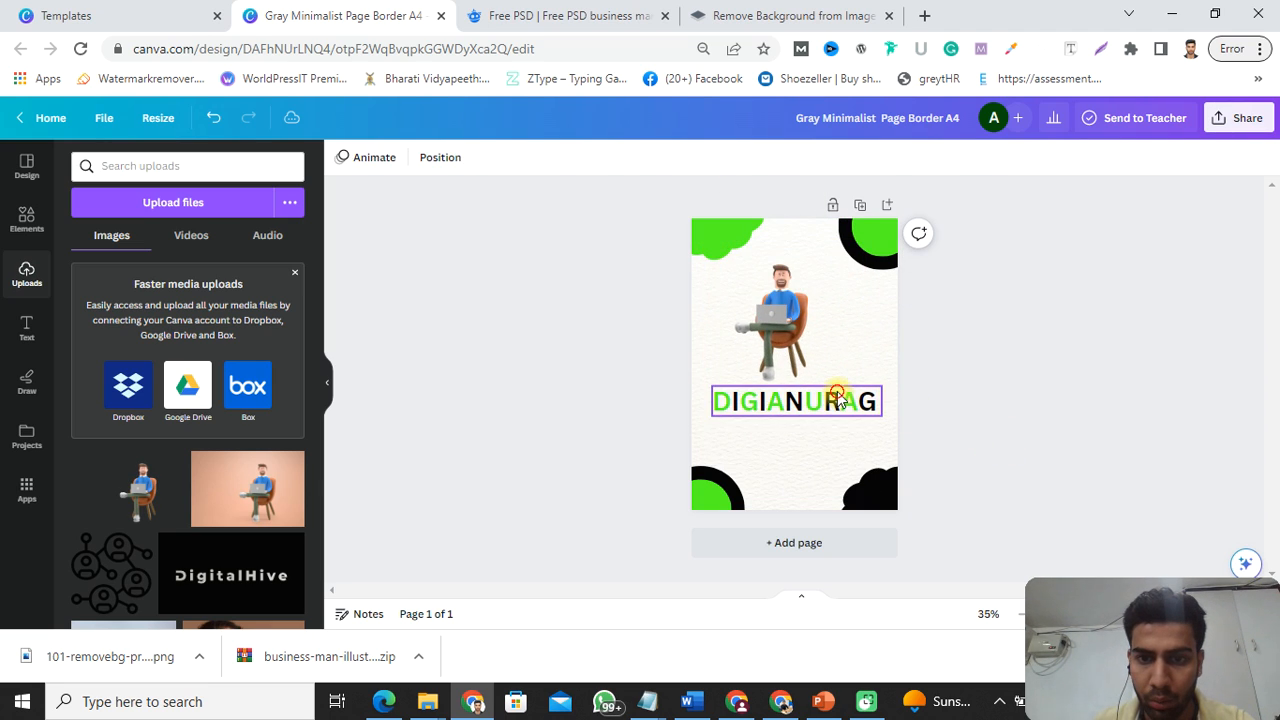
drag(840, 405, 881, 406)
click(811, 320)
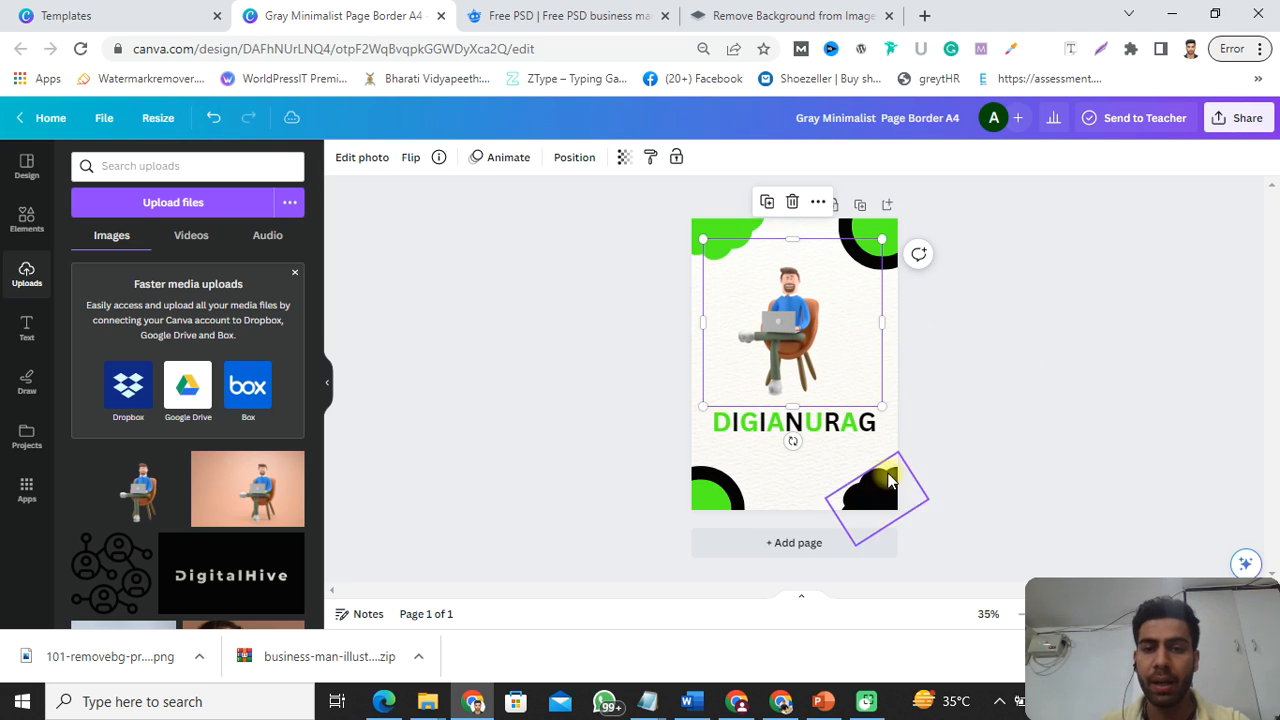
drag(777, 430, 775, 452)
Add four blank pages to the brochure after the cover
click(814, 557)
click(814, 557)
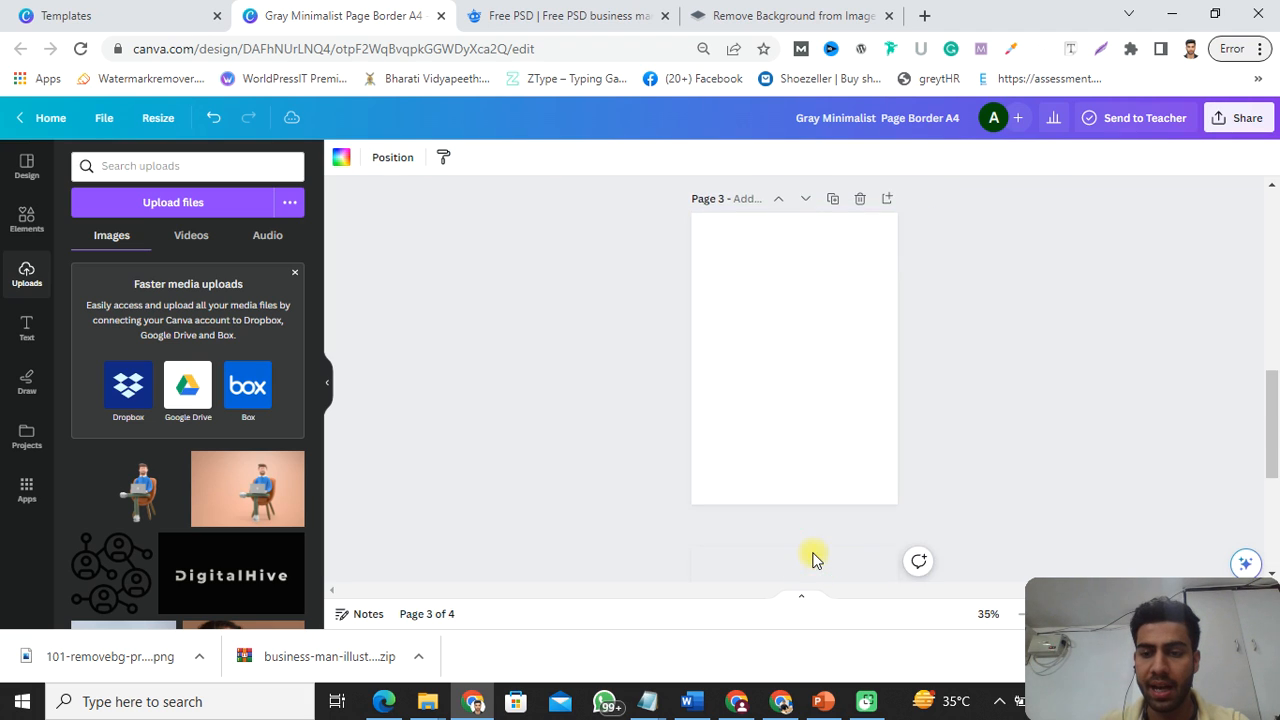
click(814, 557)
click(814, 558)
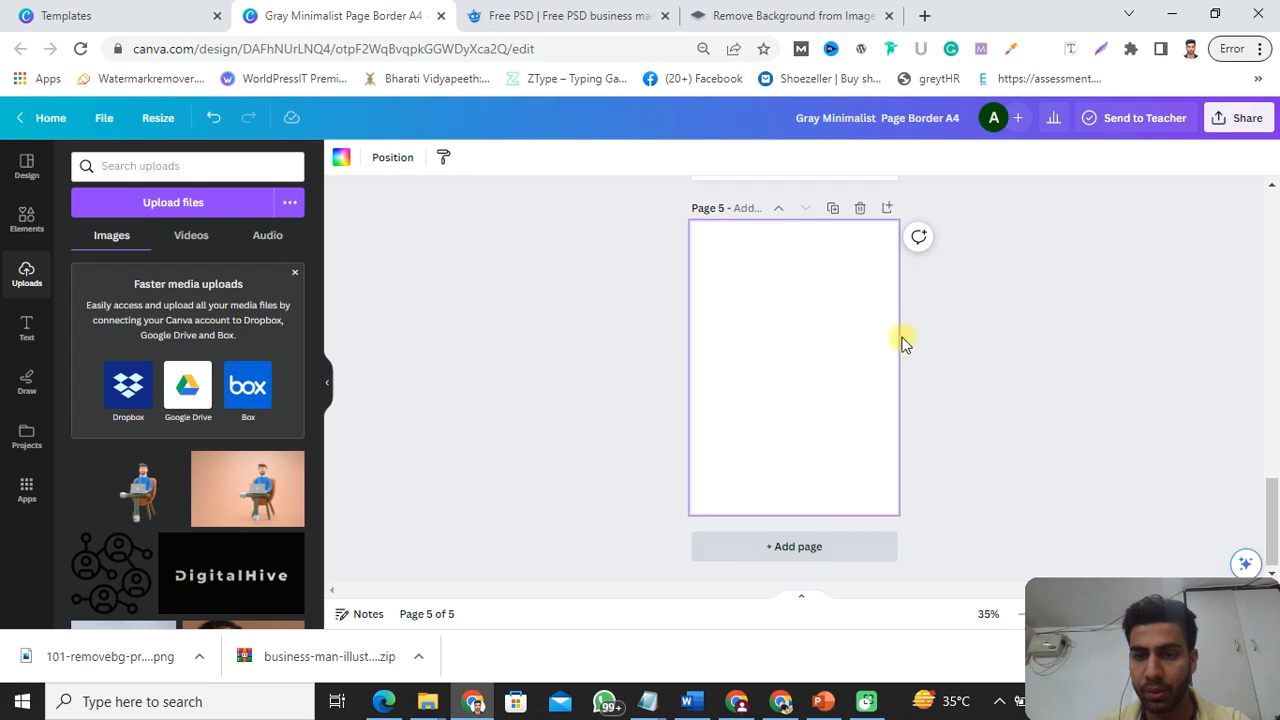
Copy all cover elements onto page 2 and delete the character image and heading there, keeping only the corner shapes
drag(1272, 520, 1275, 225)
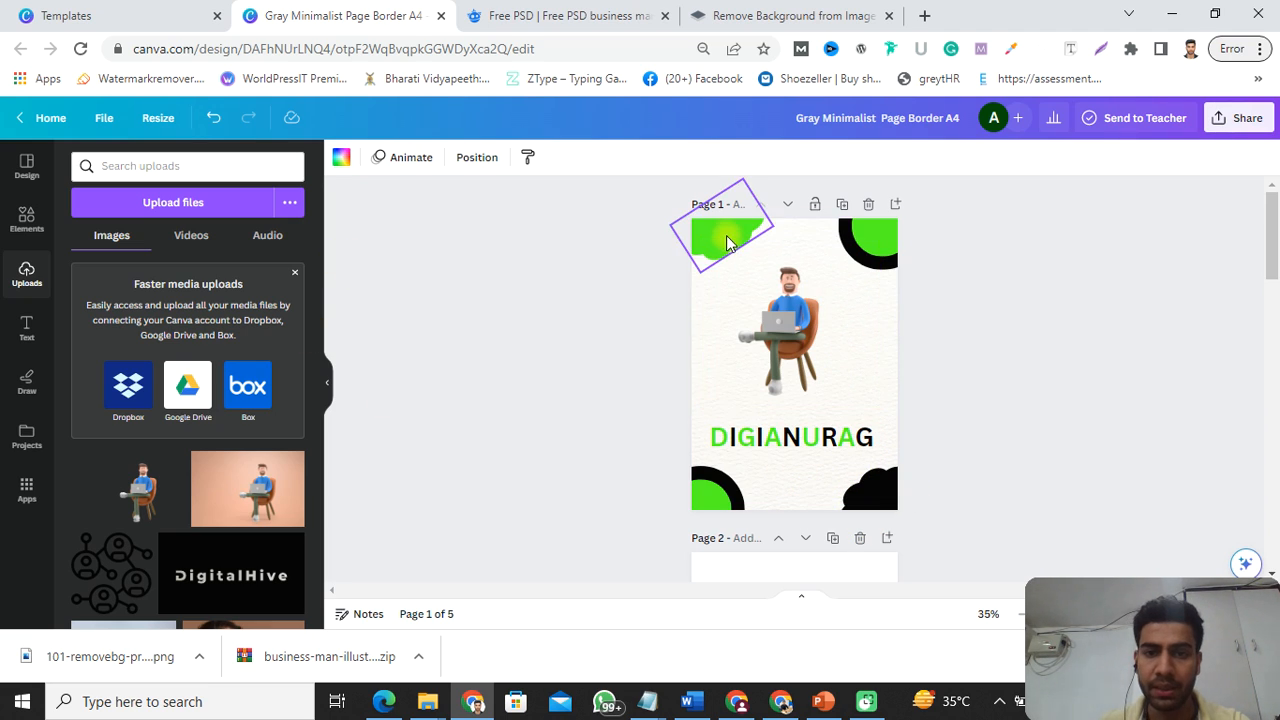
key(ctrl+a)
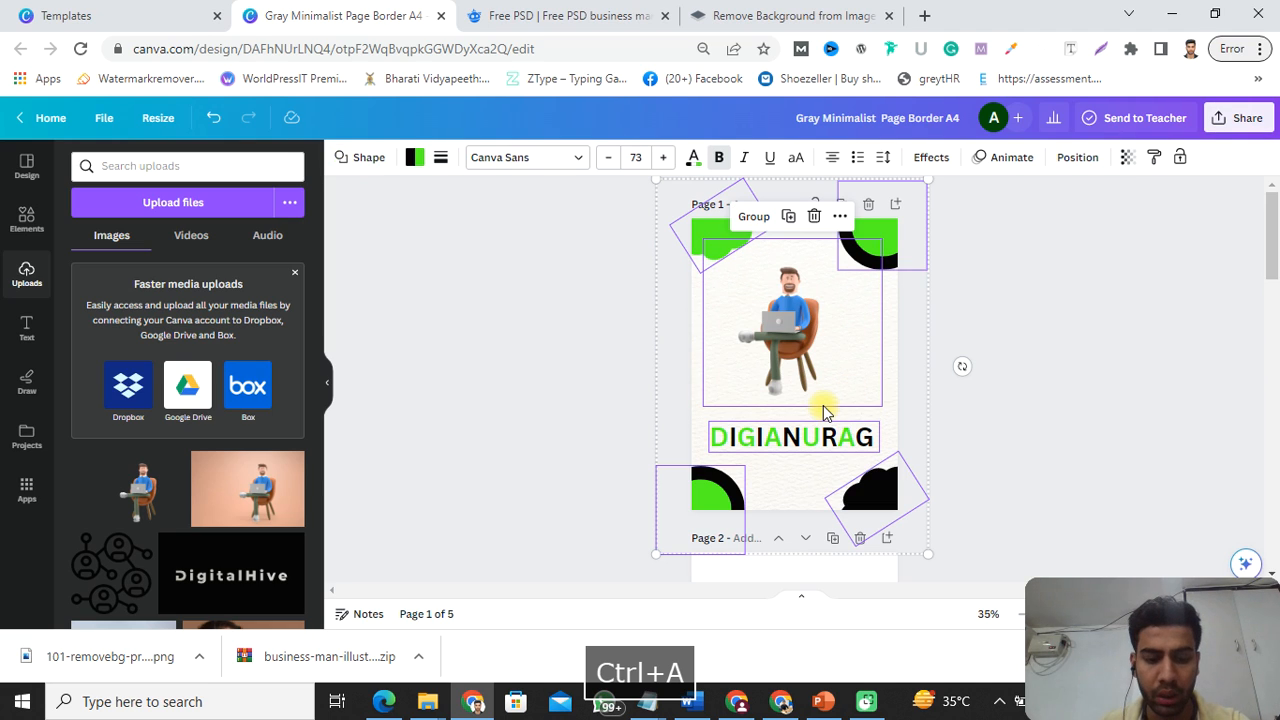
scroll(1062, 402, down, 5)
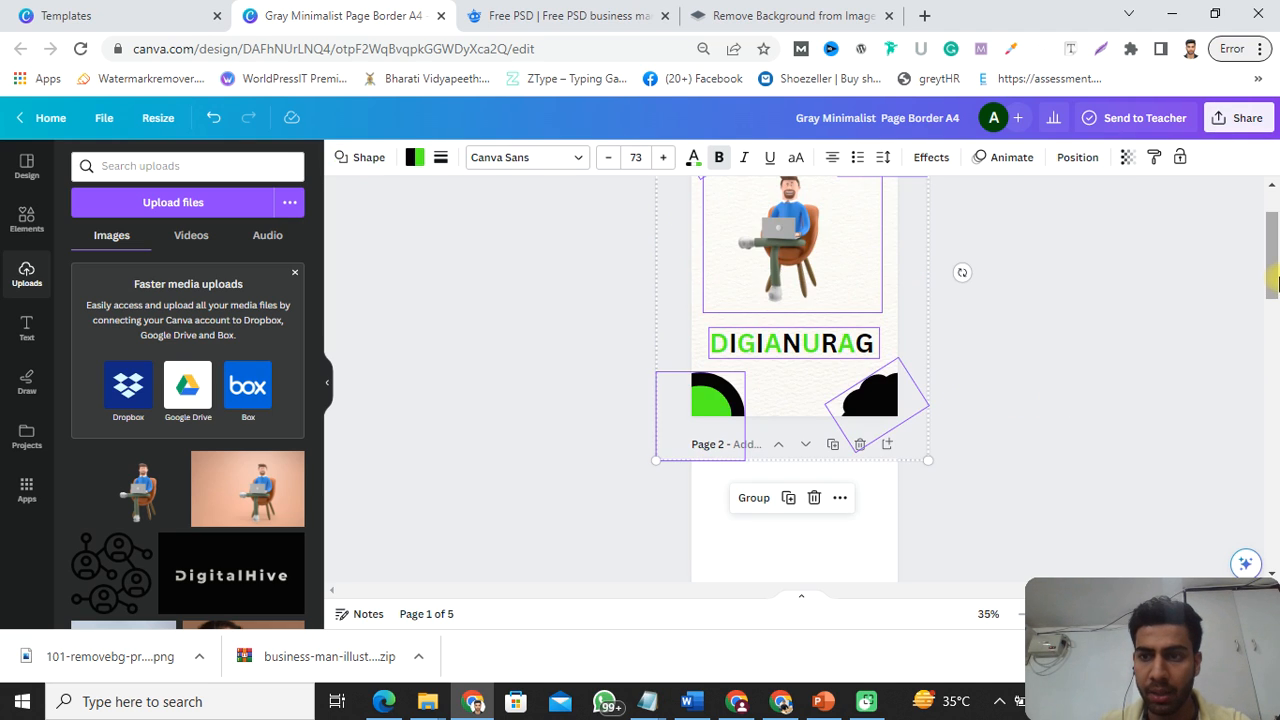
key(ctrl+v)
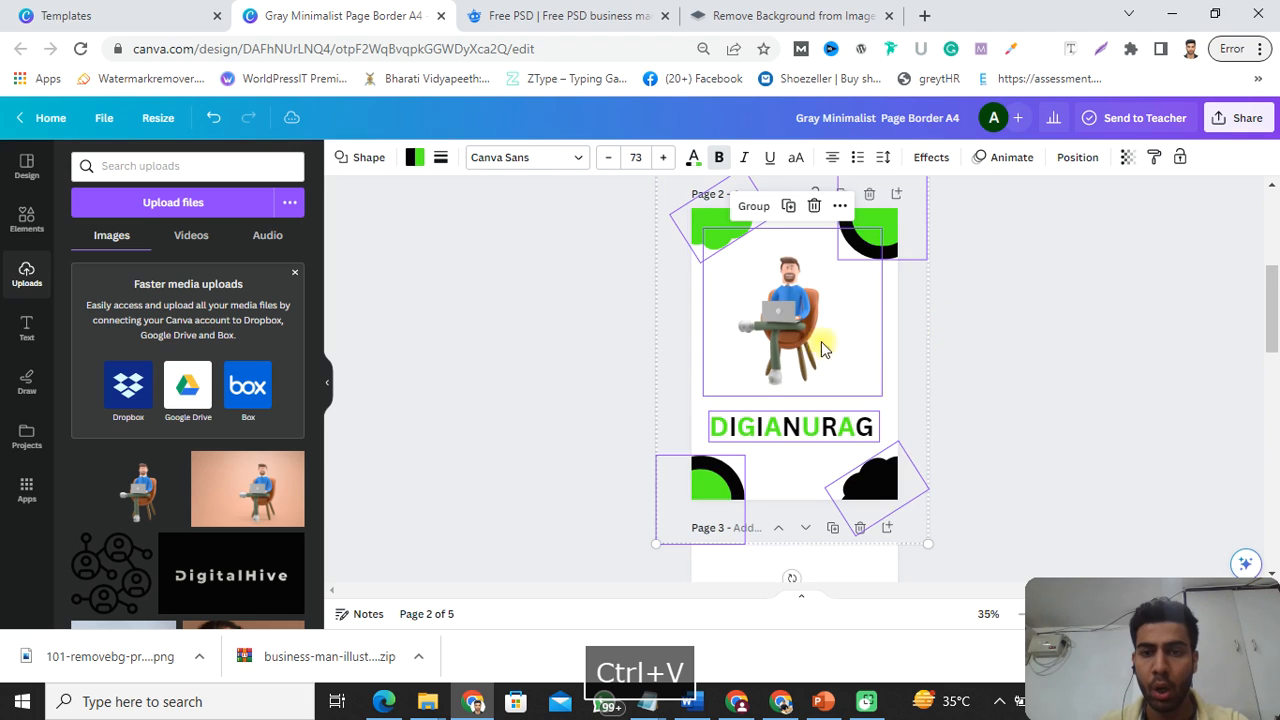
click(991, 365)
click(800, 330)
key(Delete)
key(Delete)
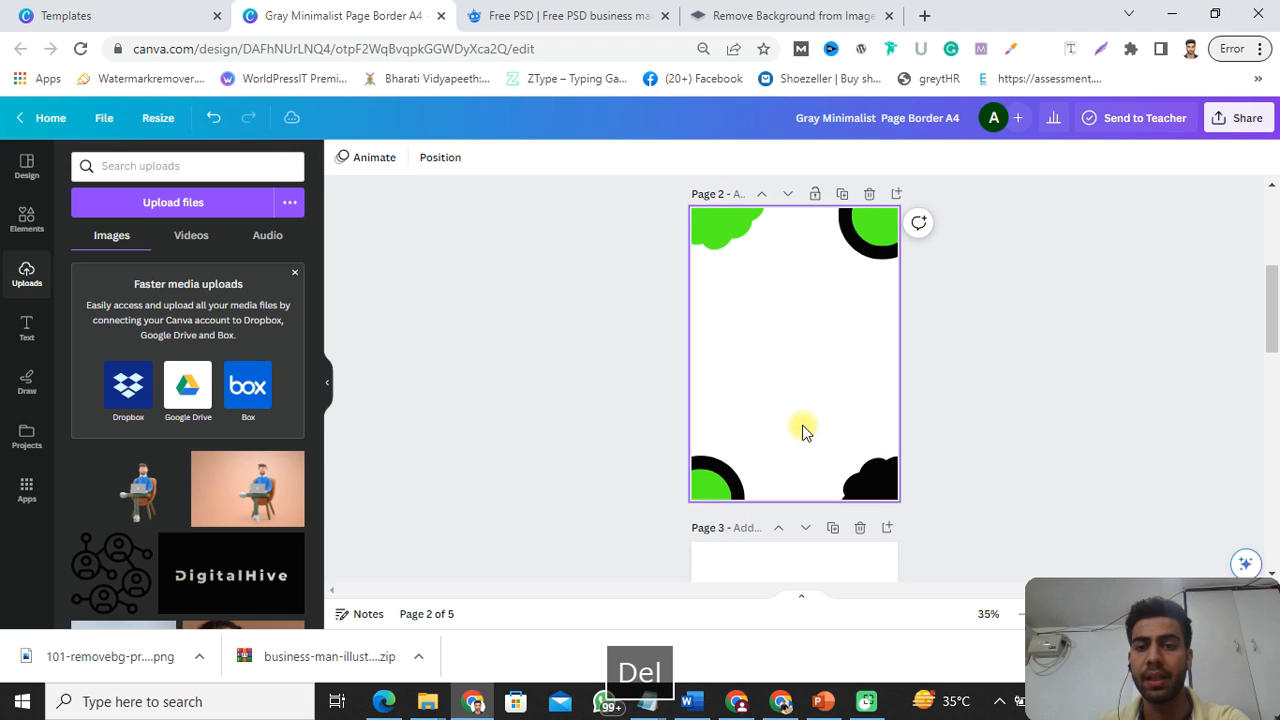
Paste the copied cover elements onto page 3 and delete its character image and DIGIANURAG heading
scroll(802, 430, down, 3)
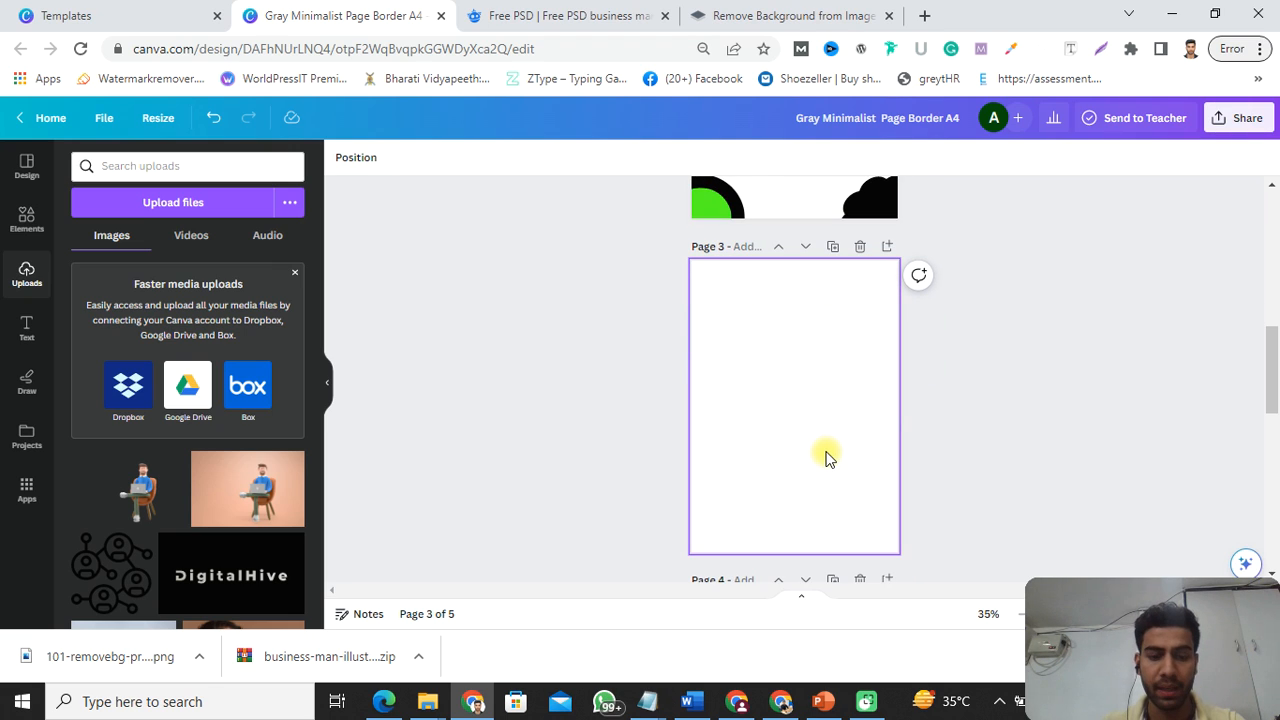
key(ctrl+v)
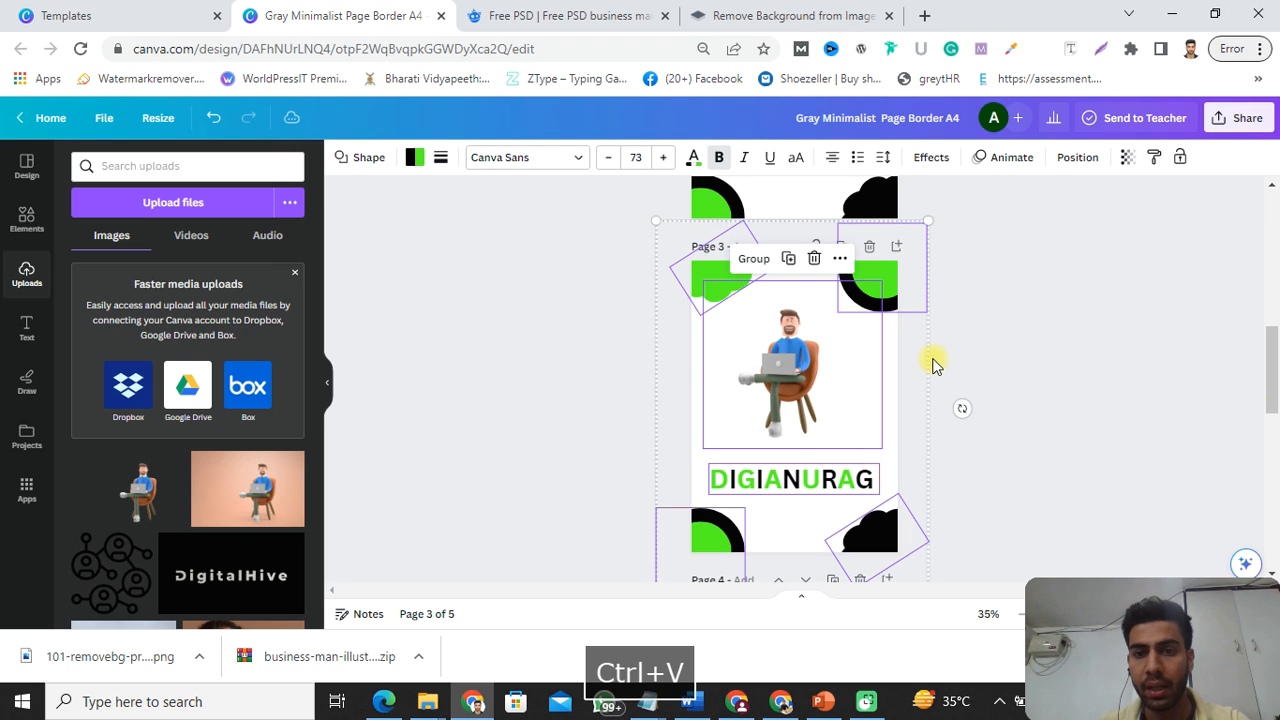
click(1085, 370)
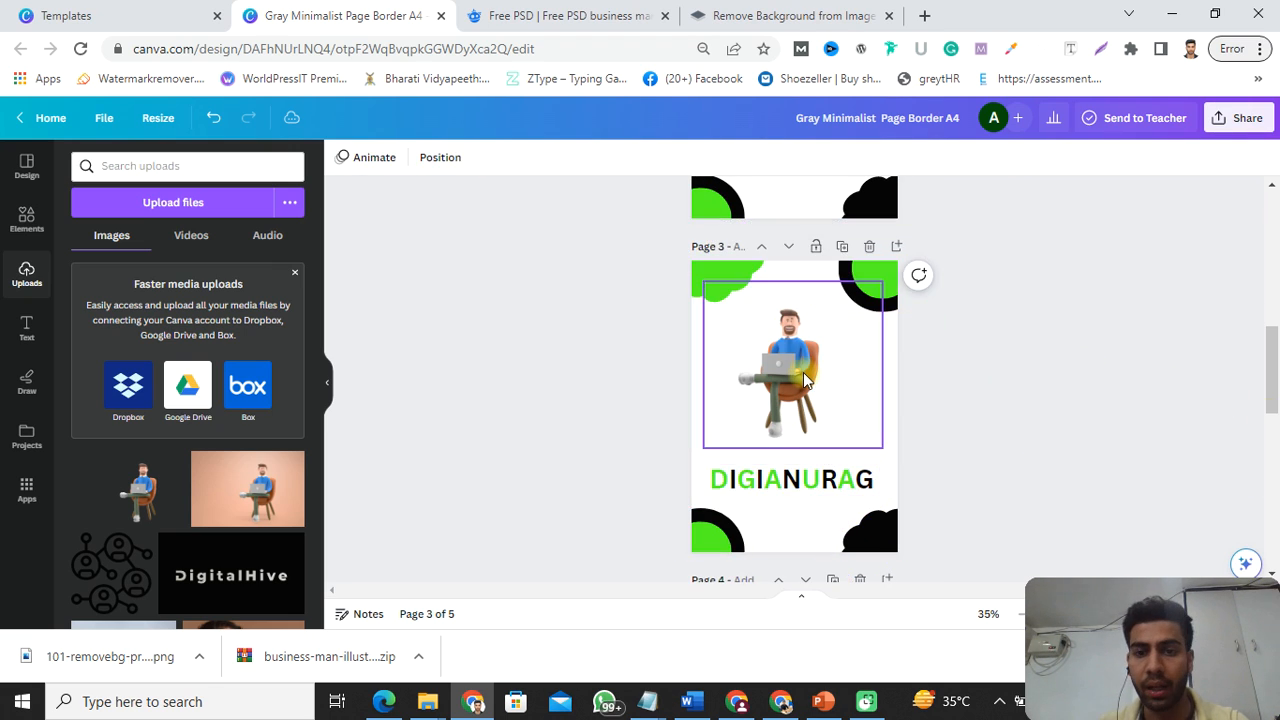
click(790, 340)
click(794, 251)
click(833, 484)
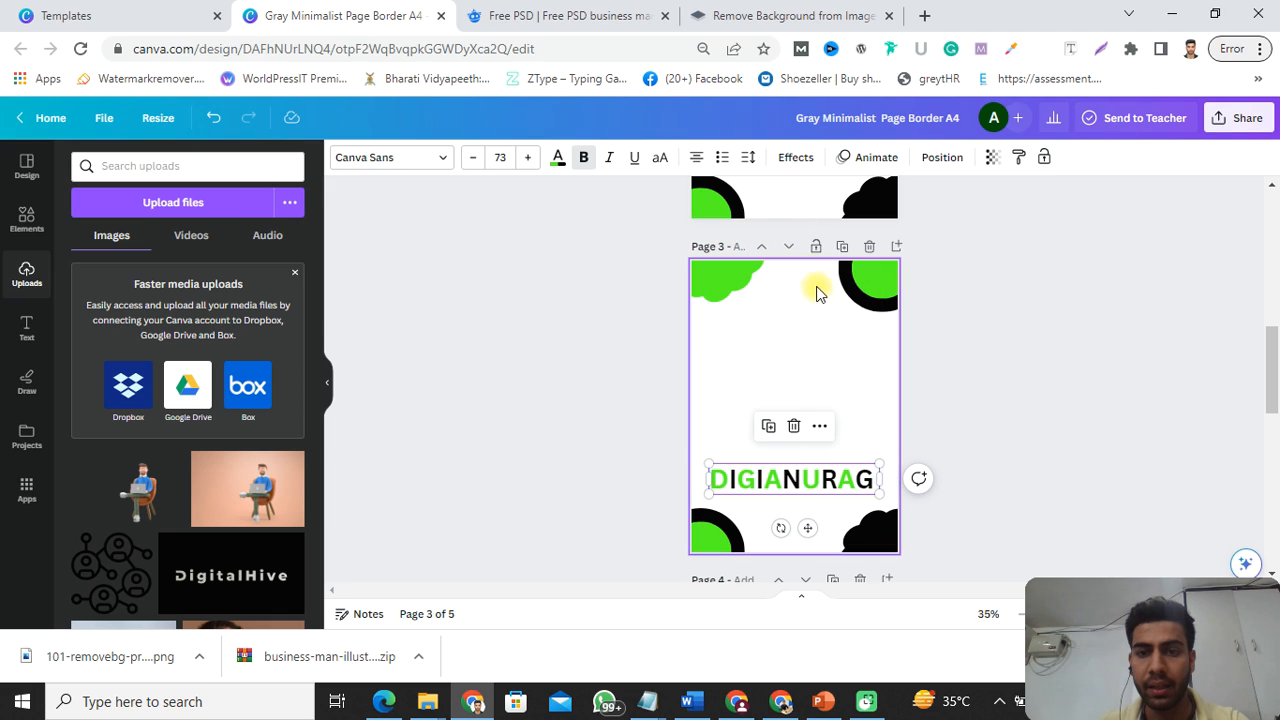
click(794, 424)
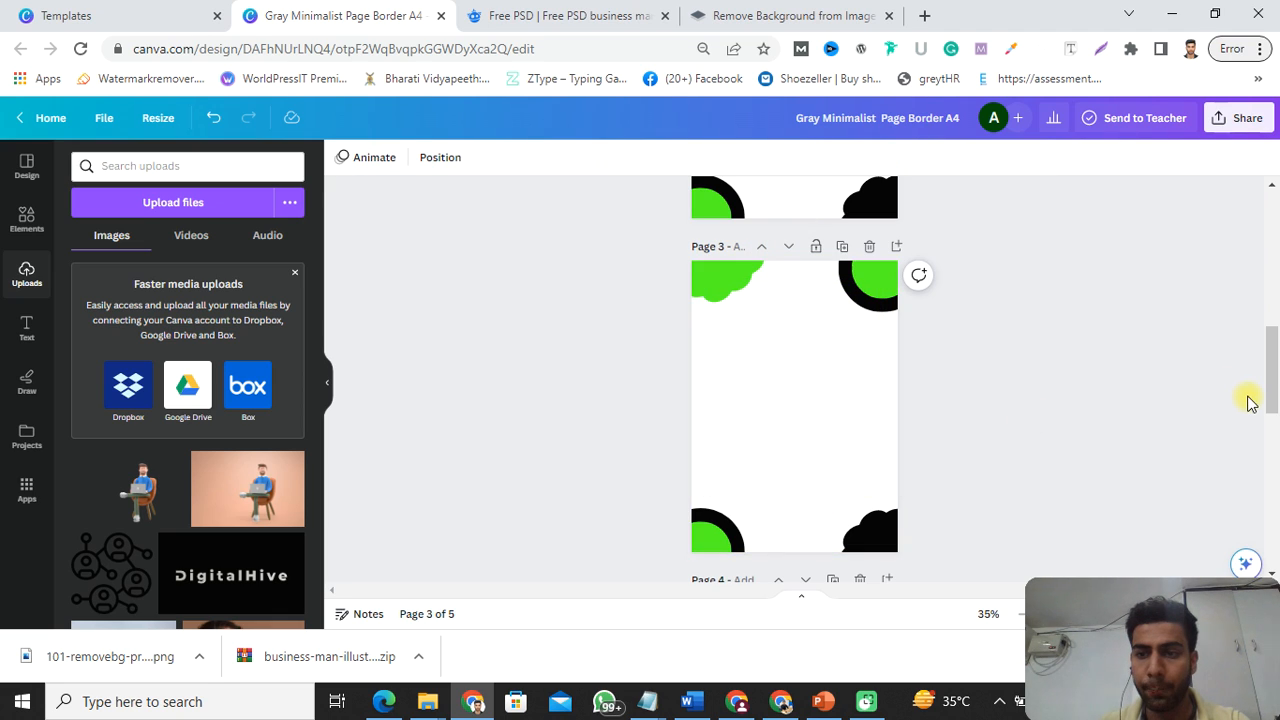
drag(1273, 371, 1273, 320)
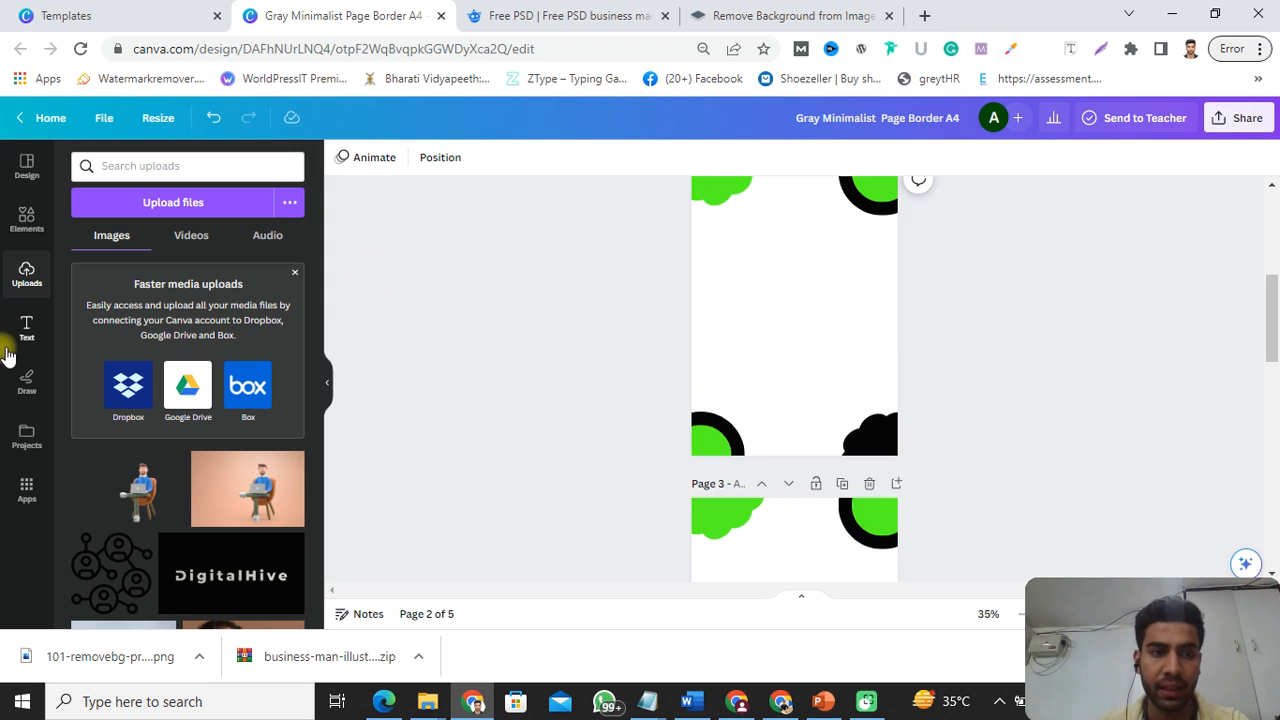
click(14, 343)
click(169, 351)
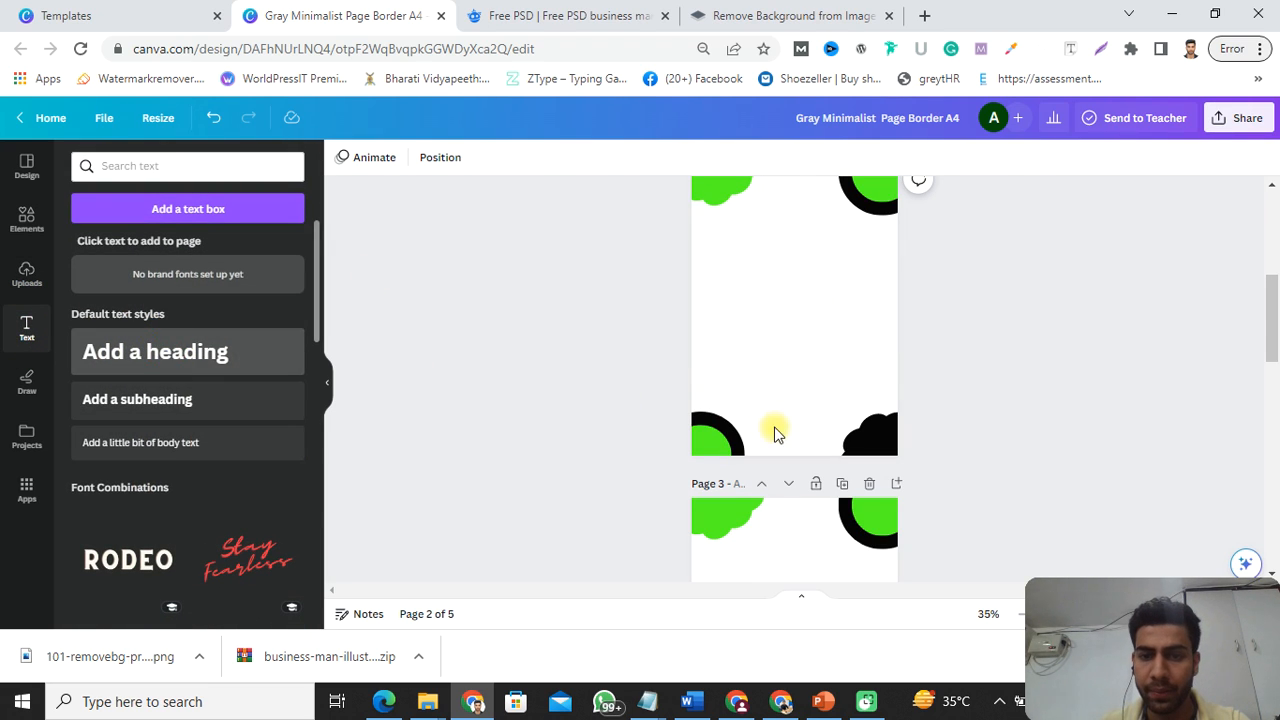
text(WWW.d)
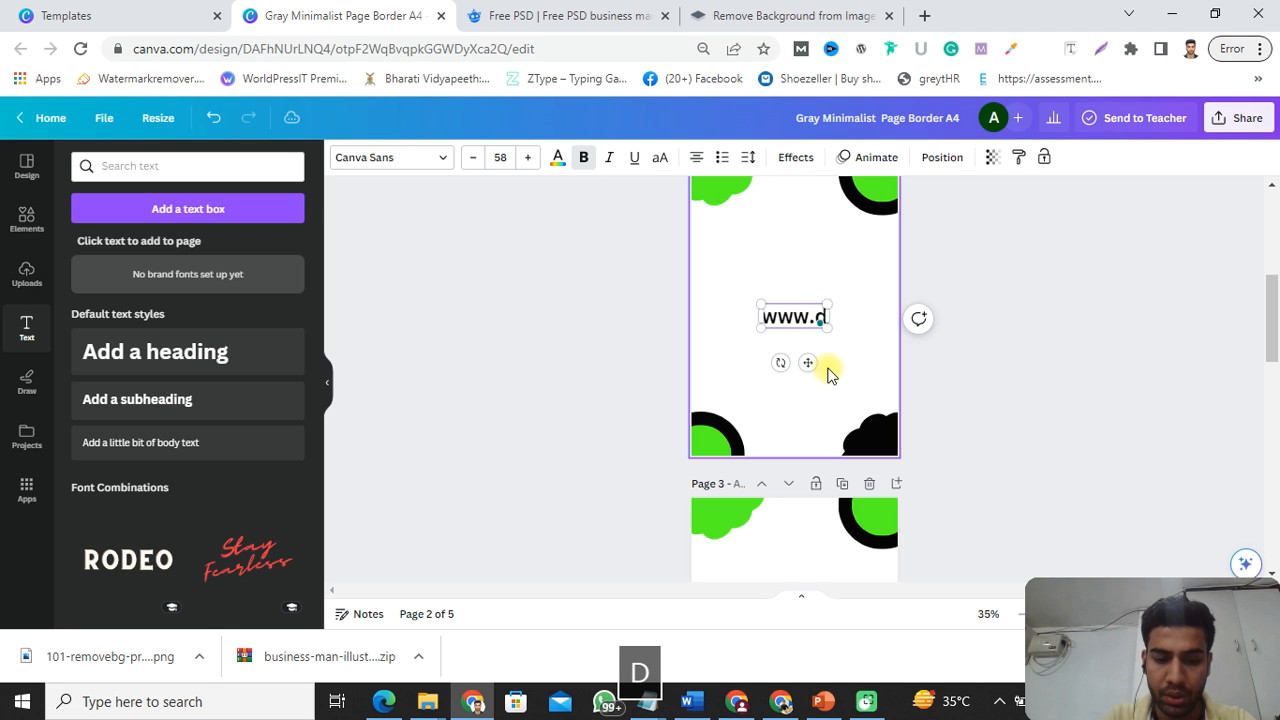
text(igianurag)
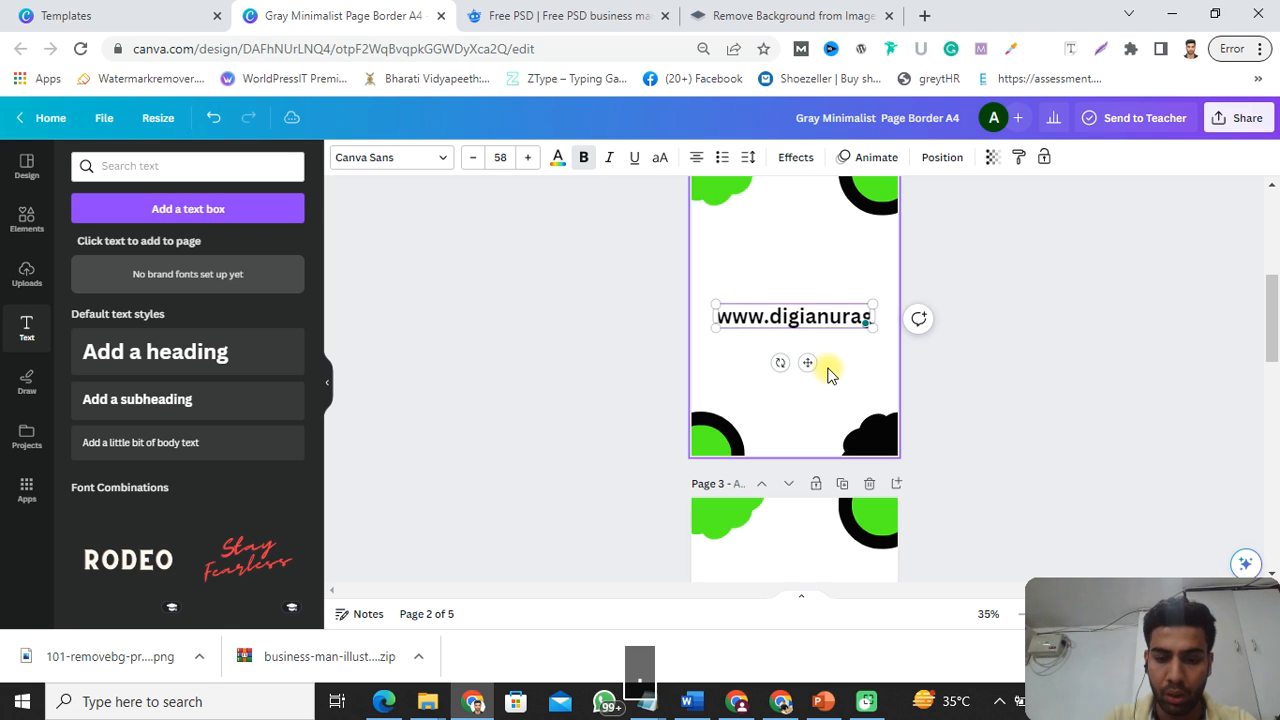
text(.com)
Shrink the website text to font size 28.4 and place it between the two bottom corner shapes of page 2
drag(690, 303, 815, 484)
drag(745, 435, 754, 438)
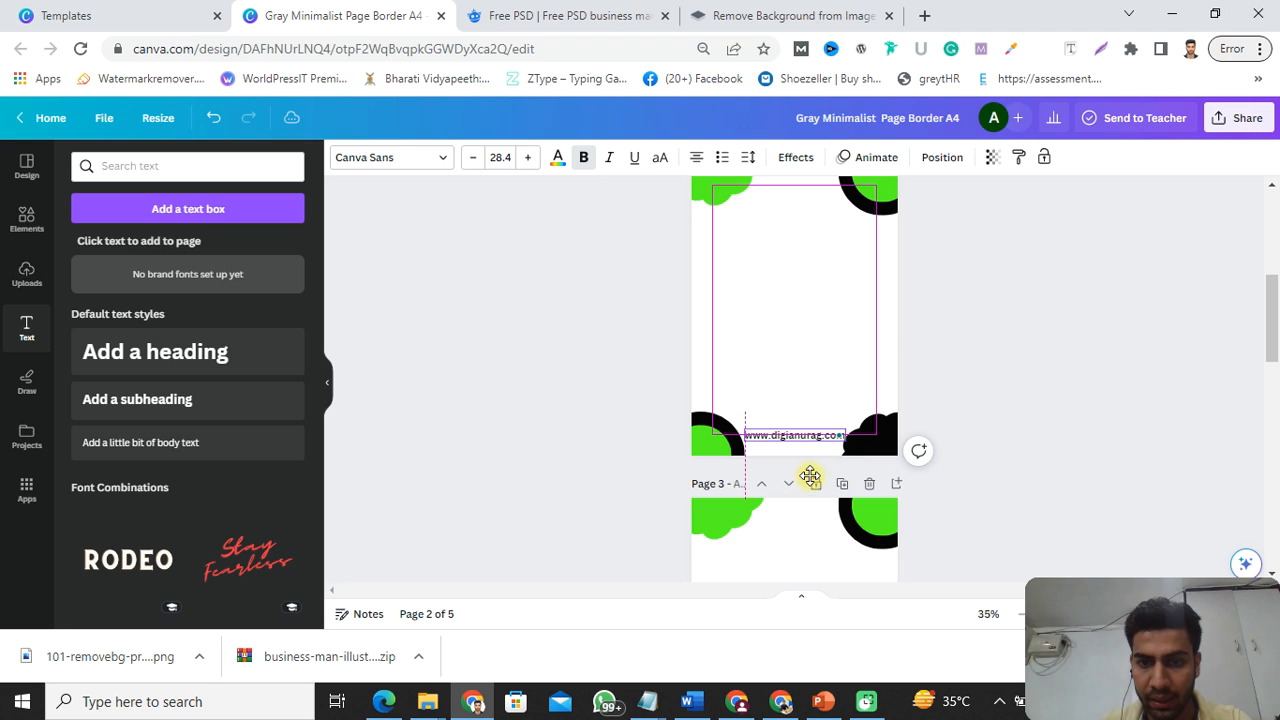
click(946, 375)
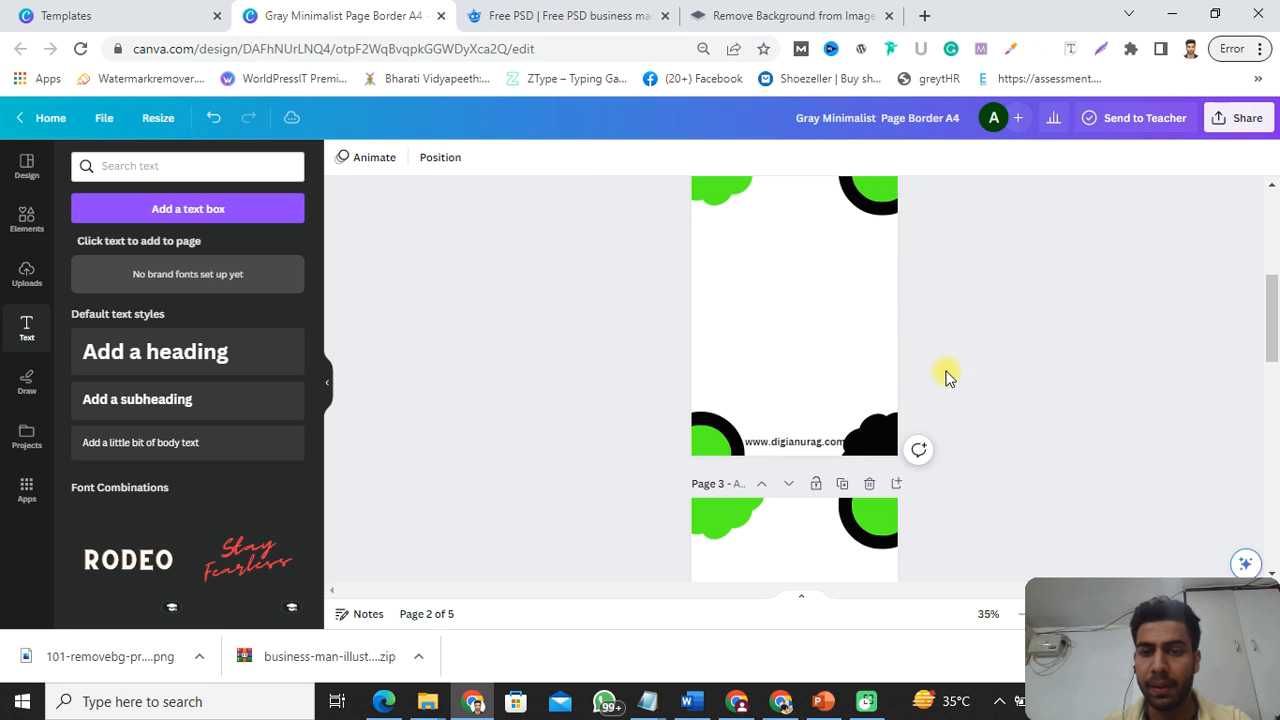
Open the link entry for the website text on page 2 and copy the flipkart.com address from a new browser tab
click(781, 443)
right_click(782, 443)
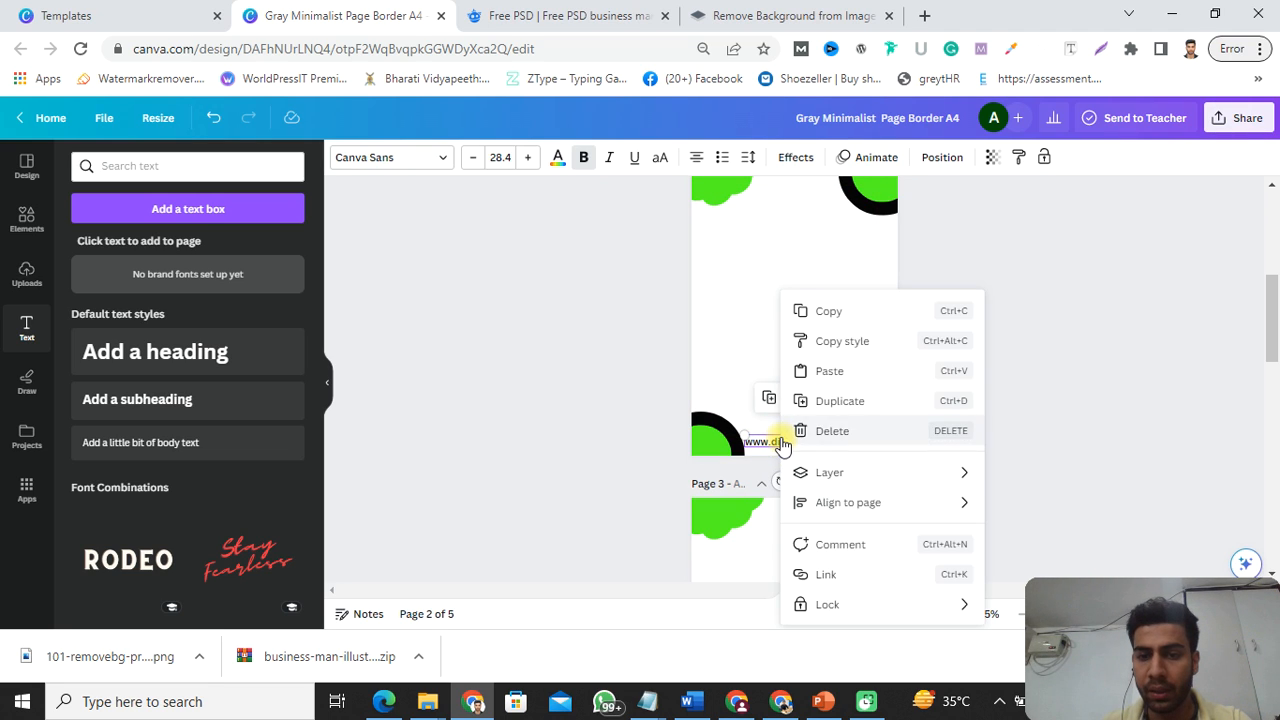
click(860, 576)
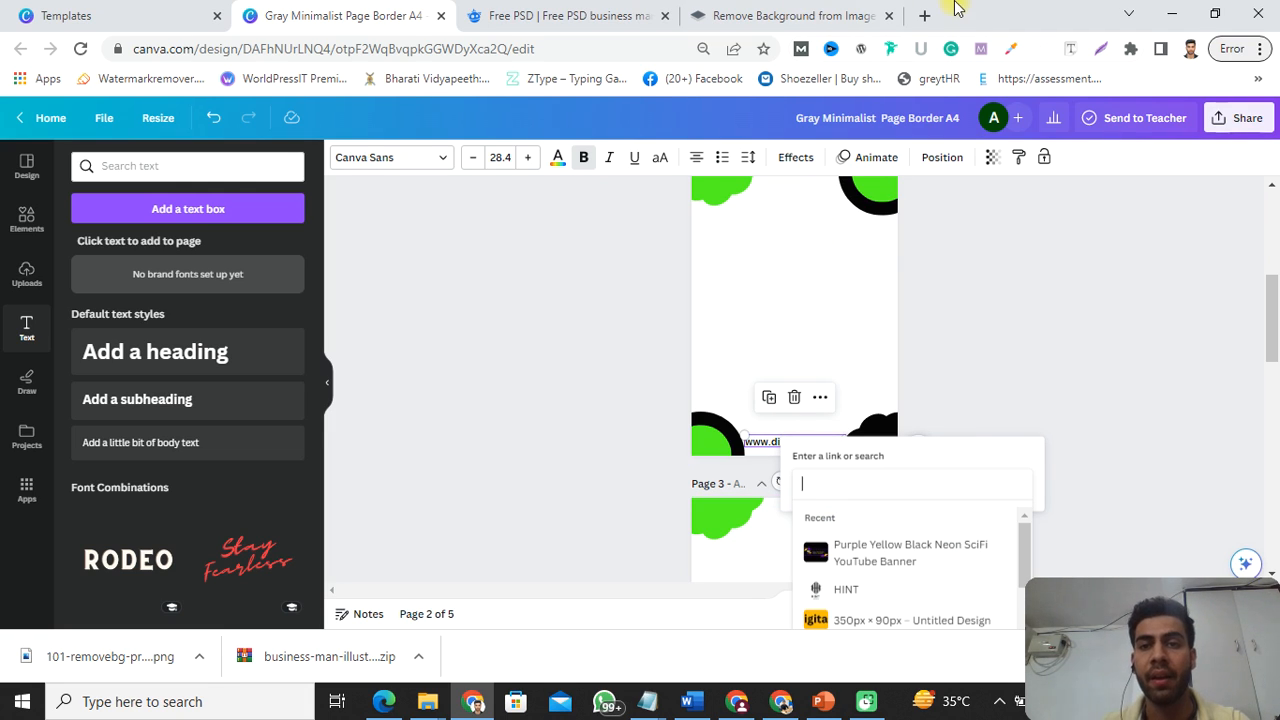
click(926, 16)
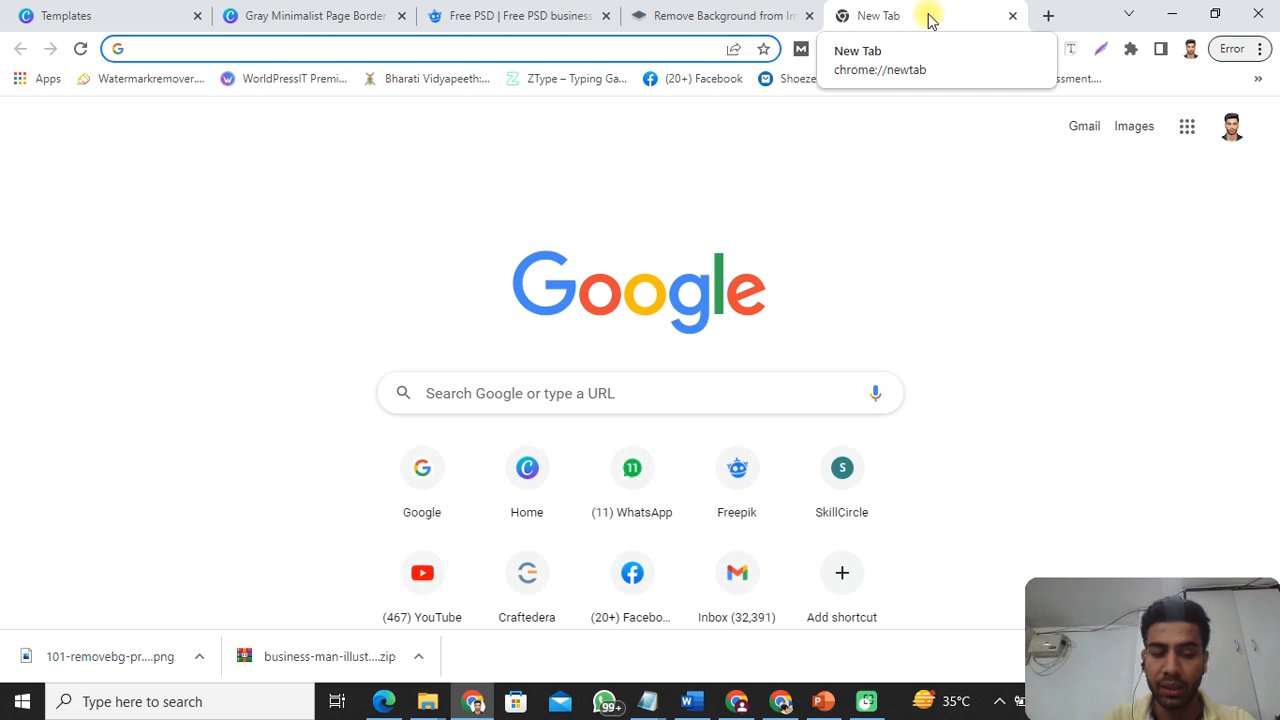
text(fli)
key(Return)
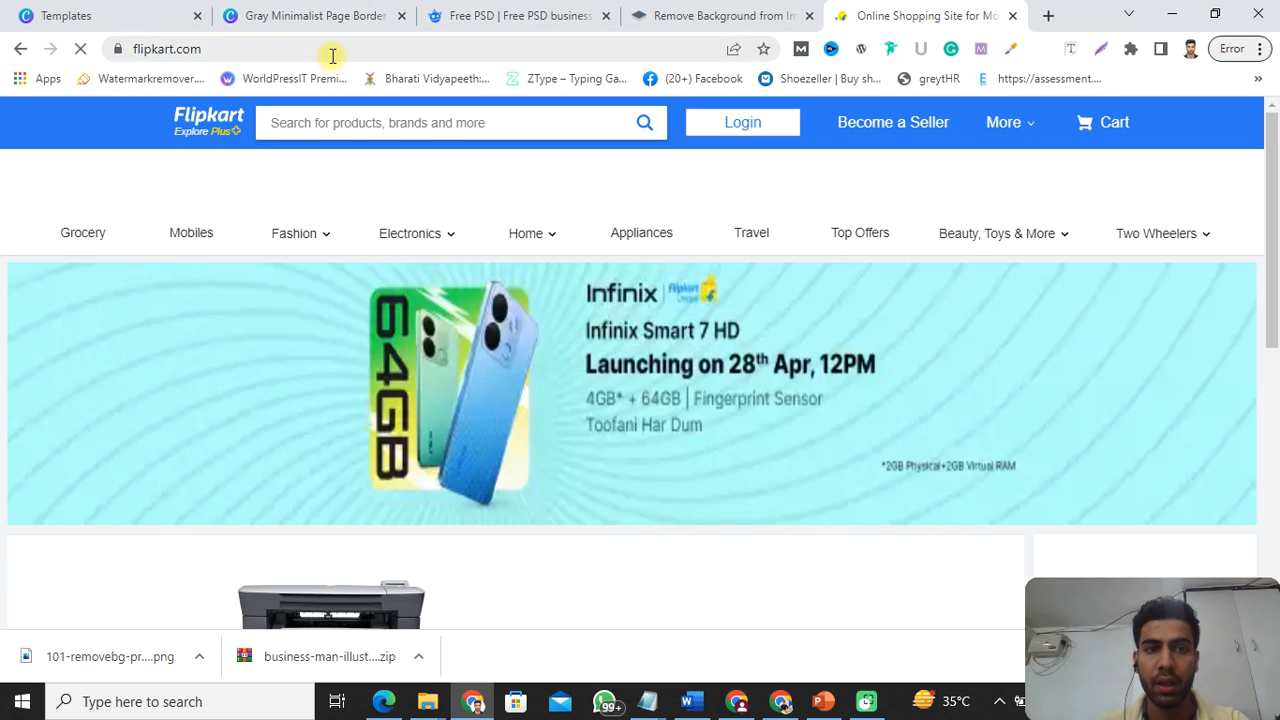
click(331, 55)
key(ctrl+a)
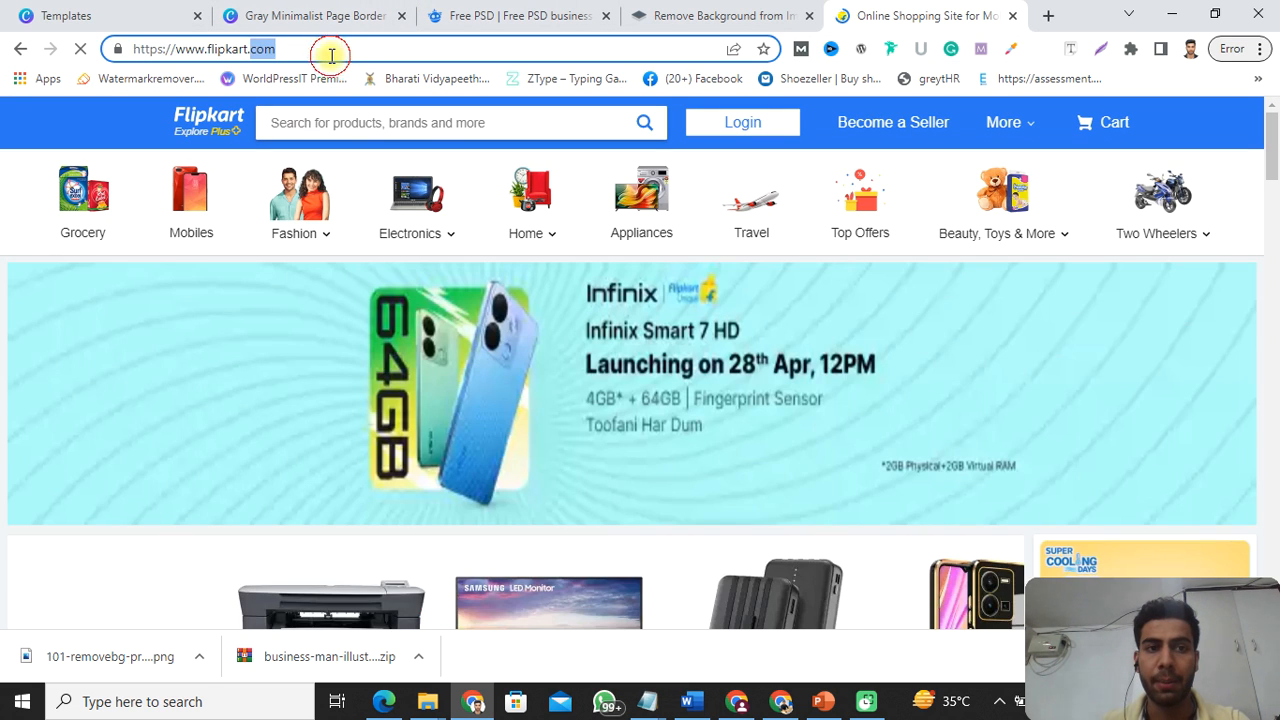
key(ctrl+c)
click(676, 15)
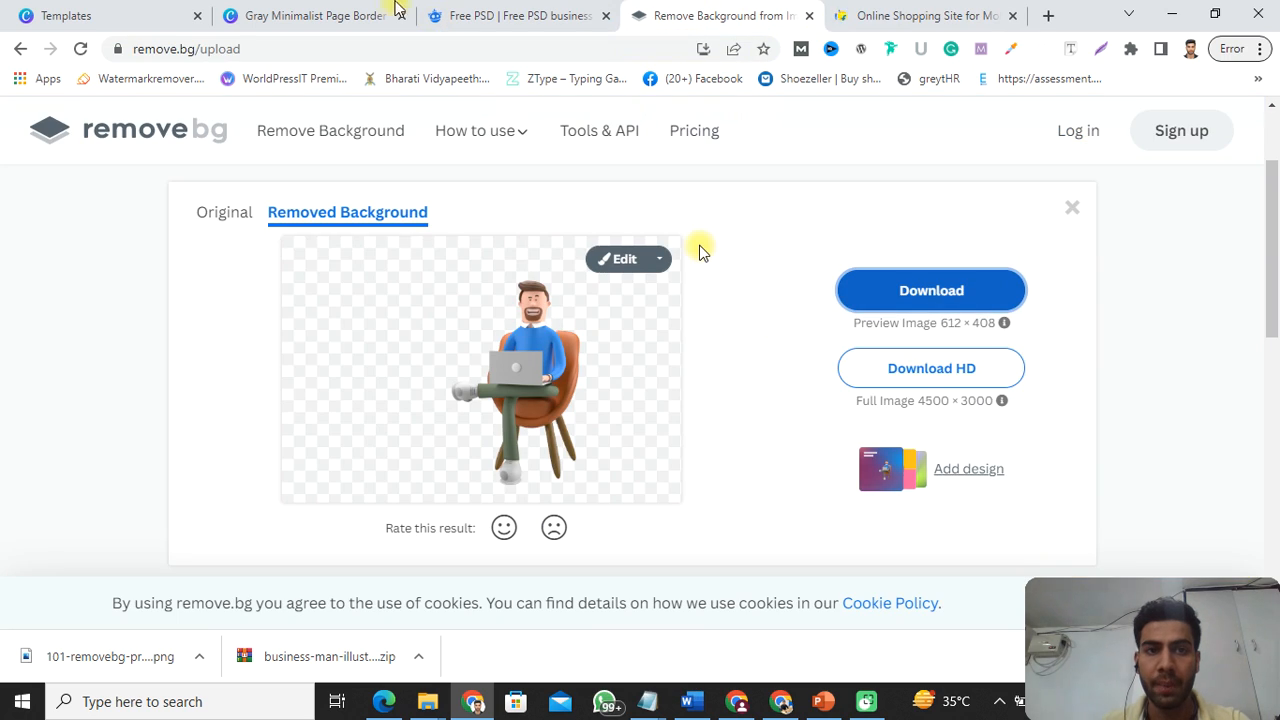
click(230, 12)
click(808, 489)
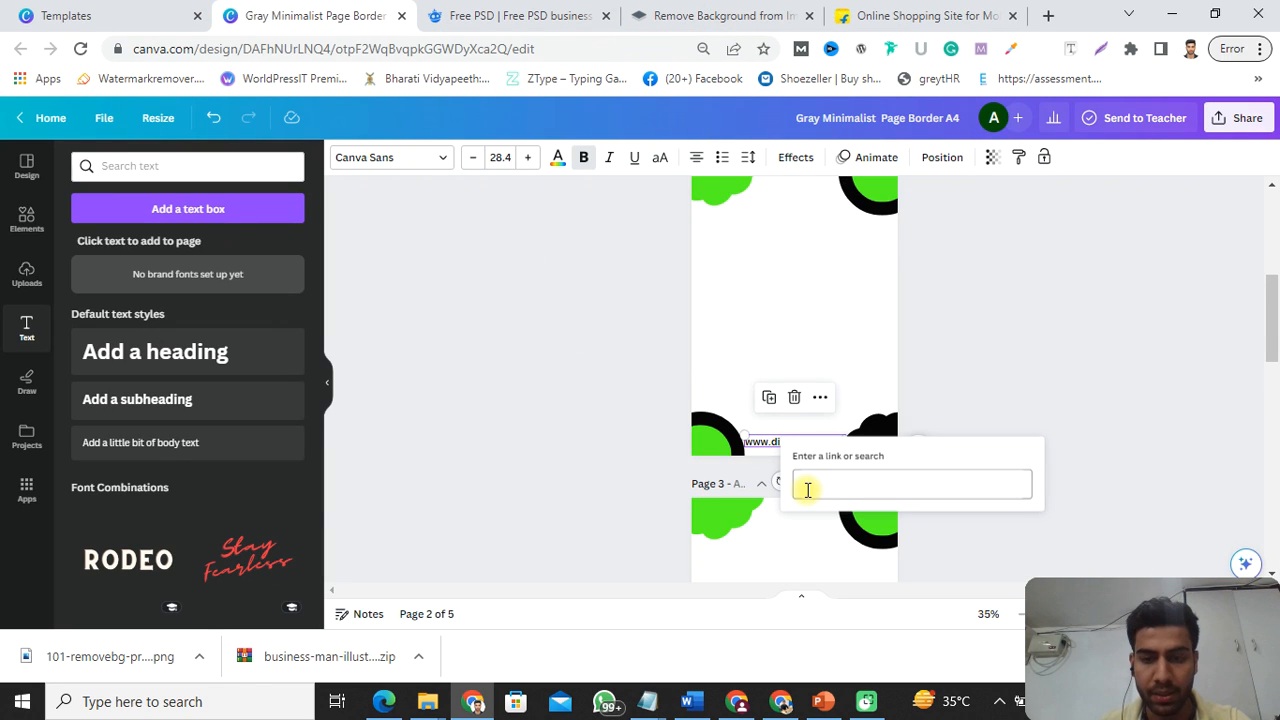
key(ctrl+v)
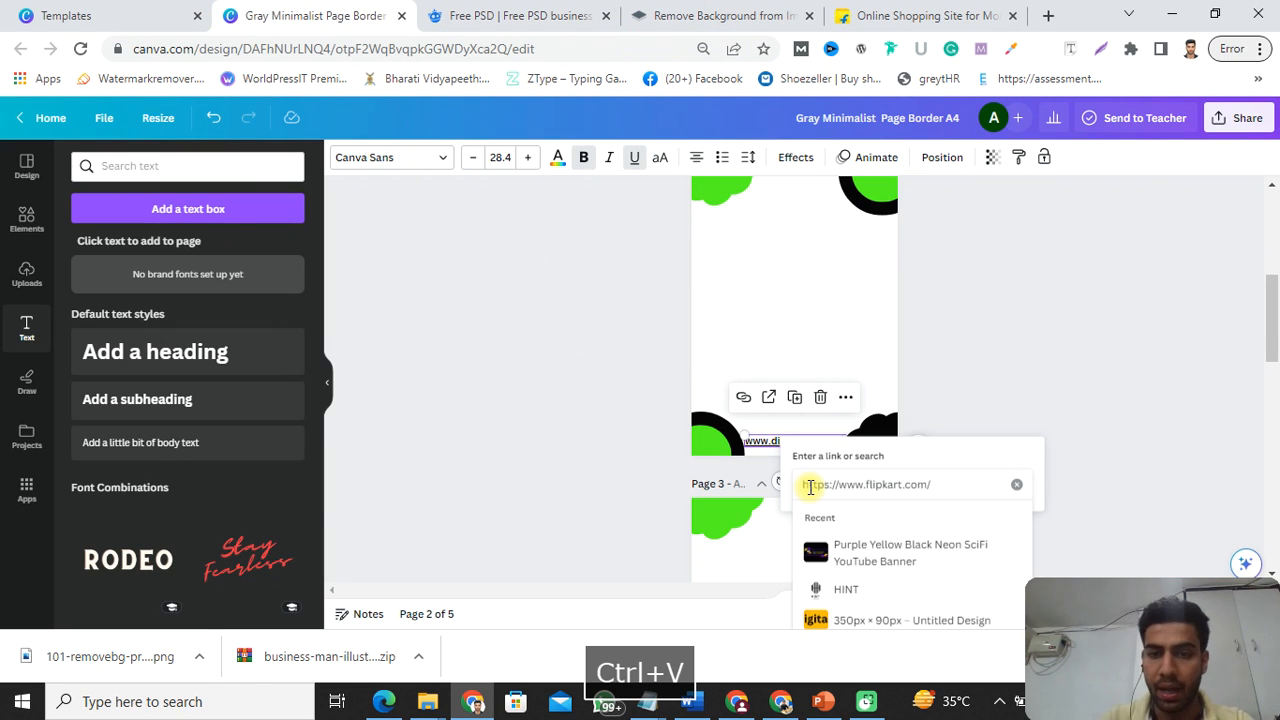
key(Return)
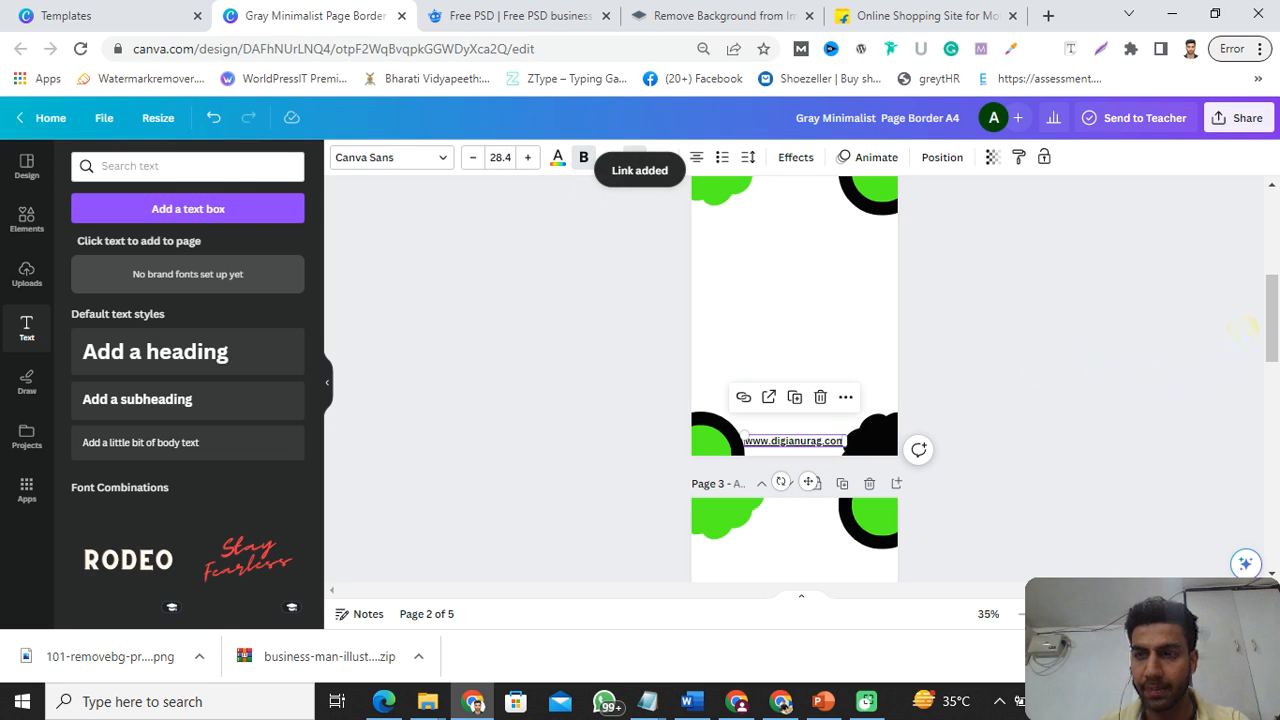
Add the heading "Connect with us" to page 5 and move it into the upper part of the page
drag(1276, 316, 1276, 521)
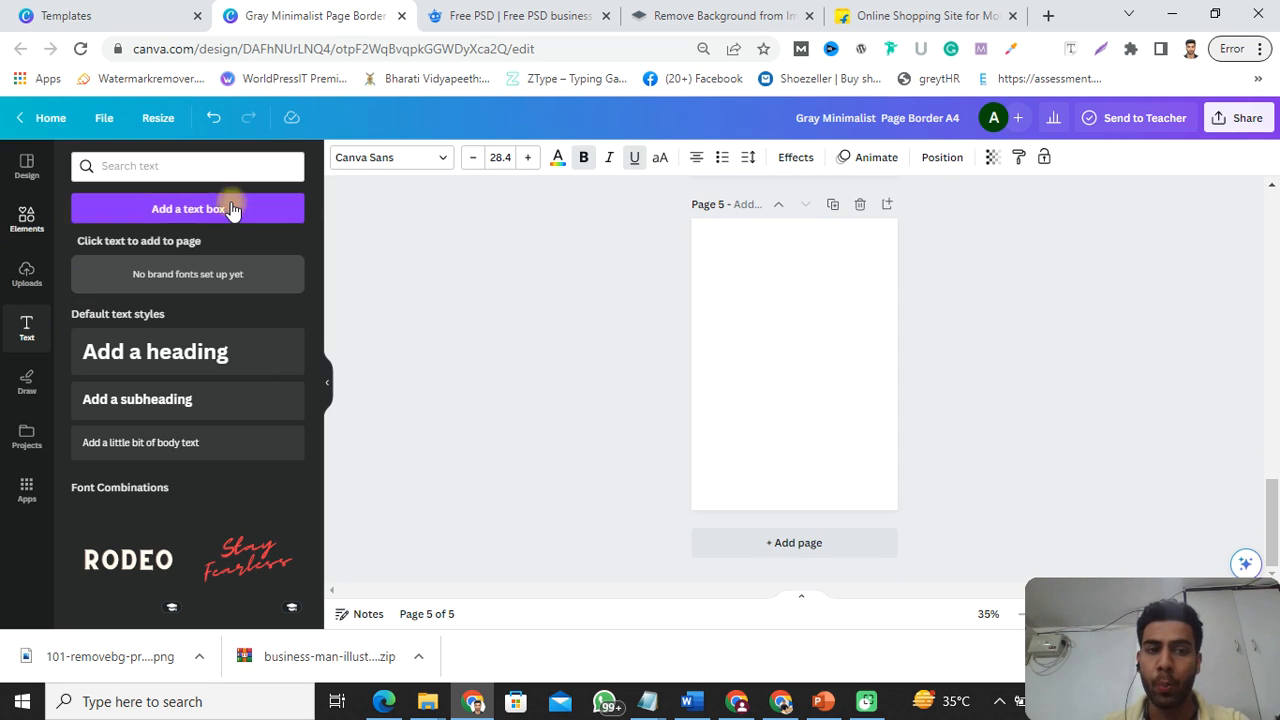
click(130, 350)
text(C)
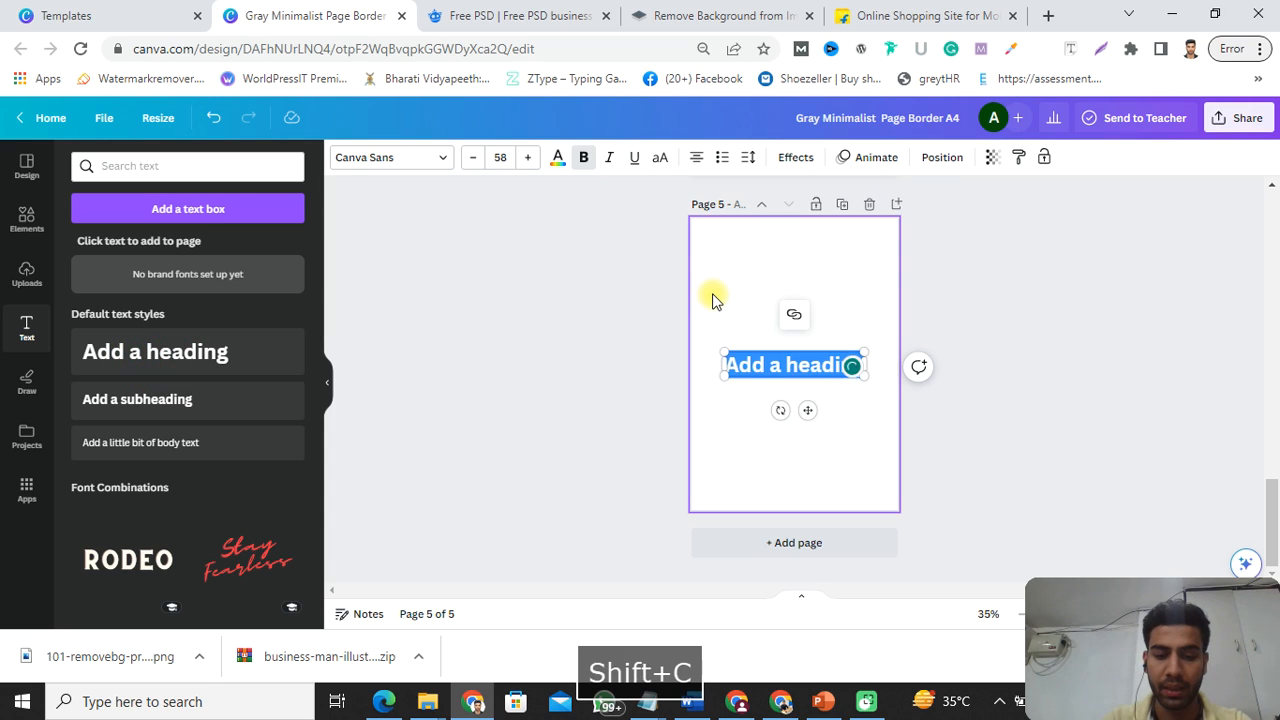
text(onnect with us)
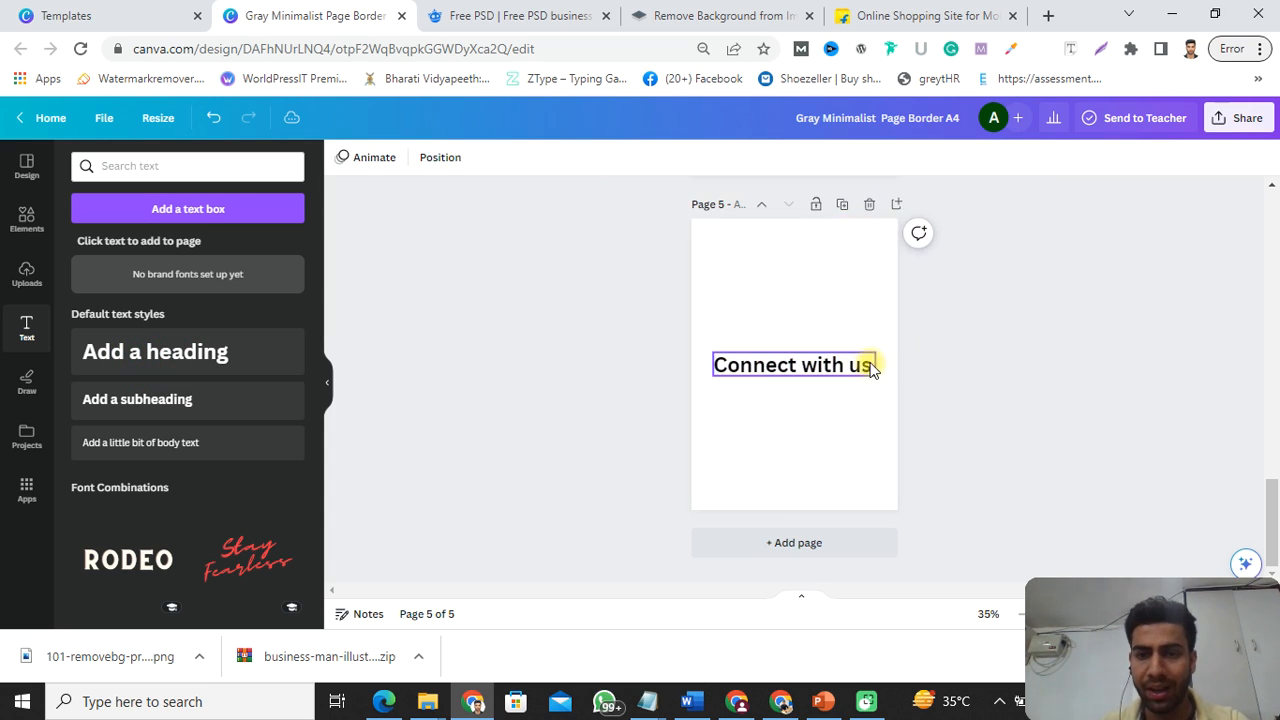
drag(837, 366, 831, 292)
click(1050, 368)
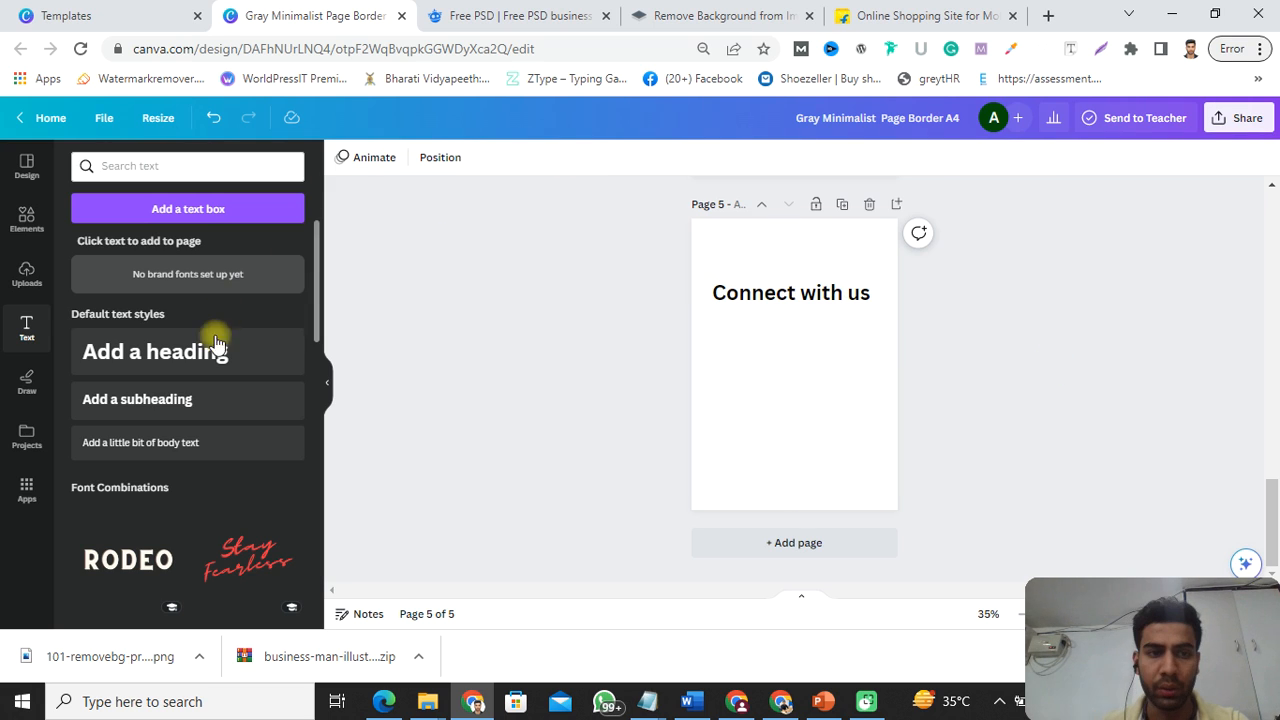
Search the elements for "whatsapp icon", add the solid green WhatsApp graphic and place it small below the left part of the page 5 heading
click(26, 220)
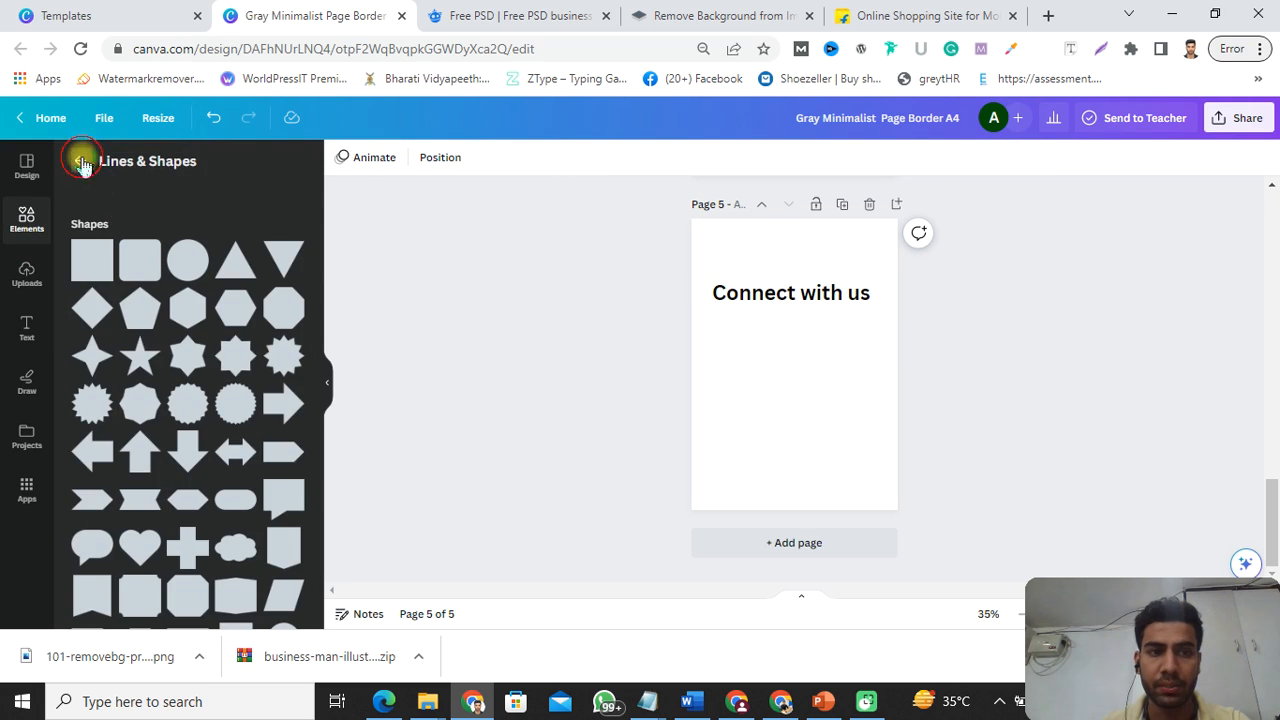
click(80, 152)
click(155, 170)
text(whats)
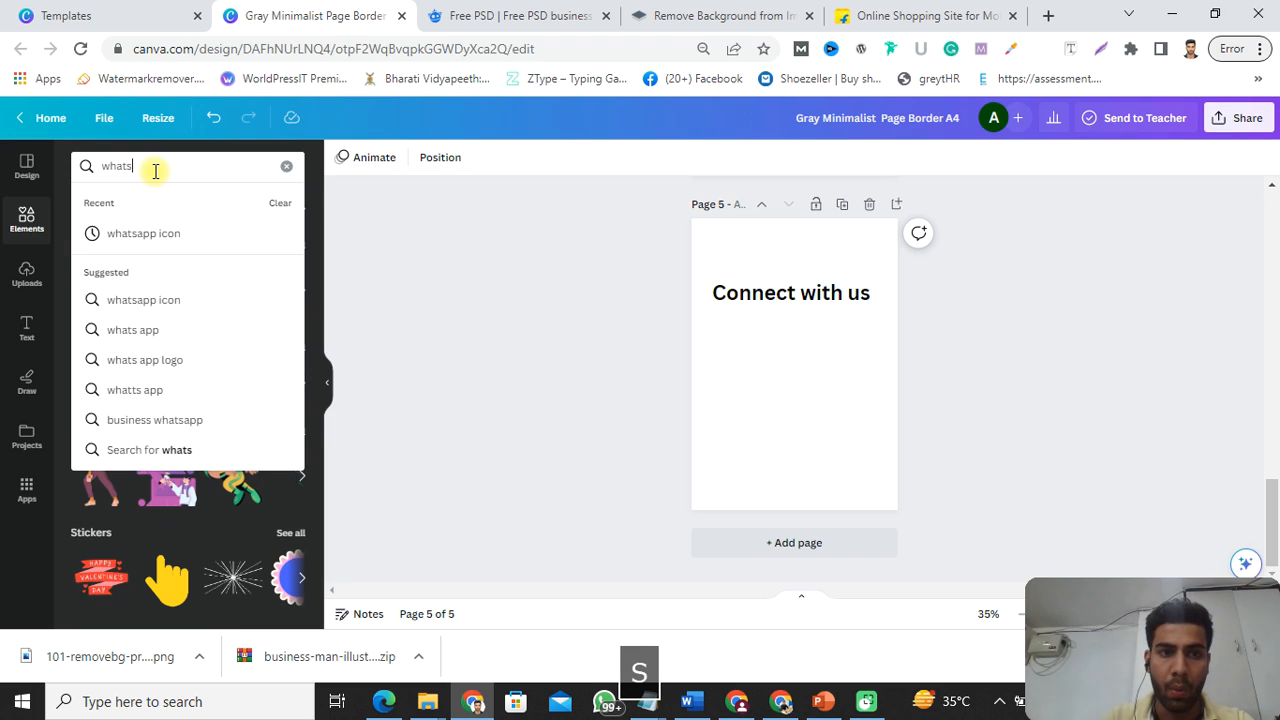
click(166, 233)
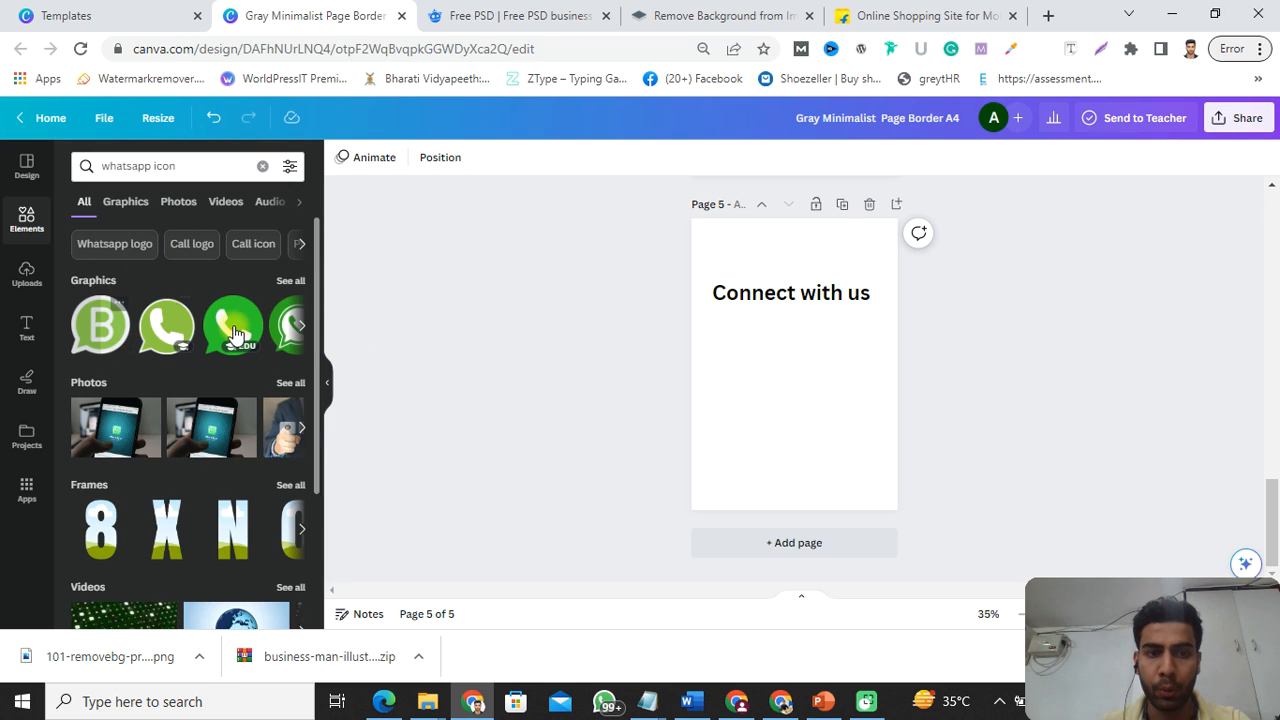
click(233, 333)
drag(837, 324, 777, 376)
drag(764, 427, 748, 392)
click(600, 346)
Add a heading reading "chat" to page 5 and align it just to the right of the WhatsApp icon
click(33, 343)
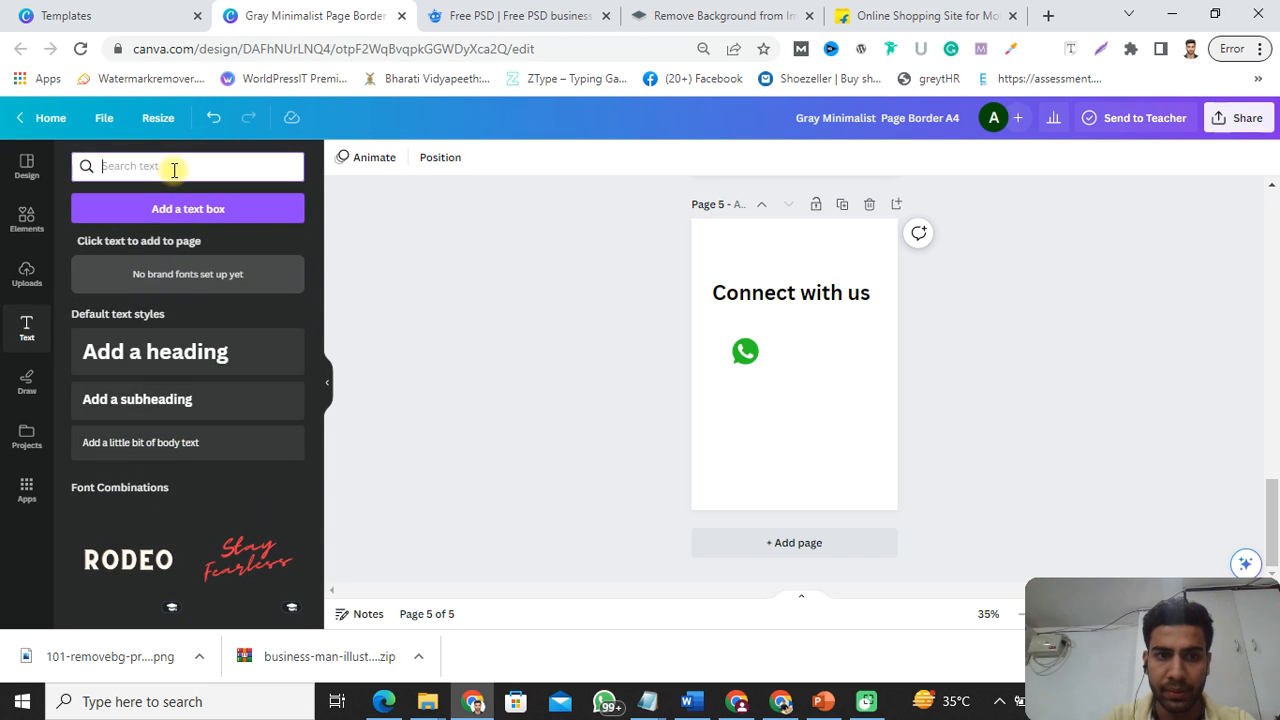
click(190, 350)
text(Chat)
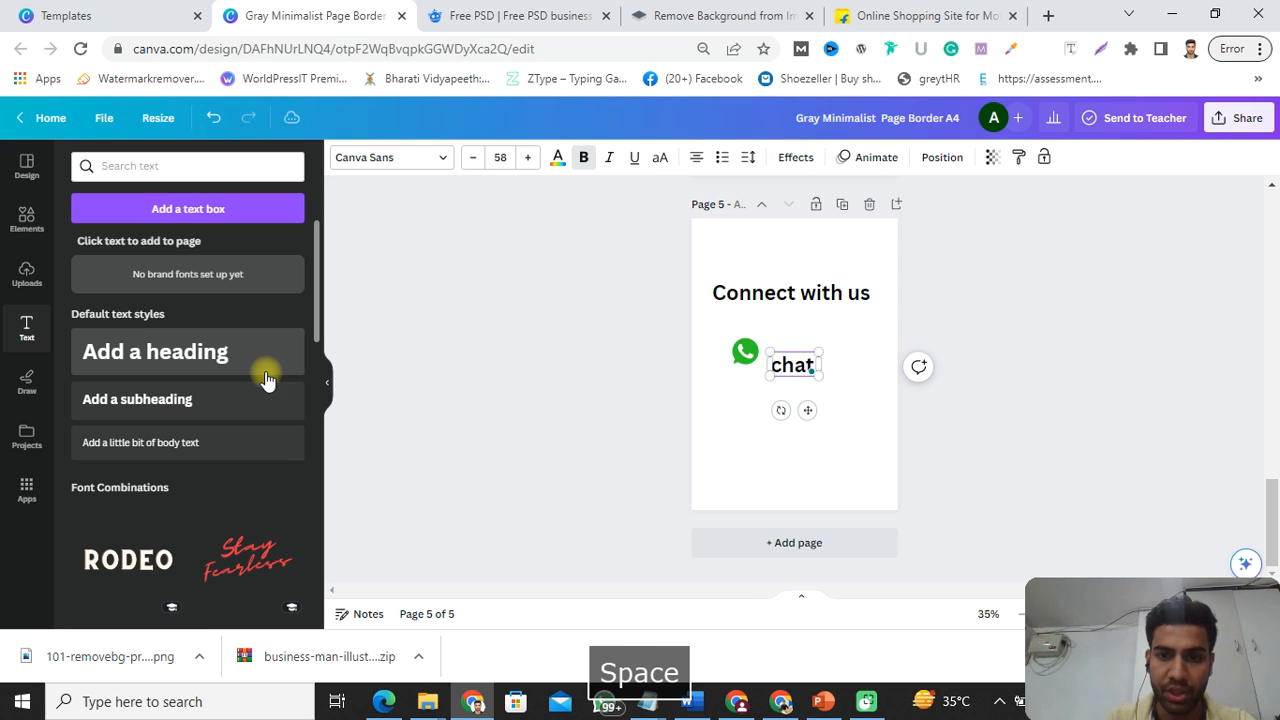
click(946, 508)
mouse_move(764, 367)
mouse_down()
mouse_move(792, 347)
mouse_move(768, 351)
mouse_up()
click(971, 357)
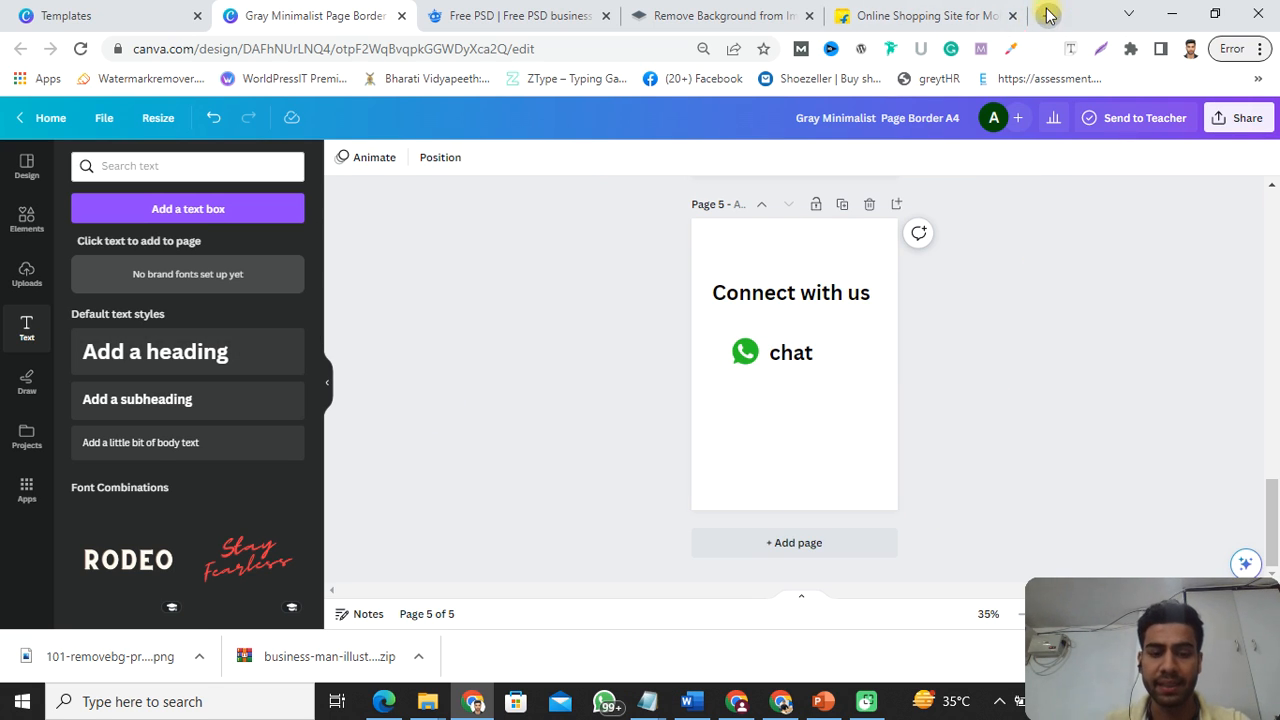
Search Google in a new browser tab for "whatsapp link generator" and open the Walink site "Create WhatsApp links"
click(1047, 14)
text(goo)
key(Return)
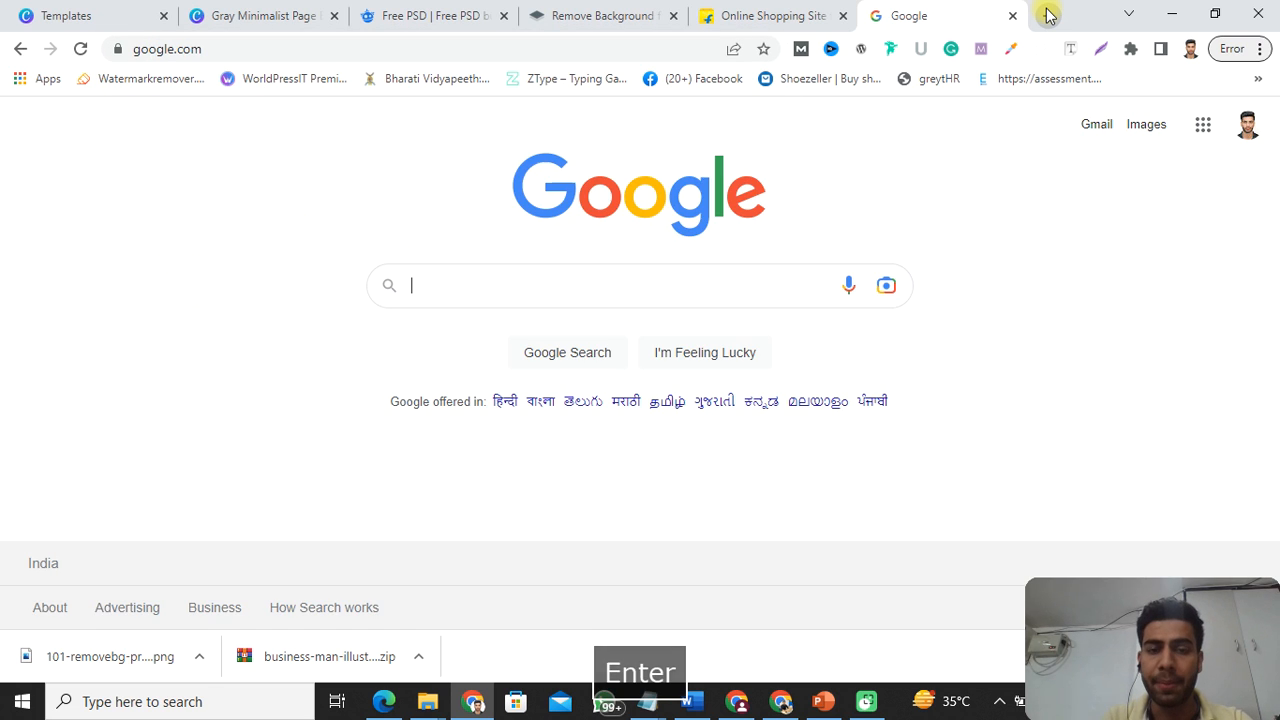
text(what)
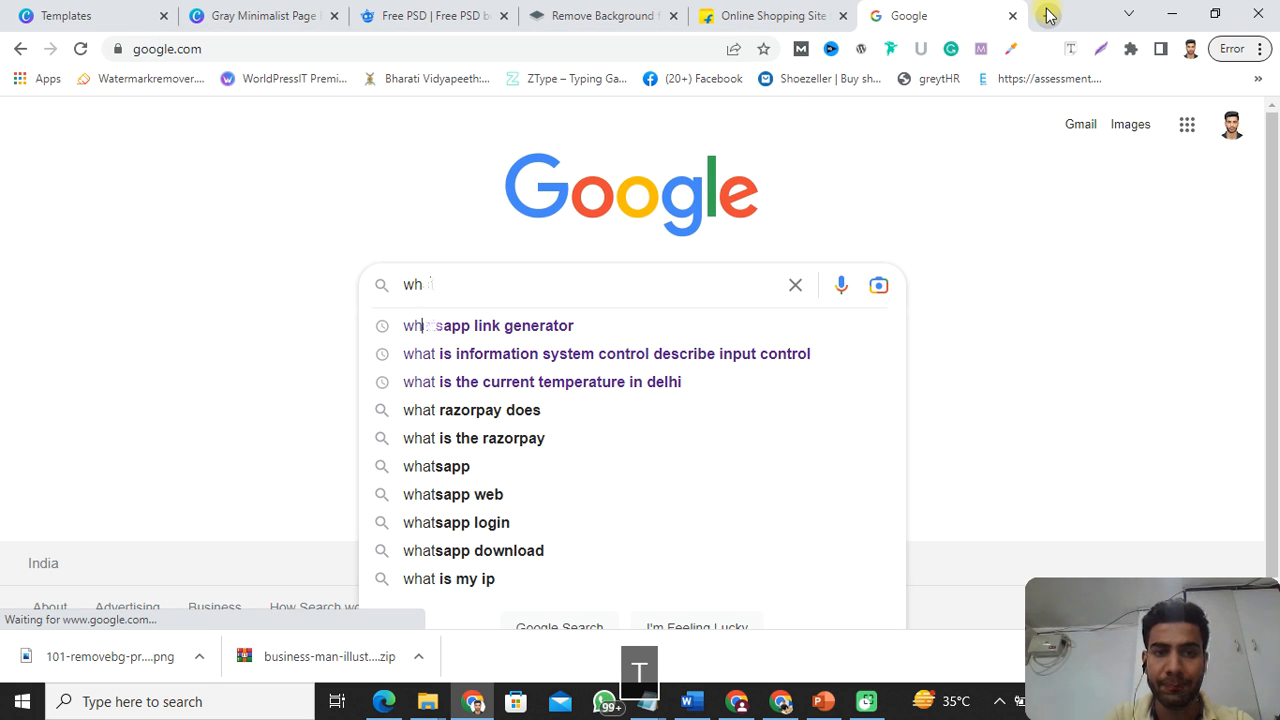
key(Down)
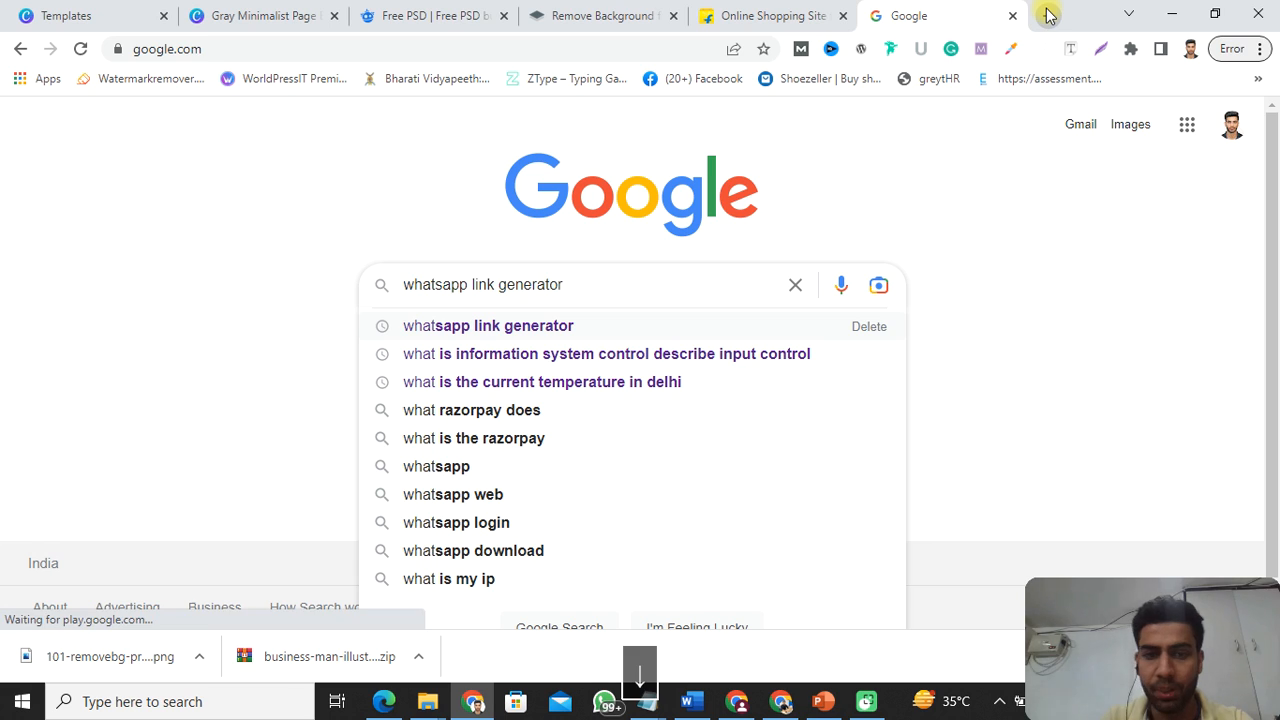
key(Return)
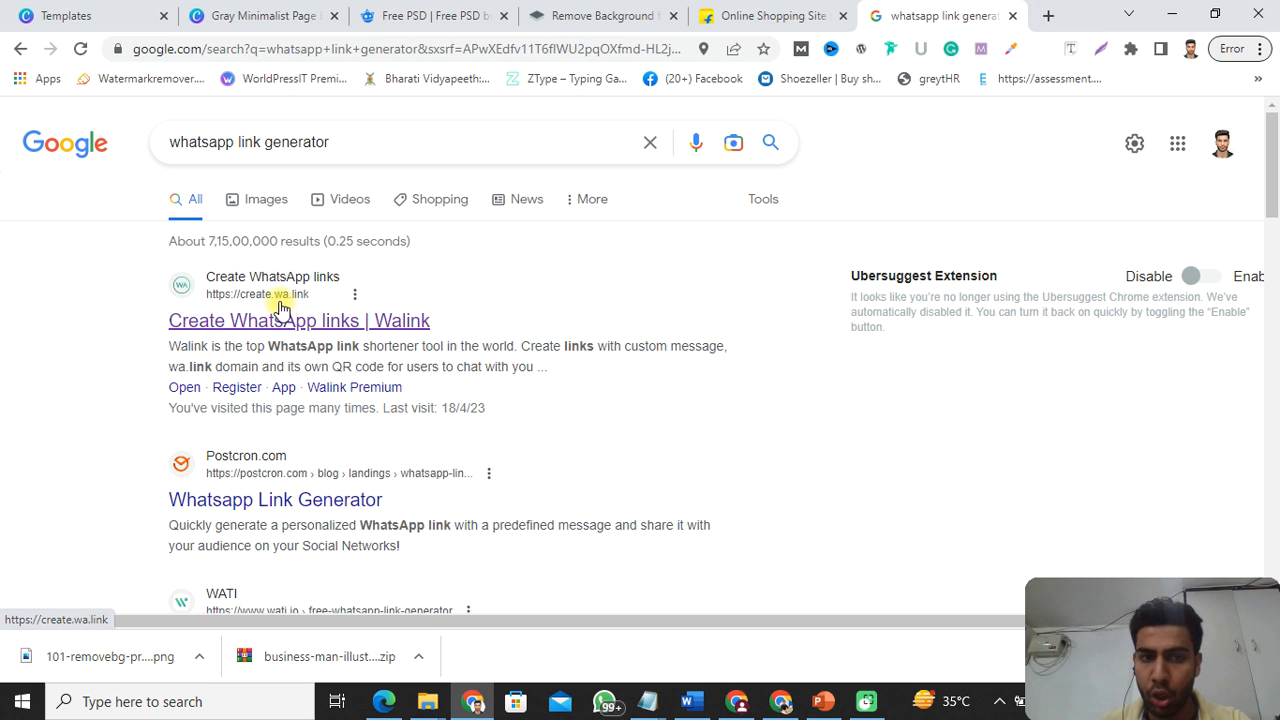
click(283, 320)
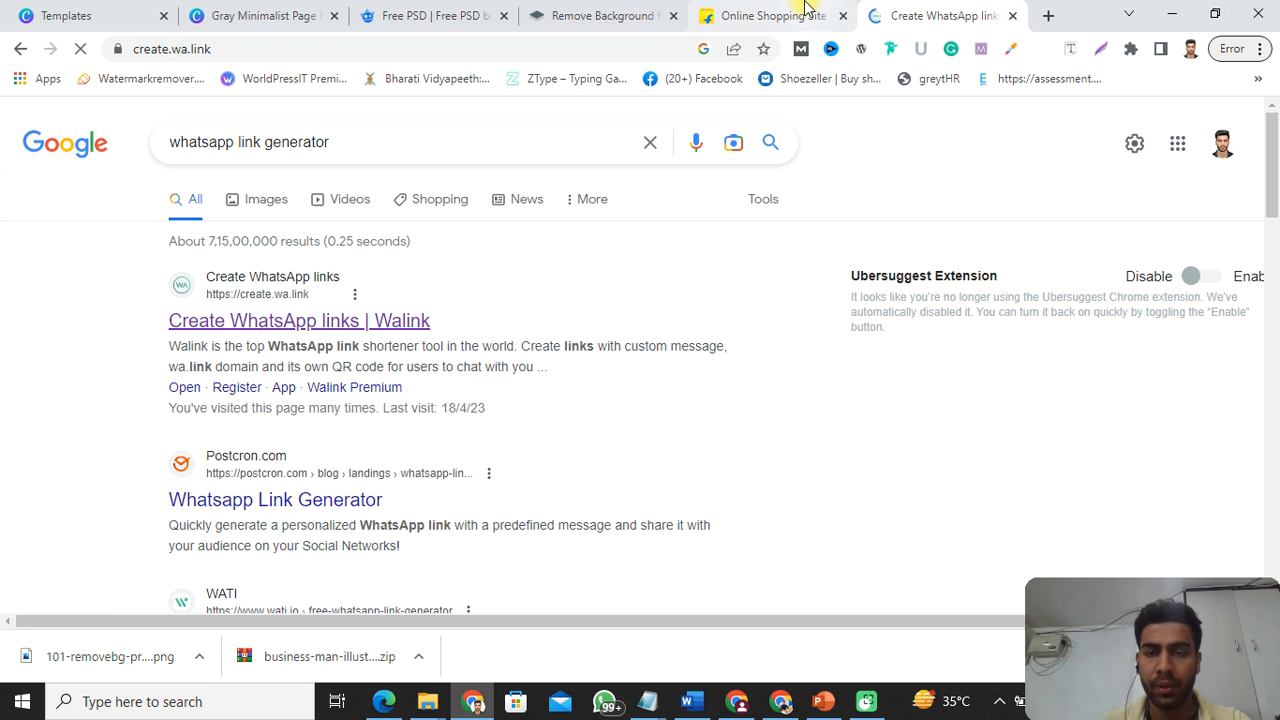
Fill in the free link form with the WhatsApp phone number and the custom message "Hi Digianurag i want to connect"
scroll(517, 377, down, 4)
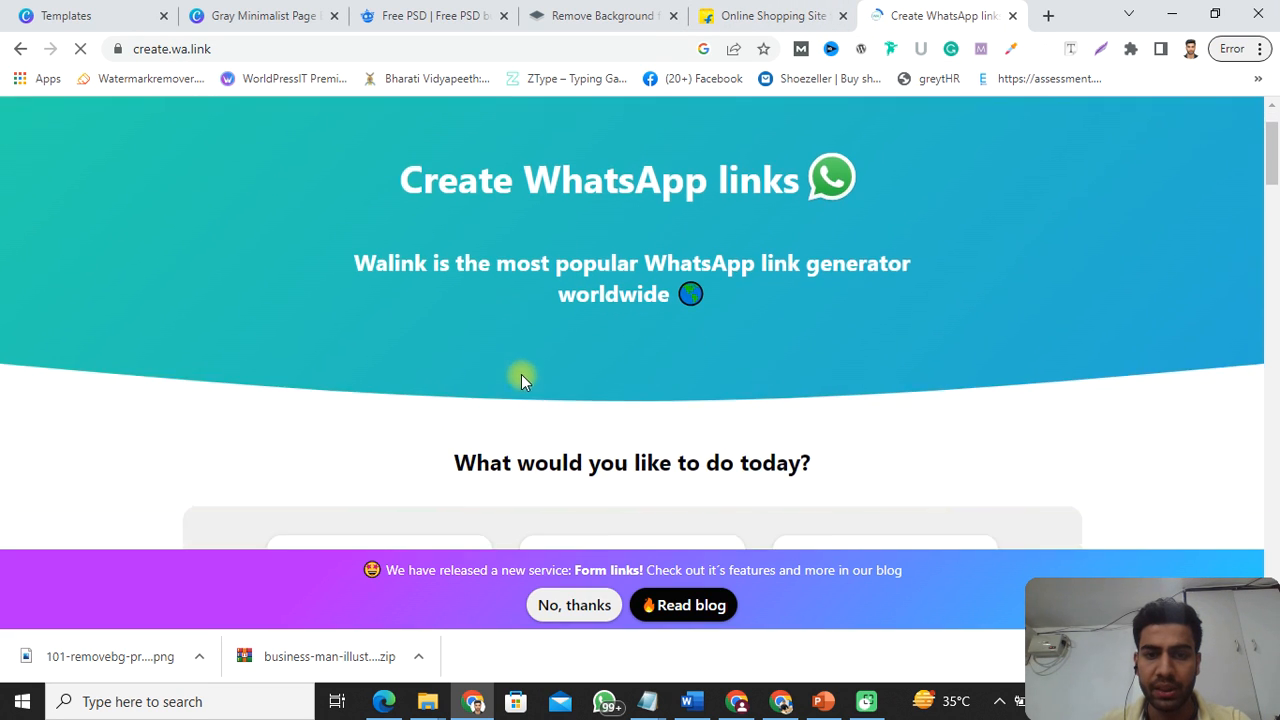
click(416, 272)
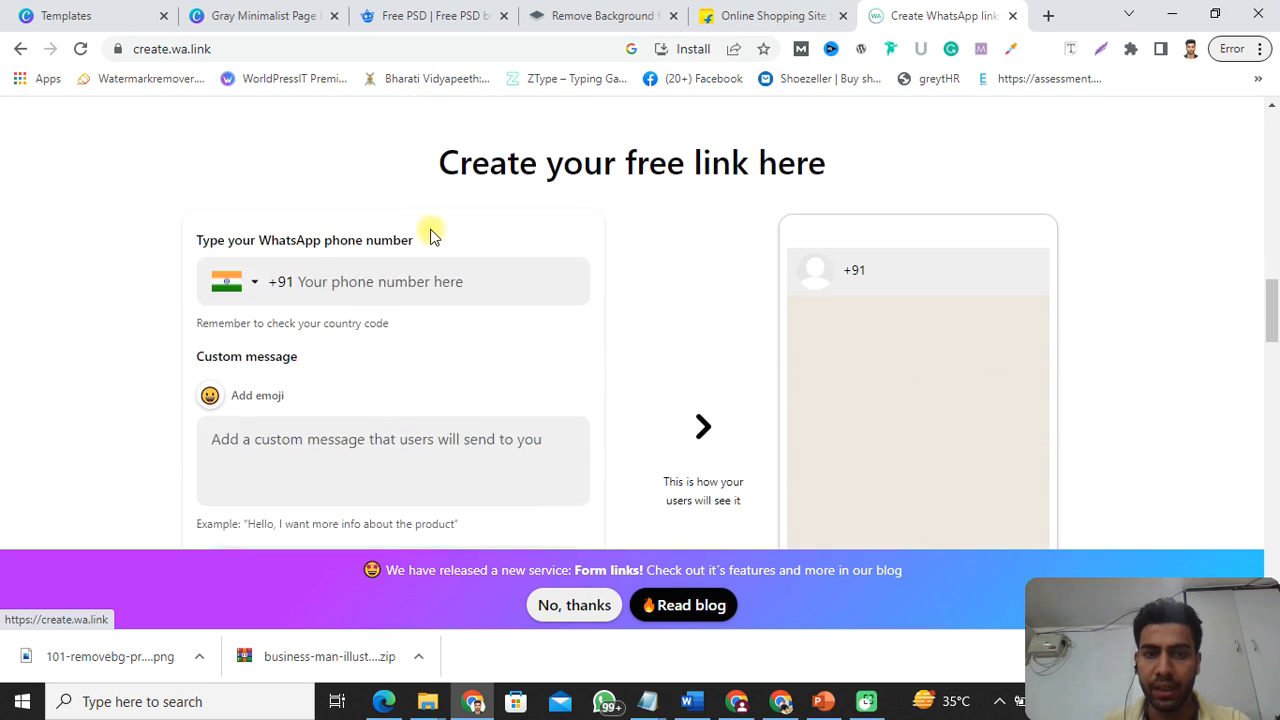
click(355, 273)
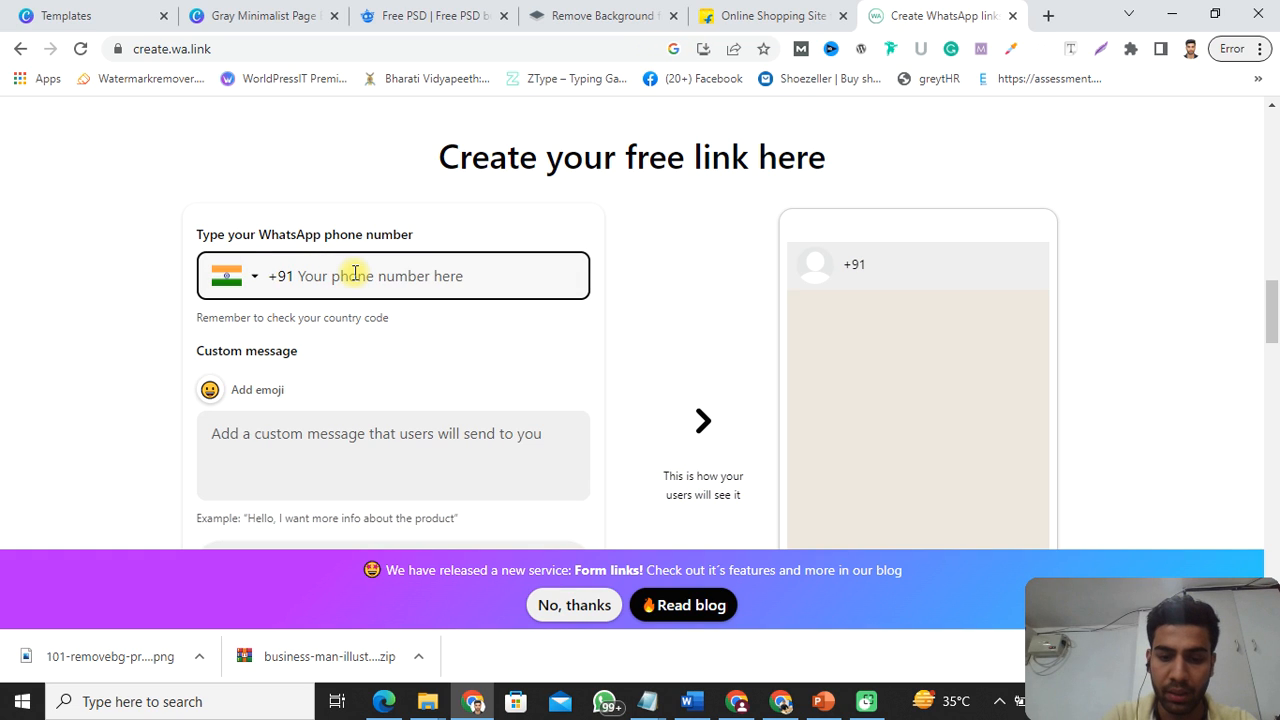
text(876 3)
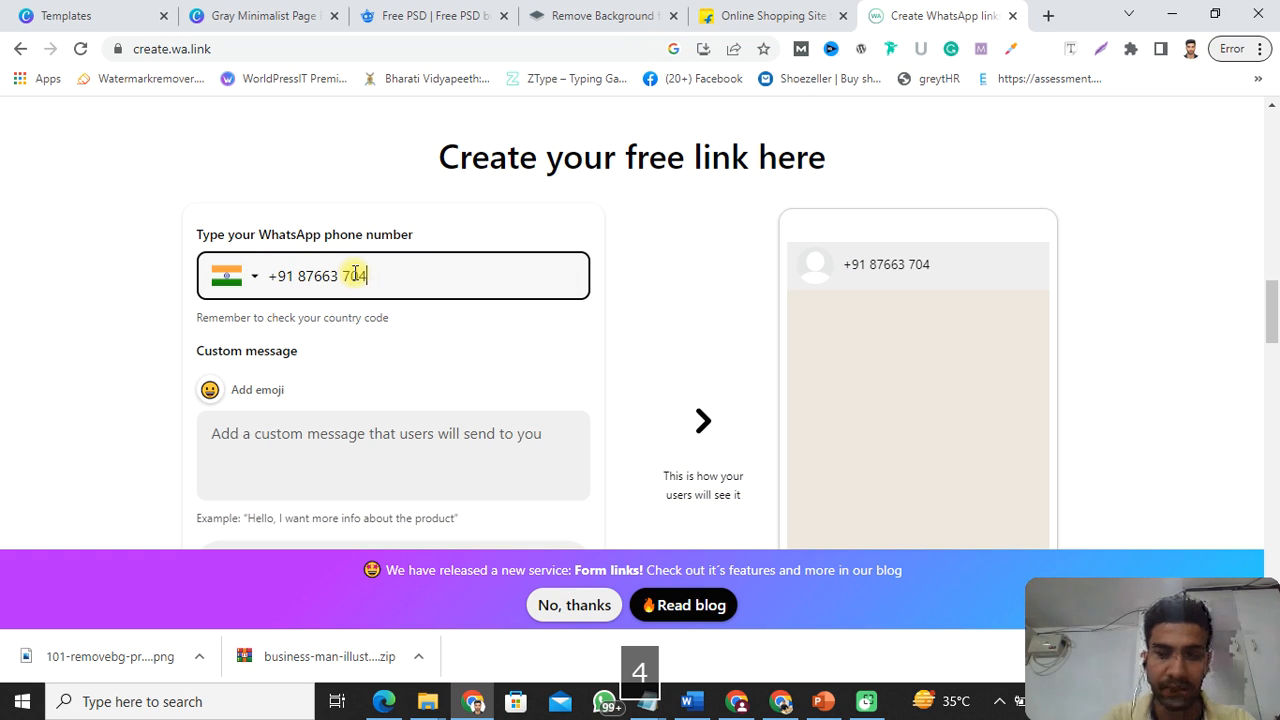
click(242, 437)
text(Hi )
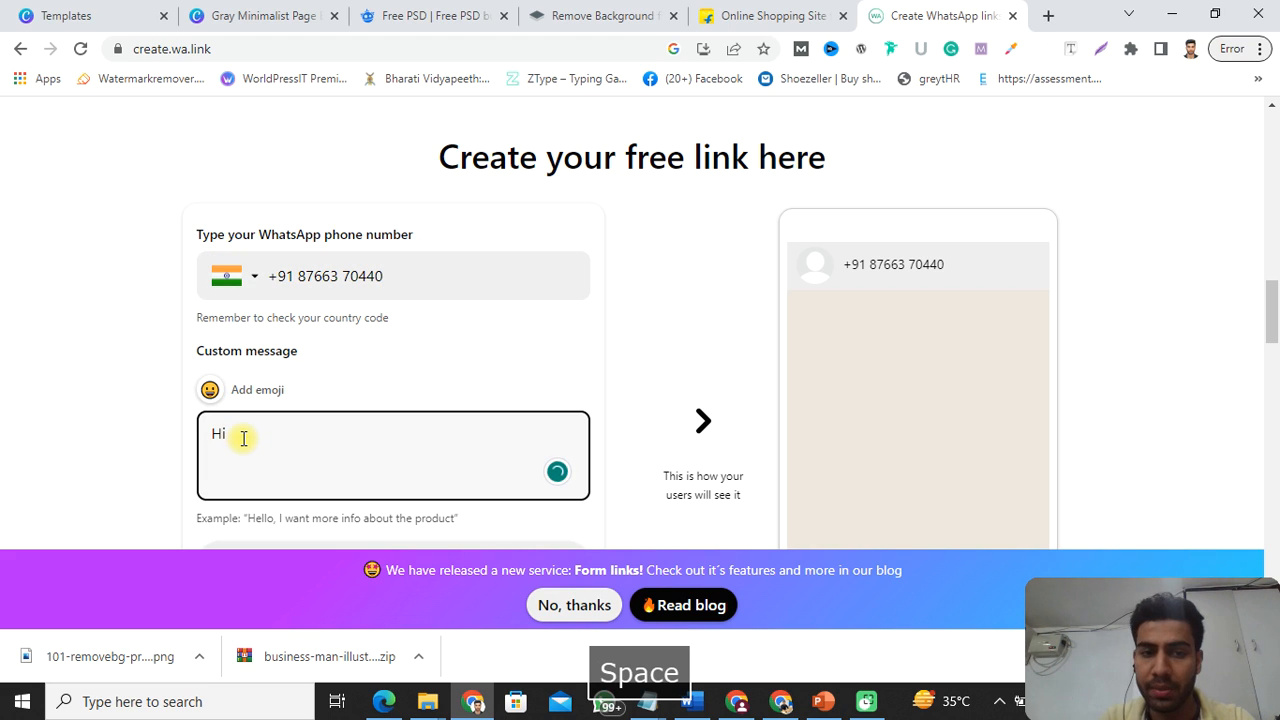
text(Dr)
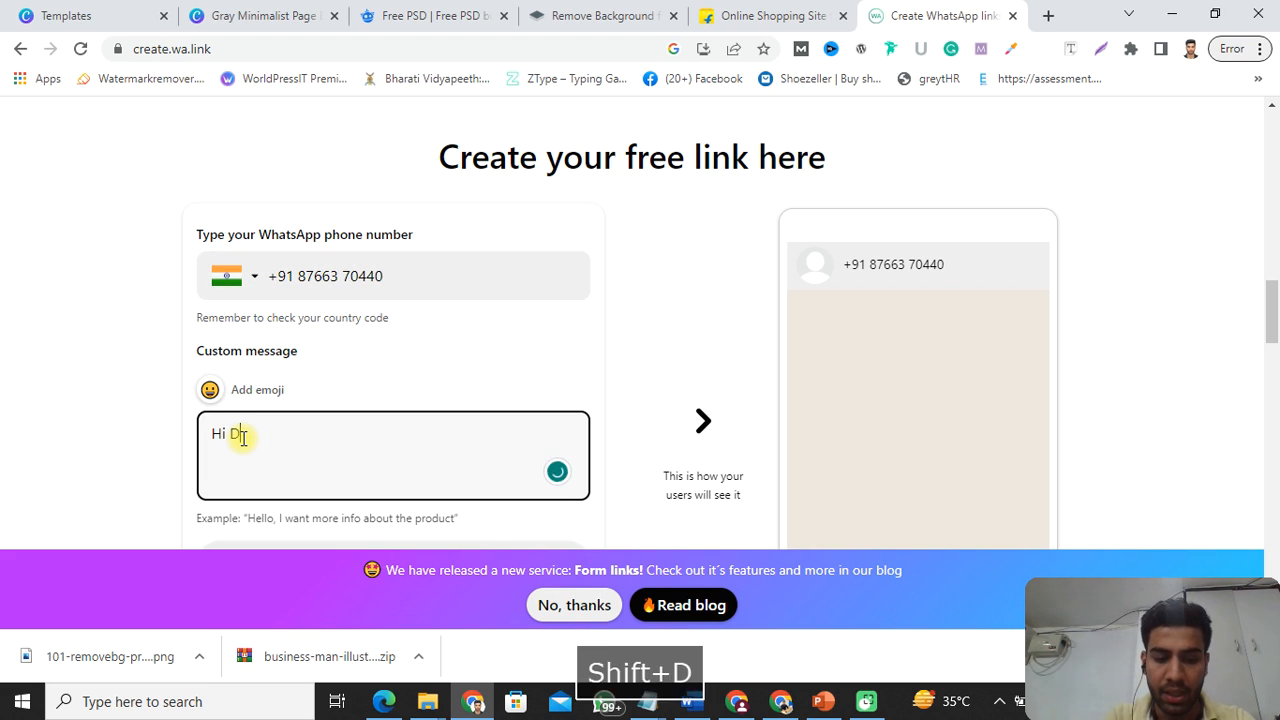
text(g)
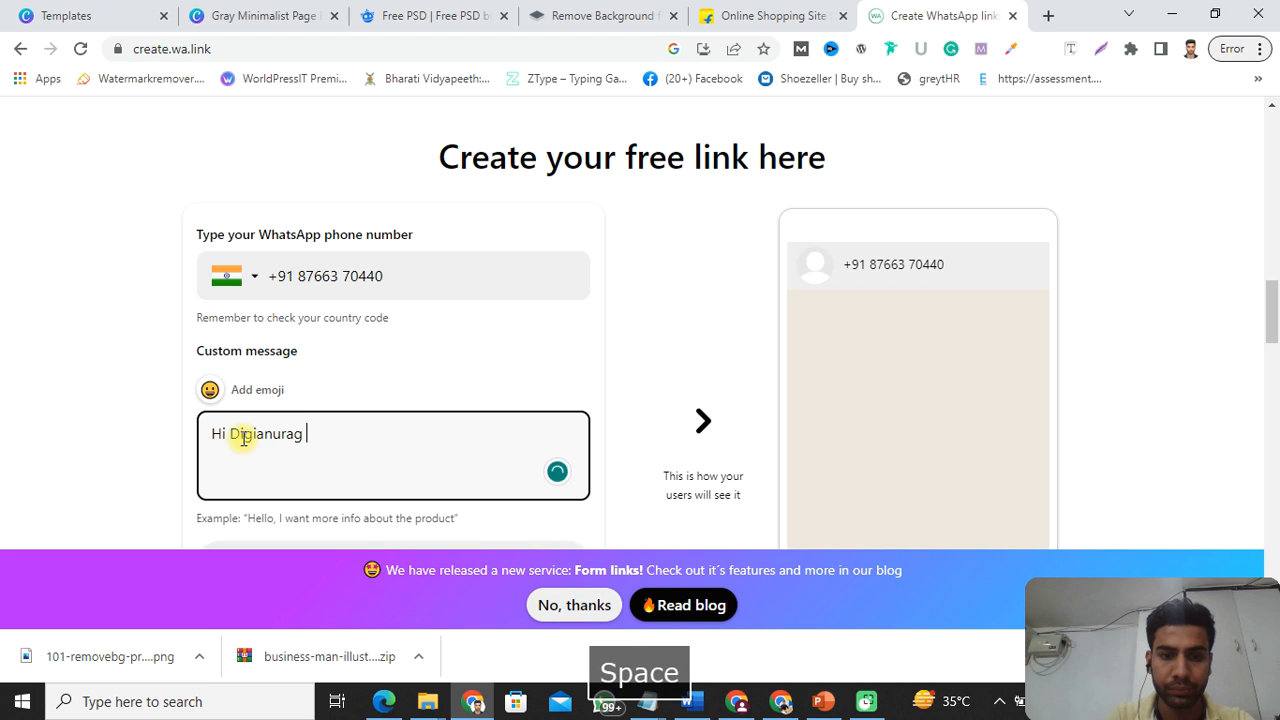
text(ianurag i want to connect)
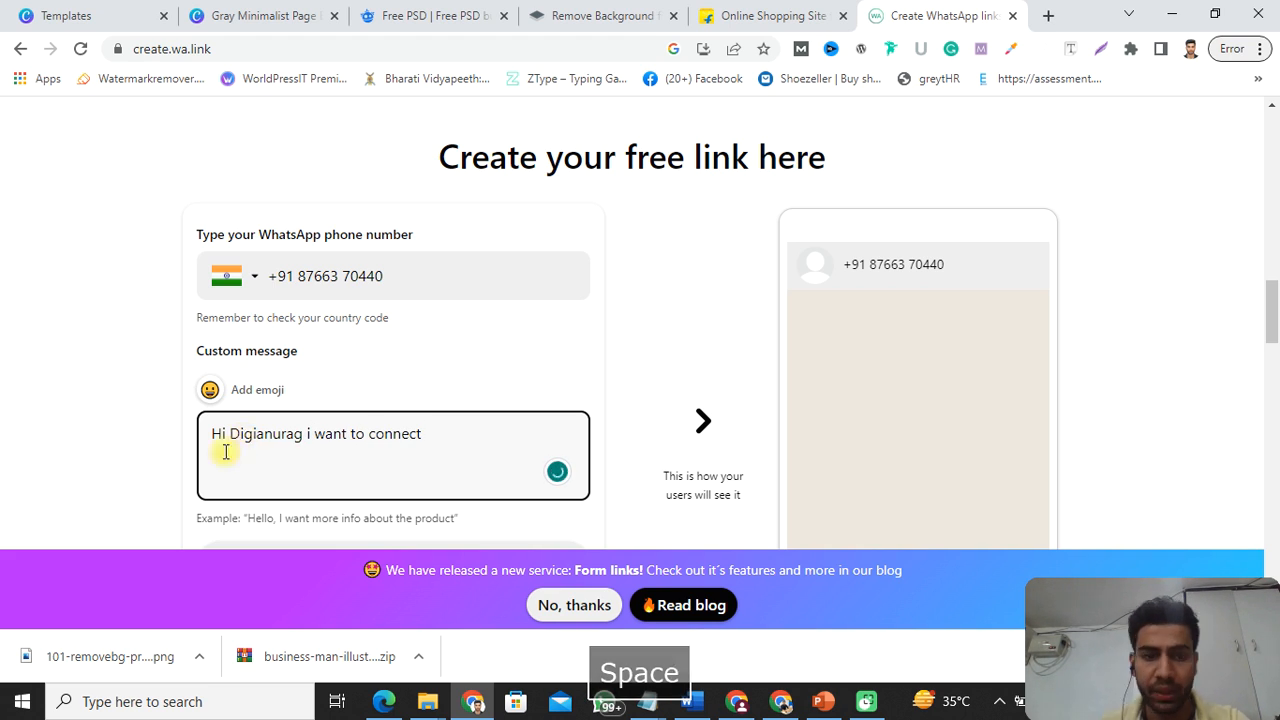
Generate the wa.link short link from the filled-in form and copy it
scroll(486, 400, down, 3)
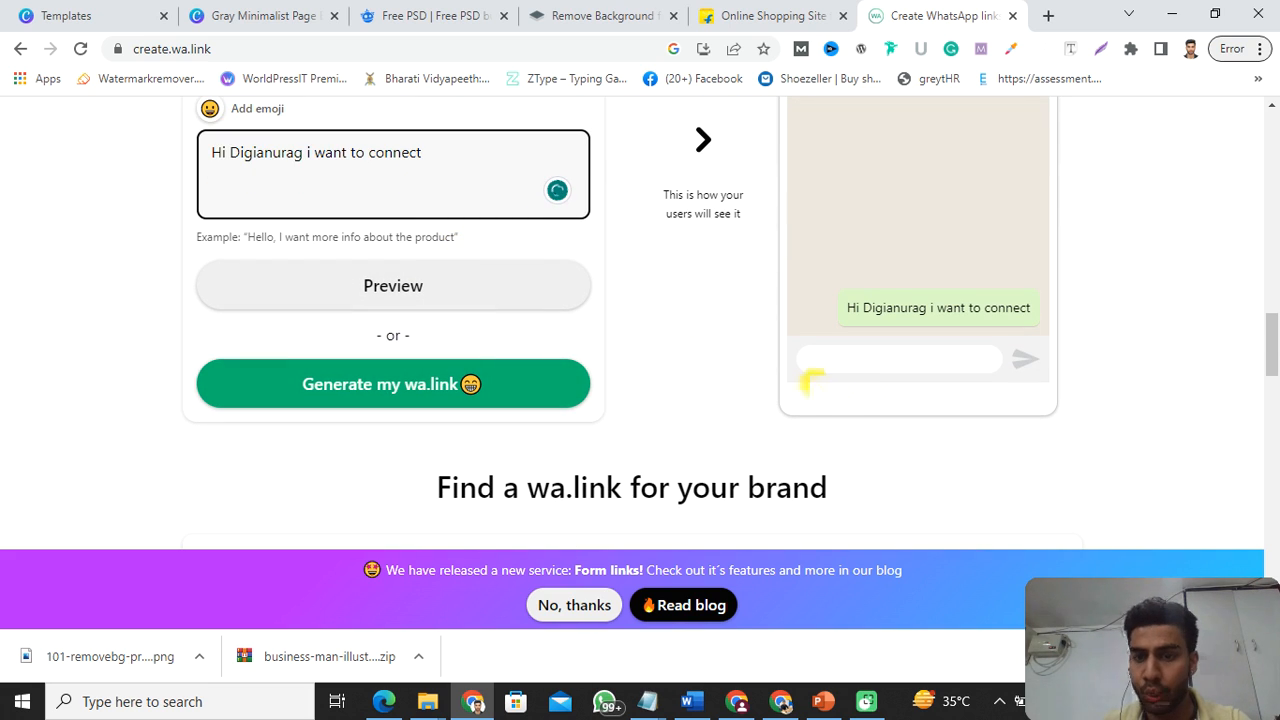
click(415, 401)
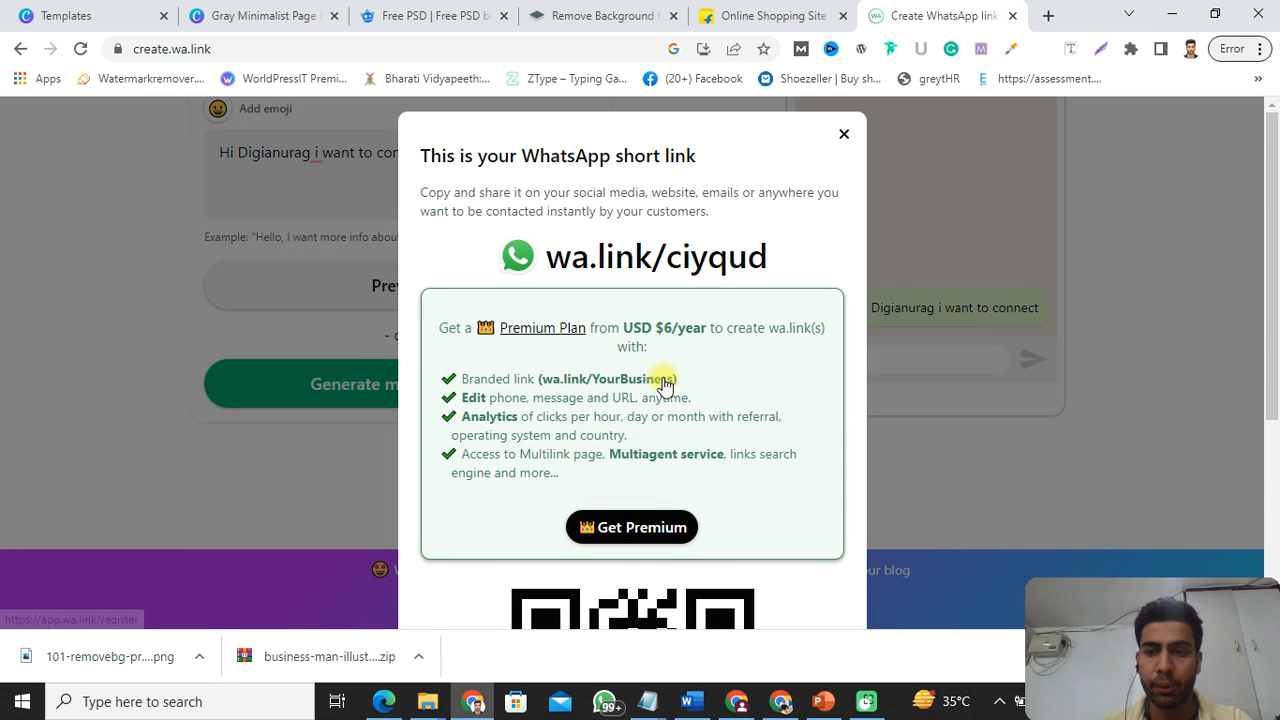
scroll(698, 350, down, 2)
scroll(696, 348, up, 1)
scroll(700, 360, down, 3)
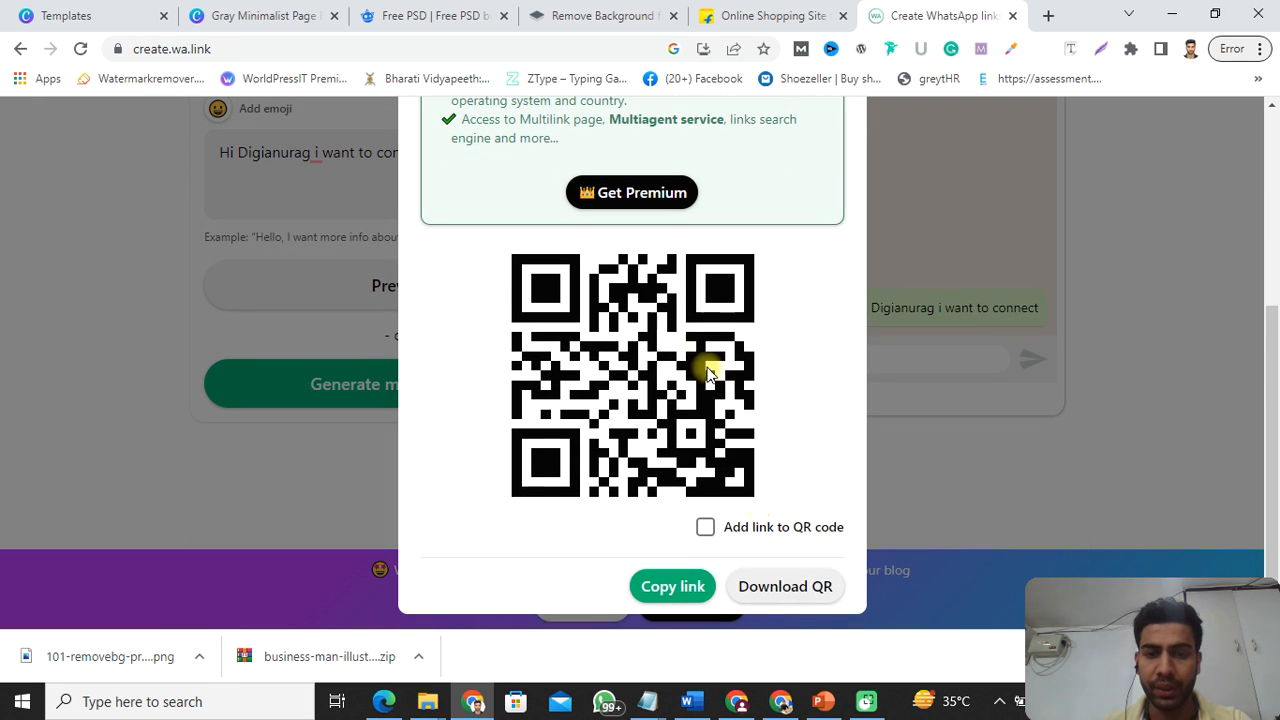
click(673, 587)
click(709, 12)
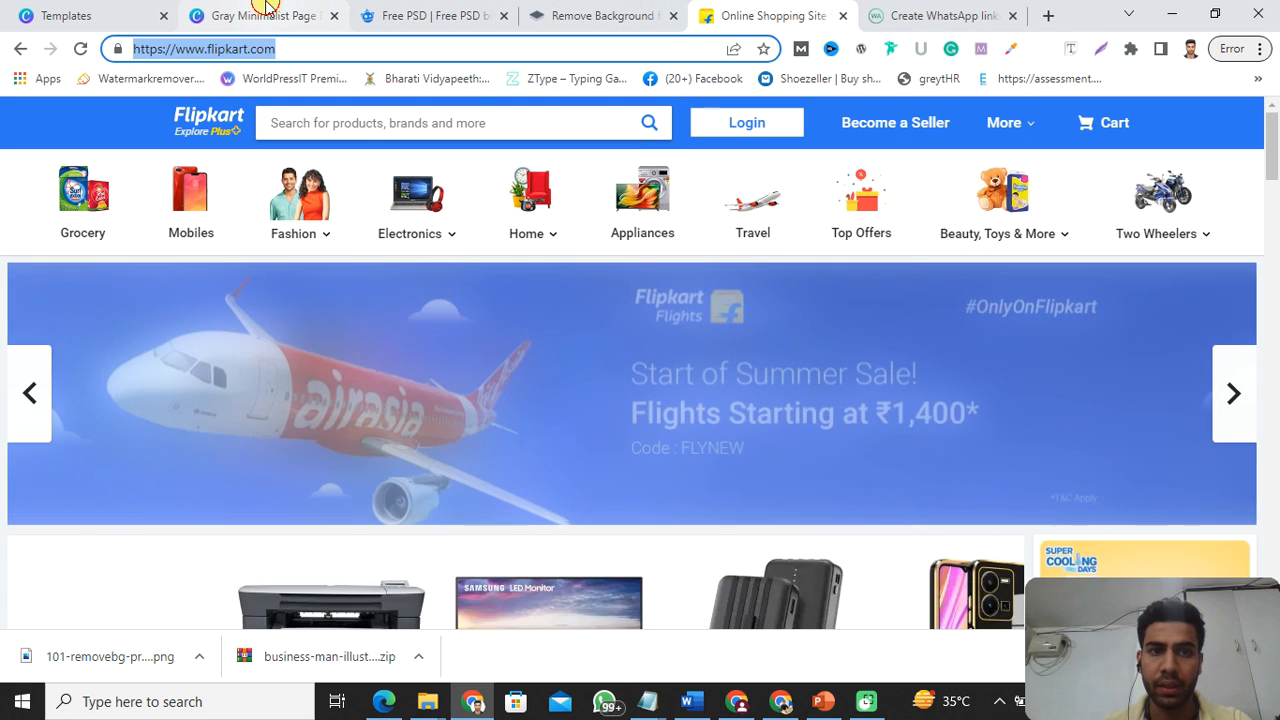
click(263, 15)
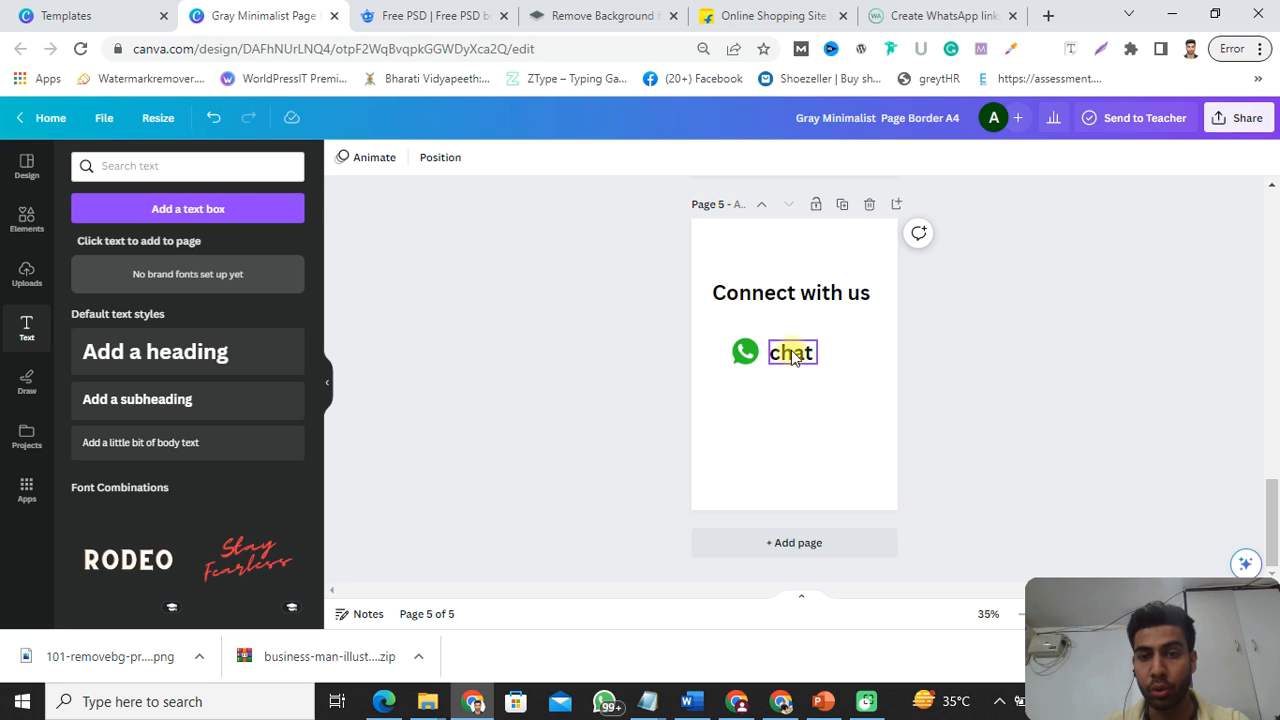
right_click(793, 357)
click(871, 574)
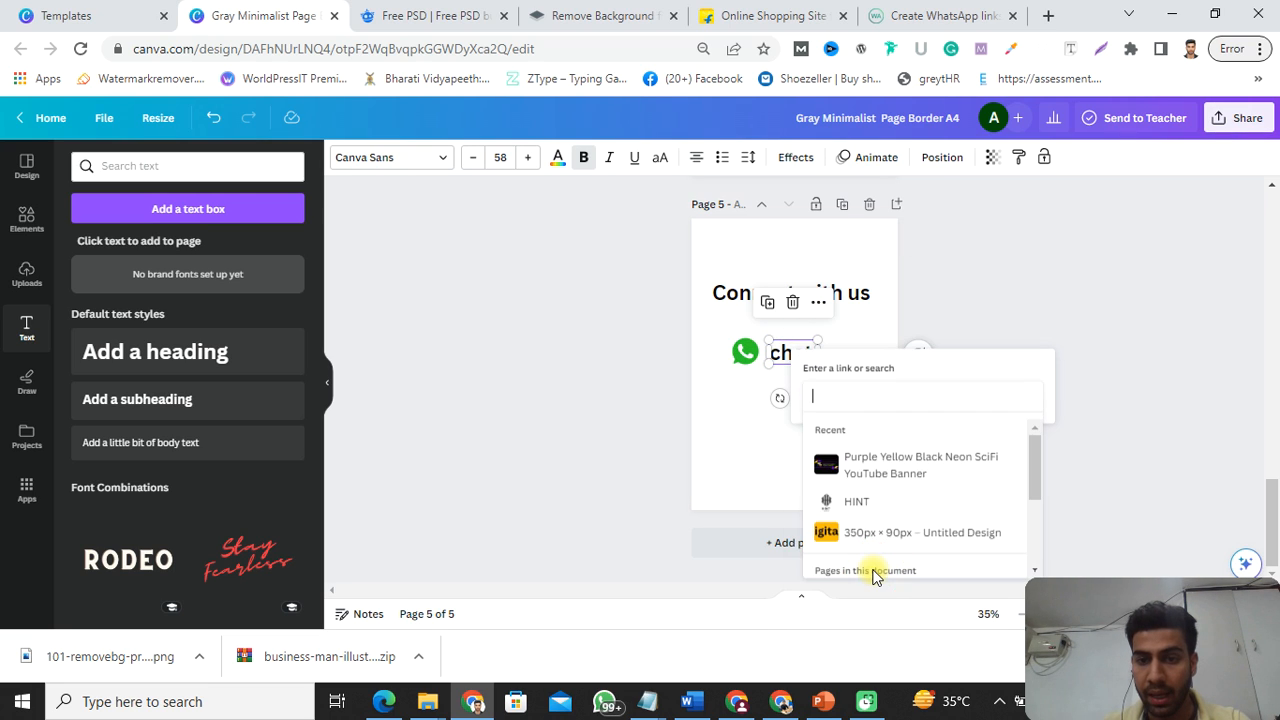
key(ctrl+v)
key(Return)
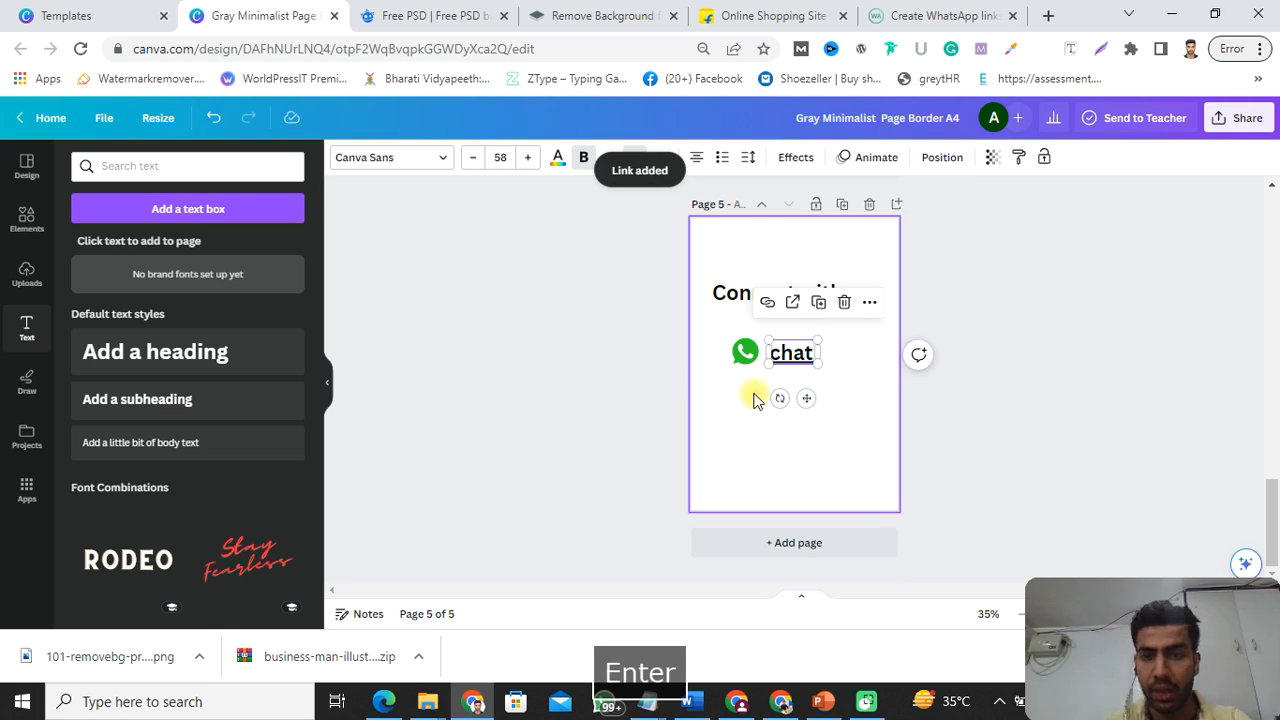
click(744, 354)
right_click(744, 354)
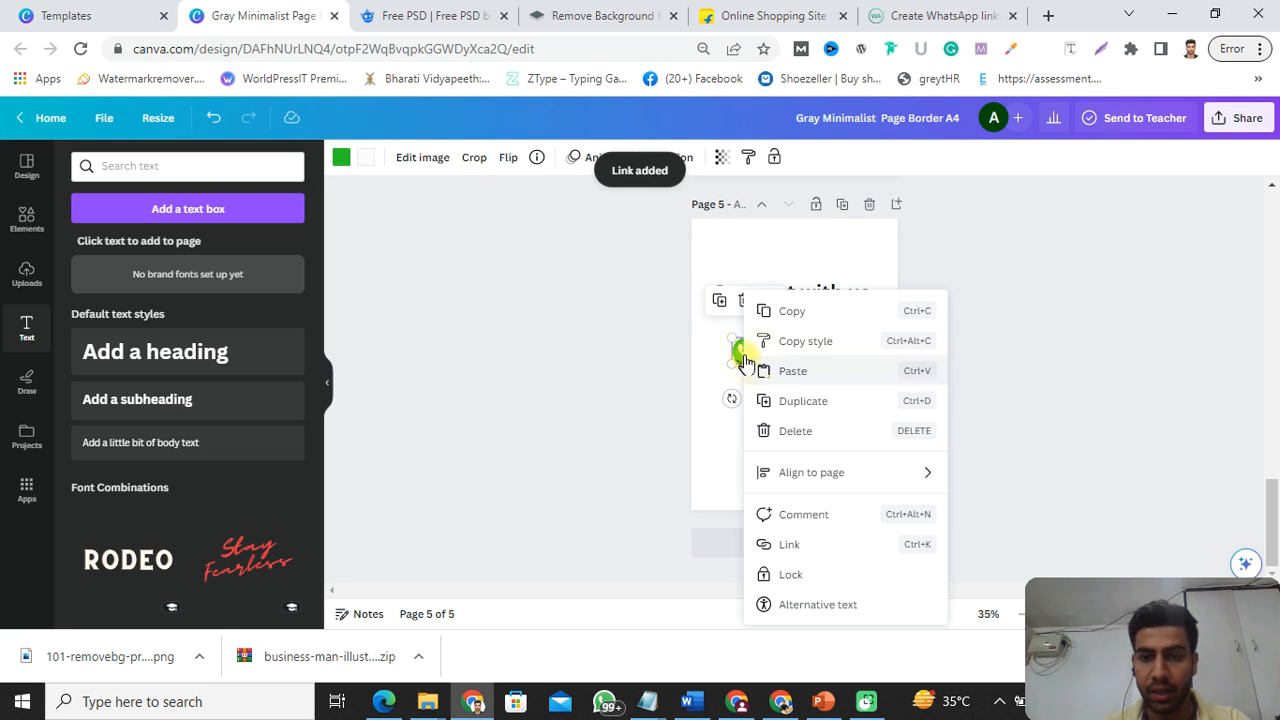
click(815, 545)
key(ctrl+v)
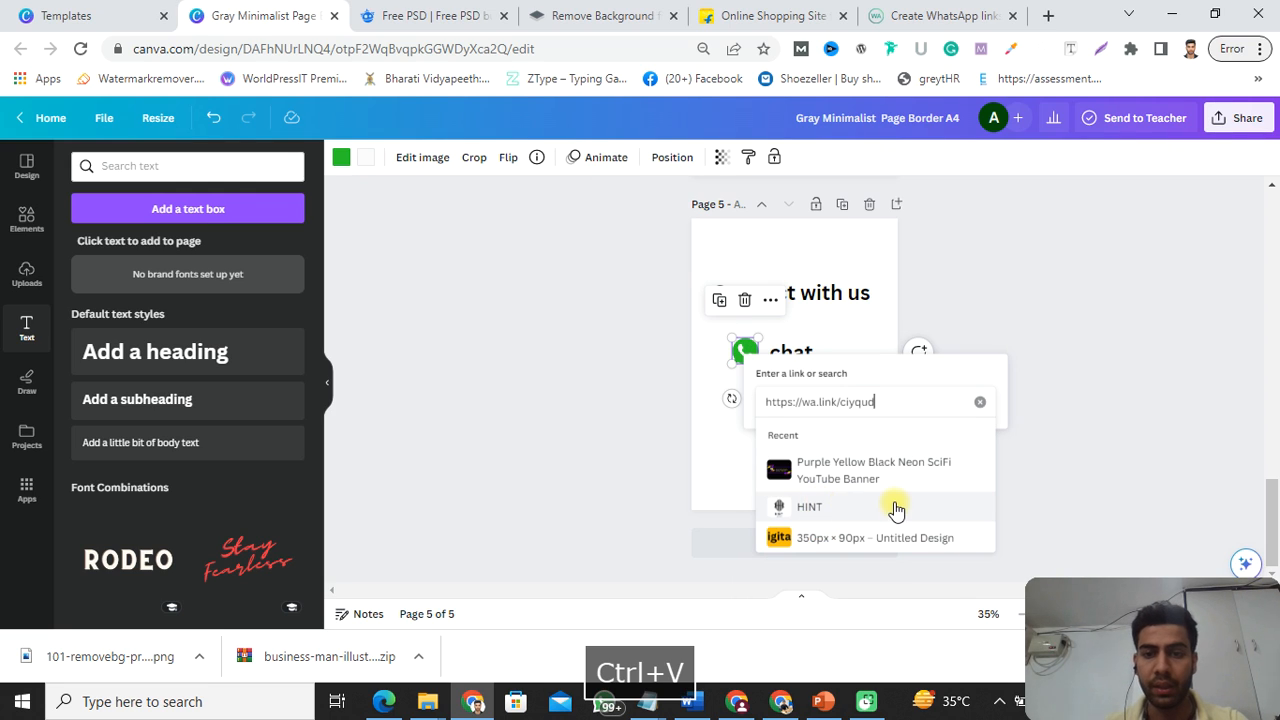
key(Return)
click(980, 351)
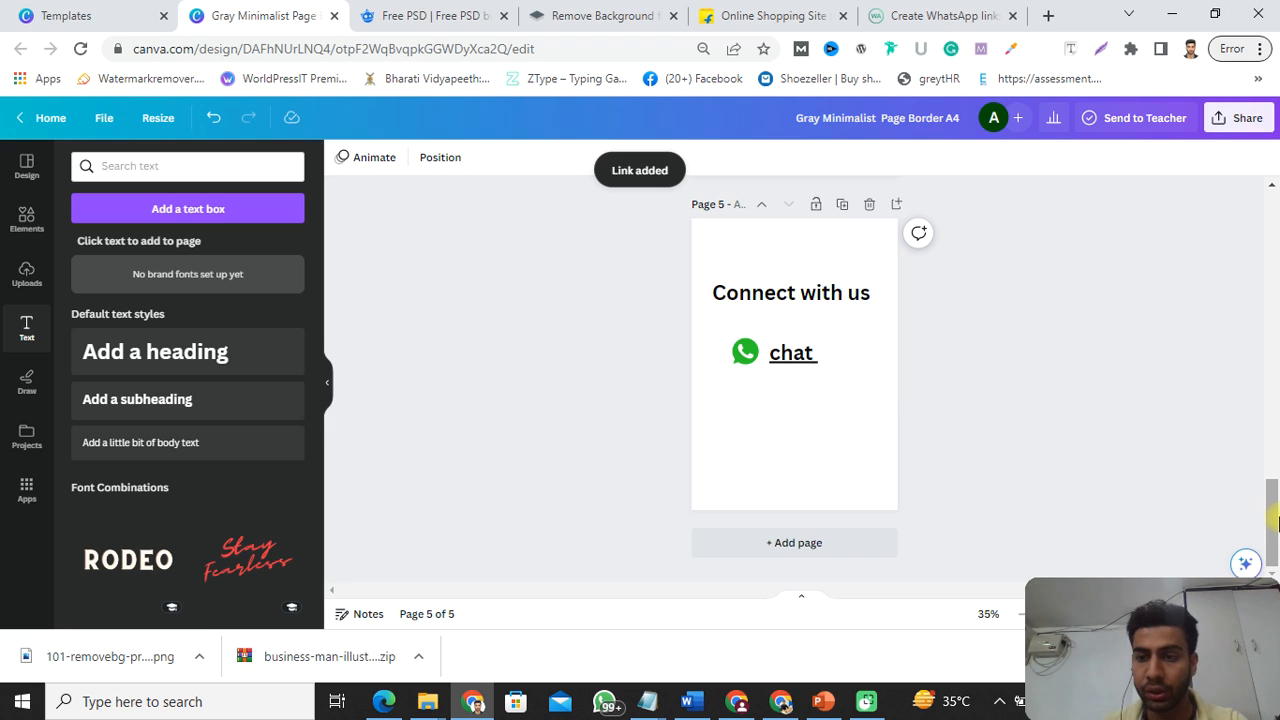
drag(1270, 522, 1268, 200)
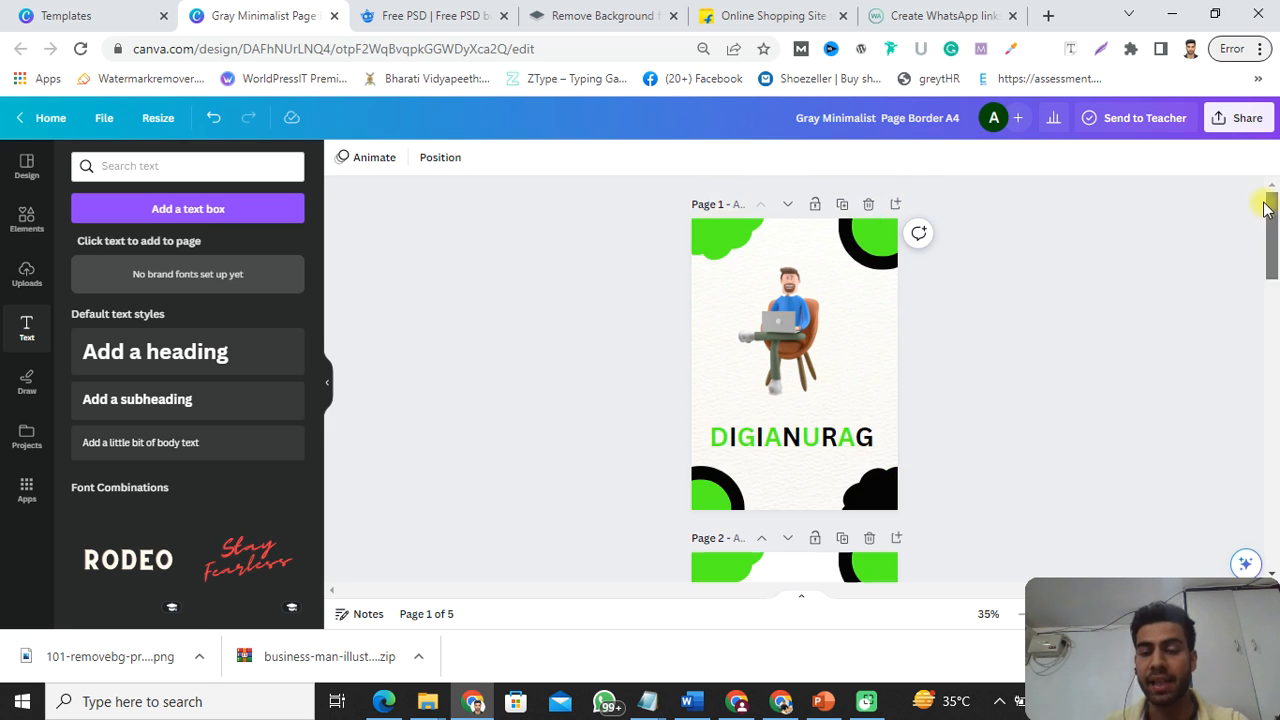